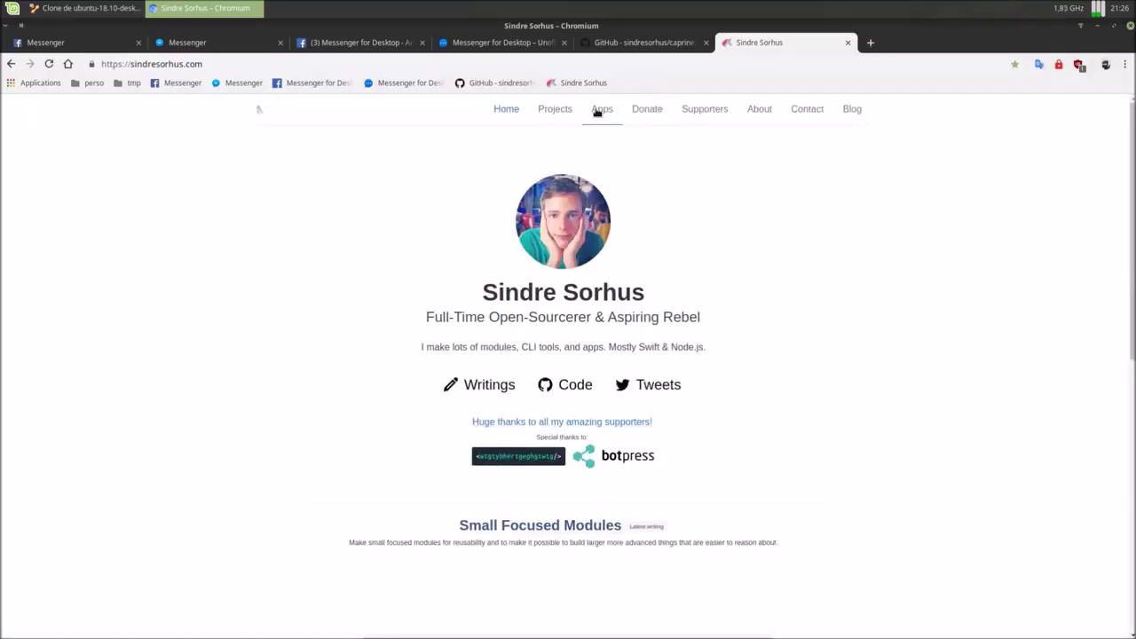
Browse the website's Apps page.
{"action": "left_click", "coordinate": [600, 111]}
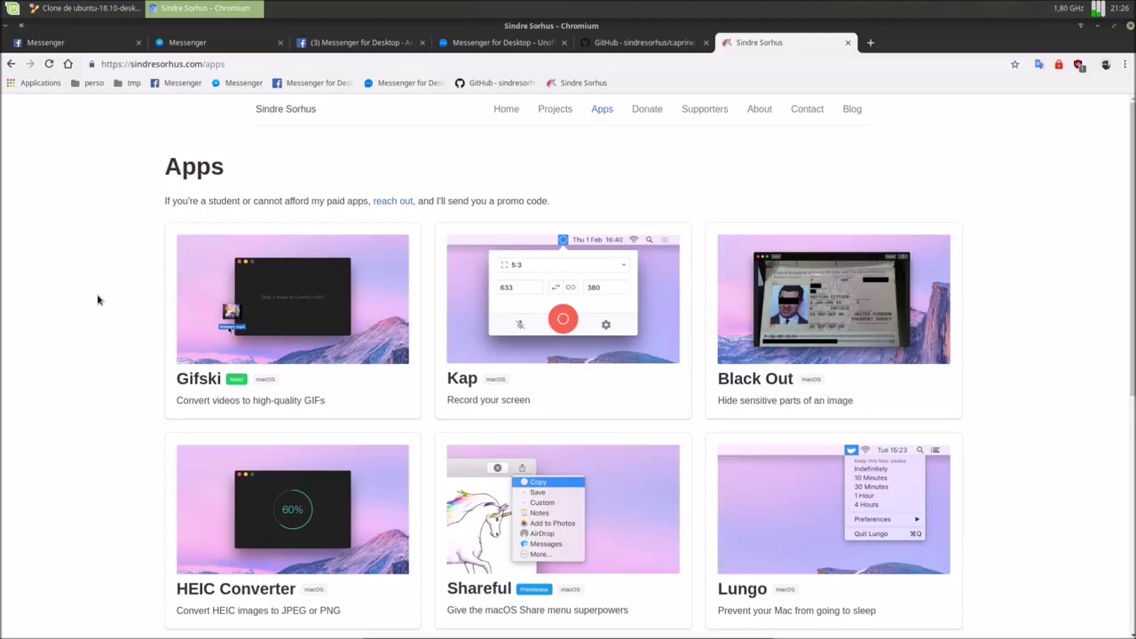
{"action": "scroll", "coordinate": [94, 311], "scroll_direction": "down", "scroll_amount": 5}
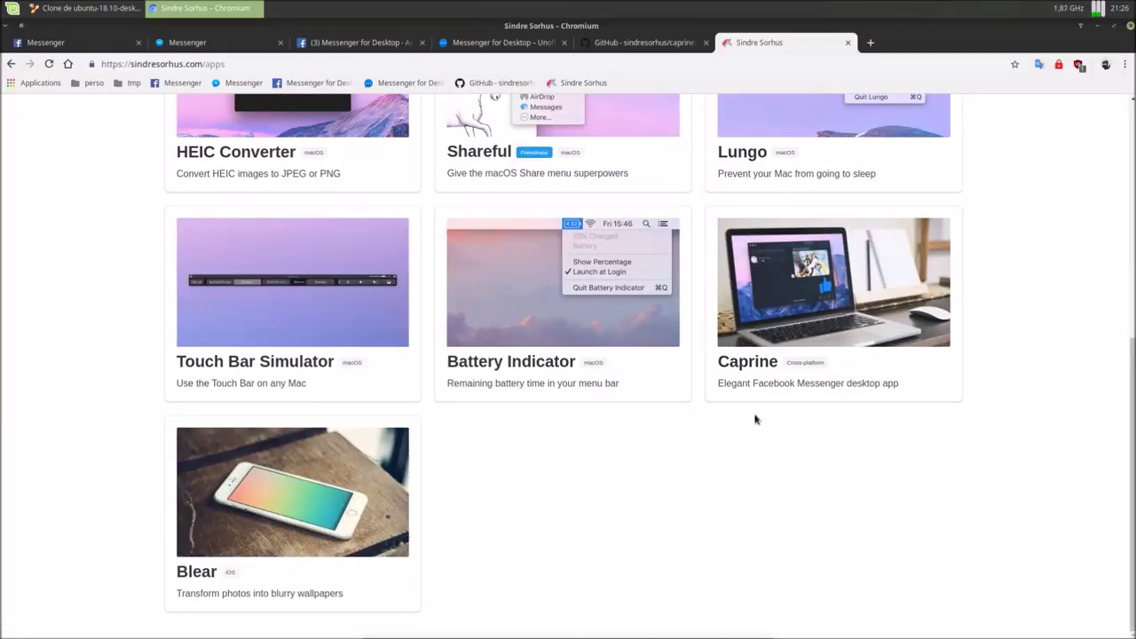
{"action": "scroll", "coordinate": [755, 419], "scroll_direction": "up", "scroll_amount": 5}
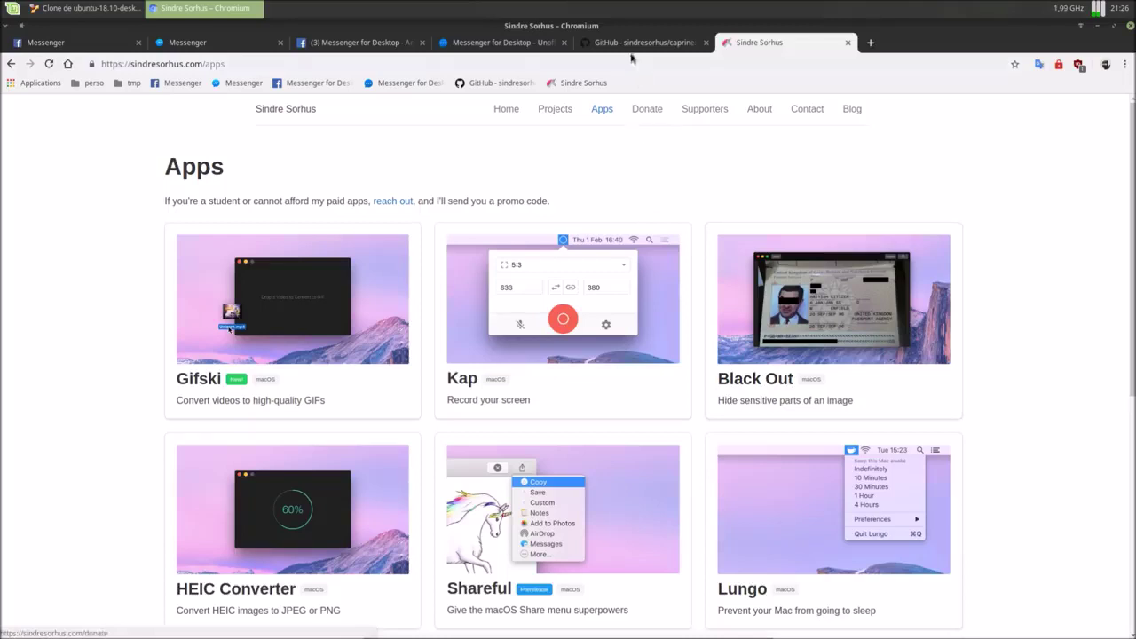
Copy the caprine GitHub repository URL and lift the Ubuntu VM's lock screen.
{"action": "left_click", "coordinate": [630, 46]}
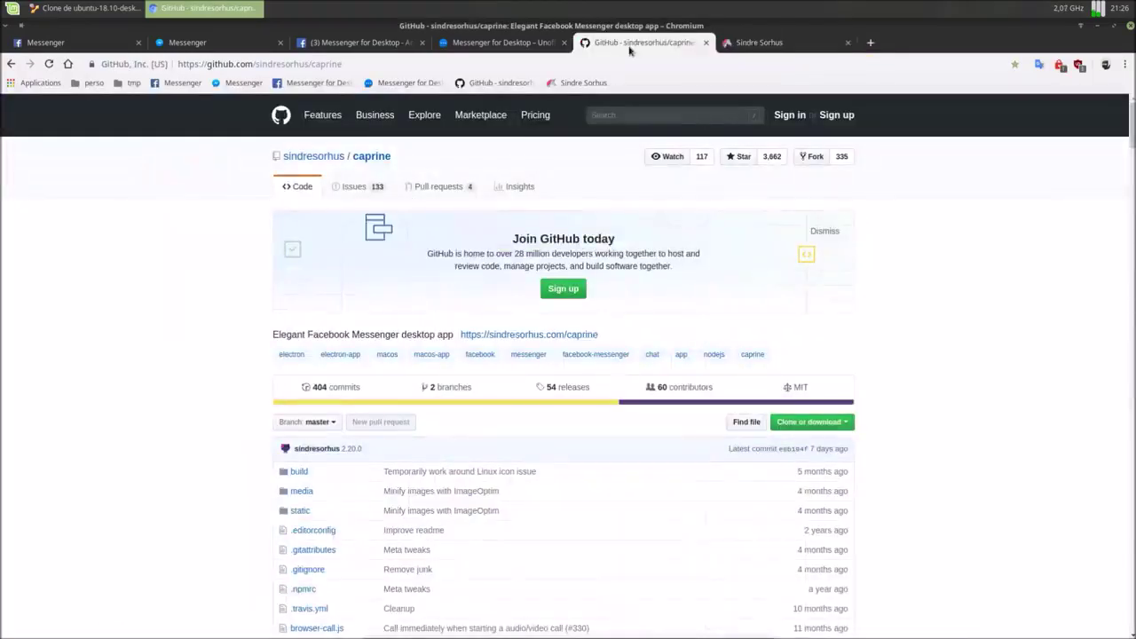
{"action": "left_click", "coordinate": [342, 65]}
{"action": "key", "text": "super+c"}
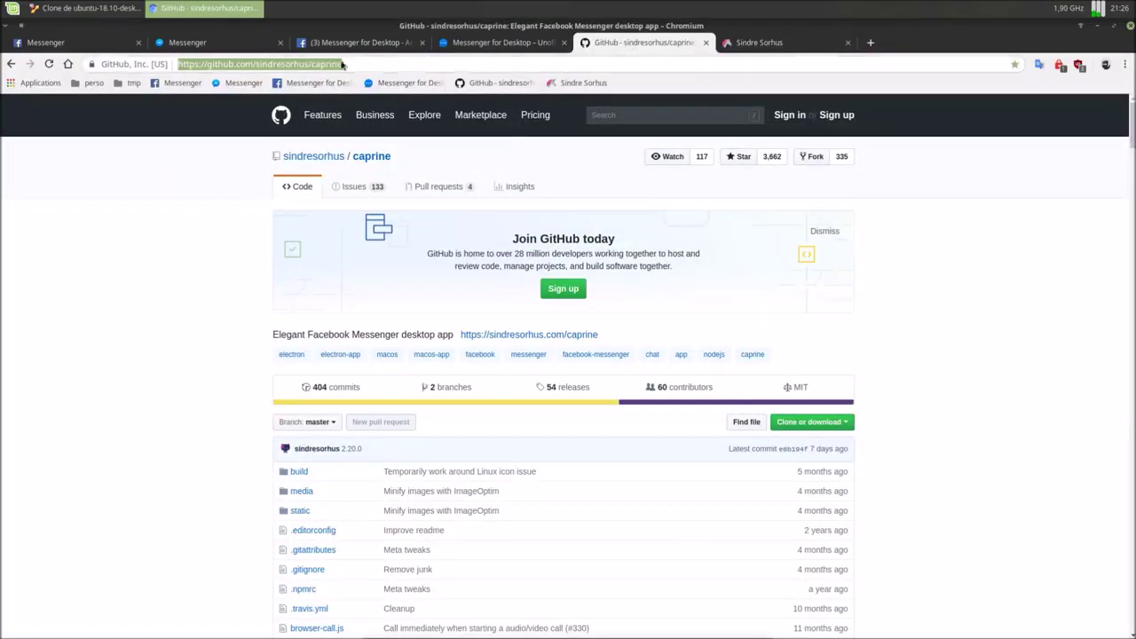
{"action": "right_click", "coordinate": [342, 64]}
{"action": "left_click", "coordinate": [360, 106]}
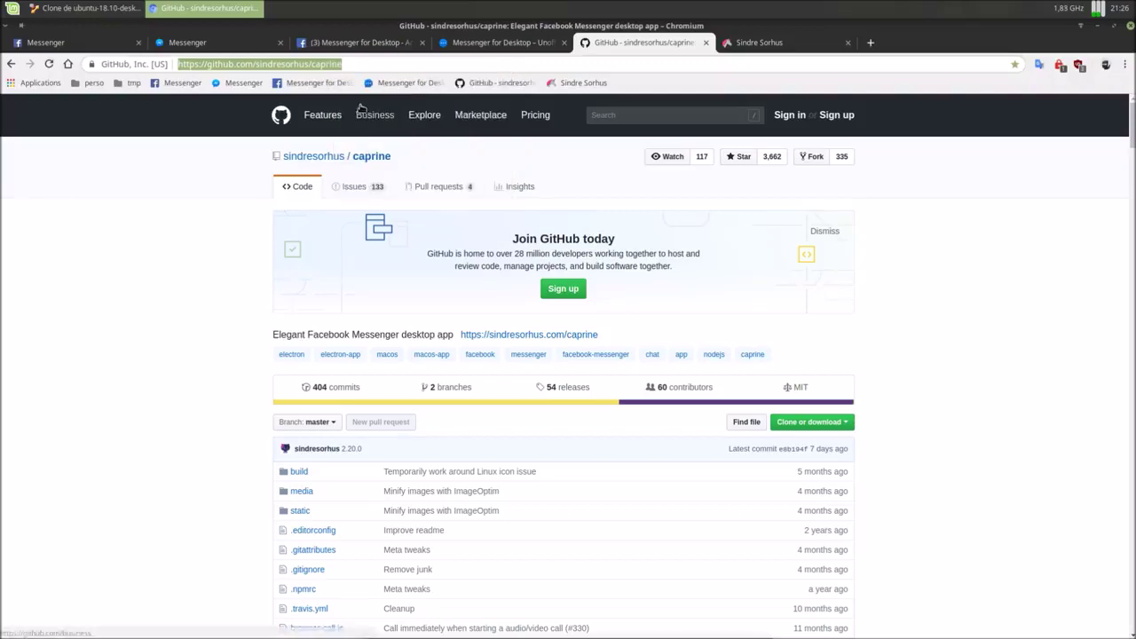
{"action": "left_click", "coordinate": [88, 8]}
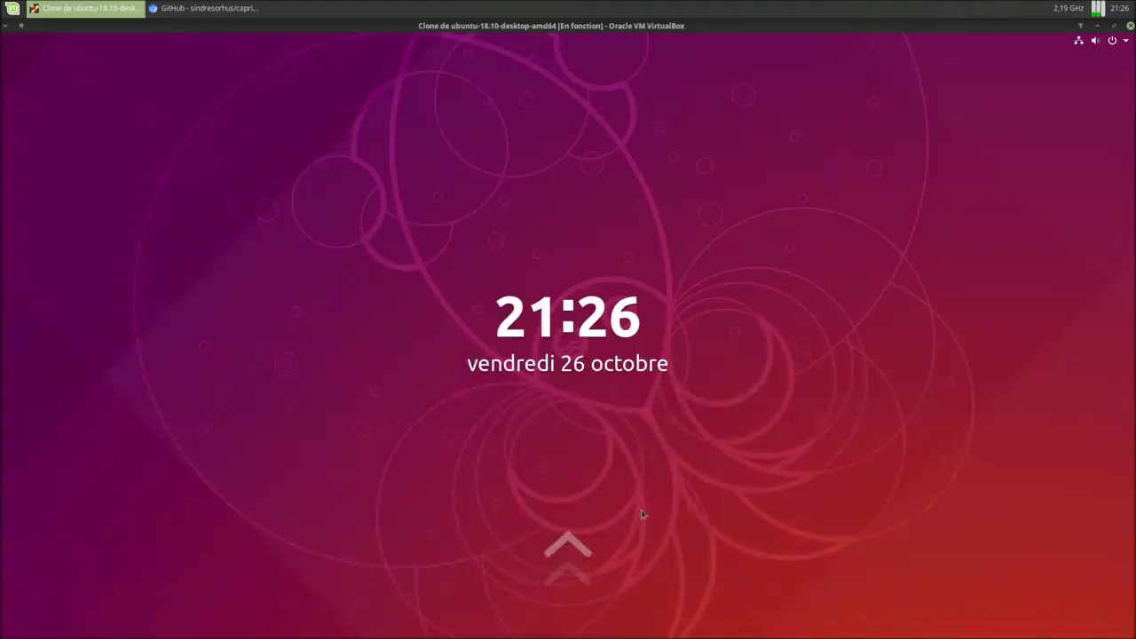
{"action": "left_click_drag", "start_coordinate": [643, 514], "coordinate": [649, 74]}
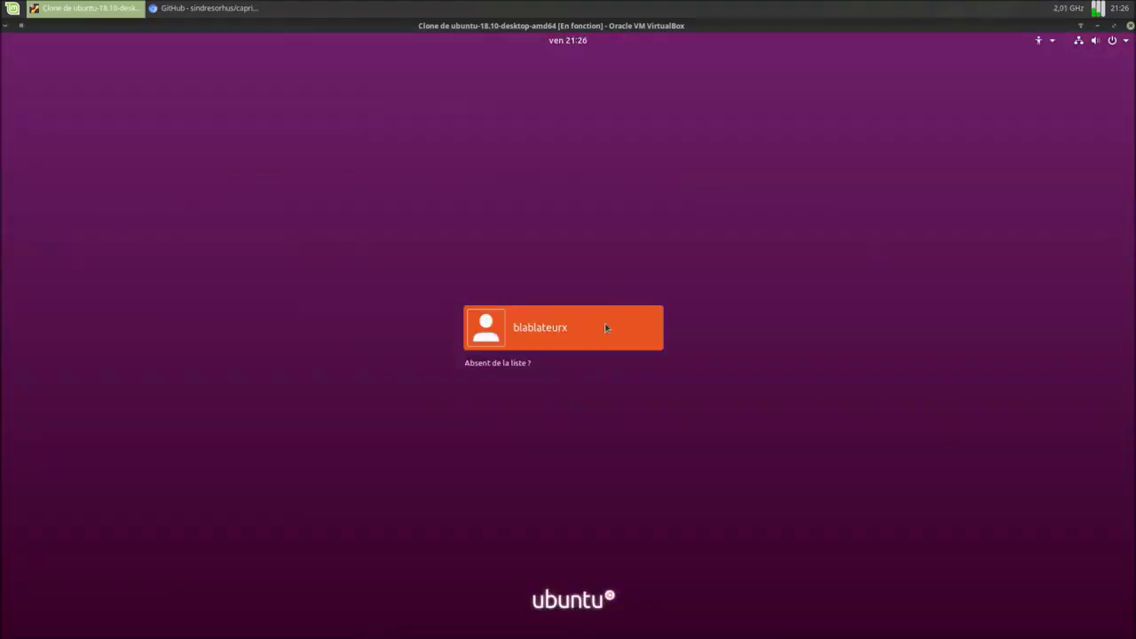
Log in to the Ubuntu user account with its password.
{"action": "left_click", "coordinate": [605, 325]}
{"action": "type", "text": "••••••"}
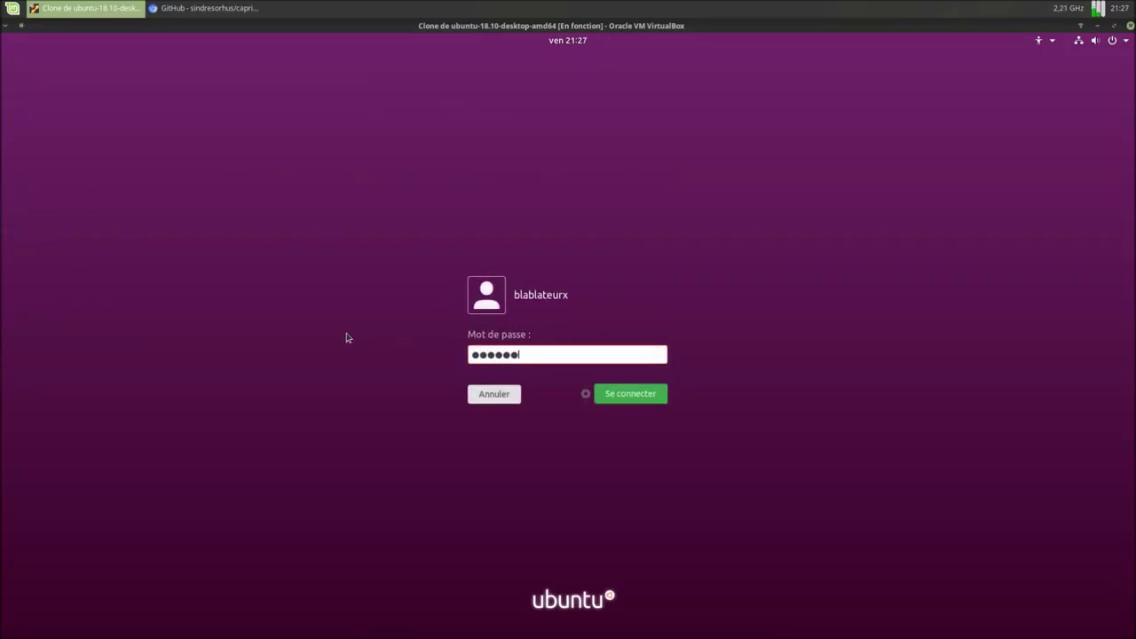
{"action": "key", "text": "Return"}
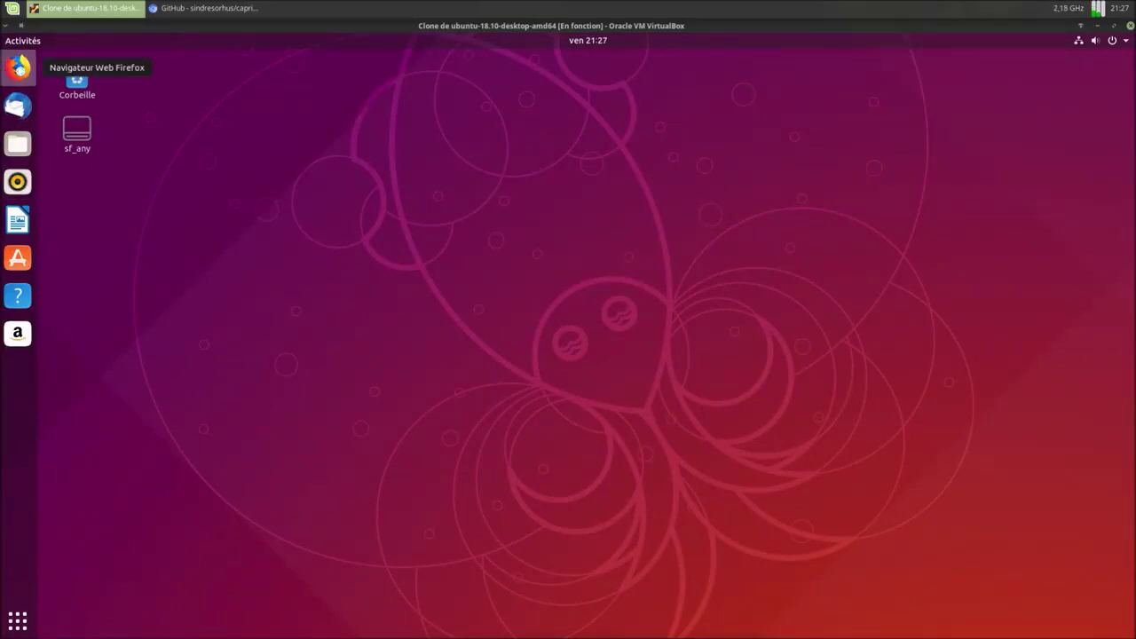
In Firefox, paste and load the caprine repository URL, then open its releases list.
{"action": "left_click", "coordinate": [19, 67]}
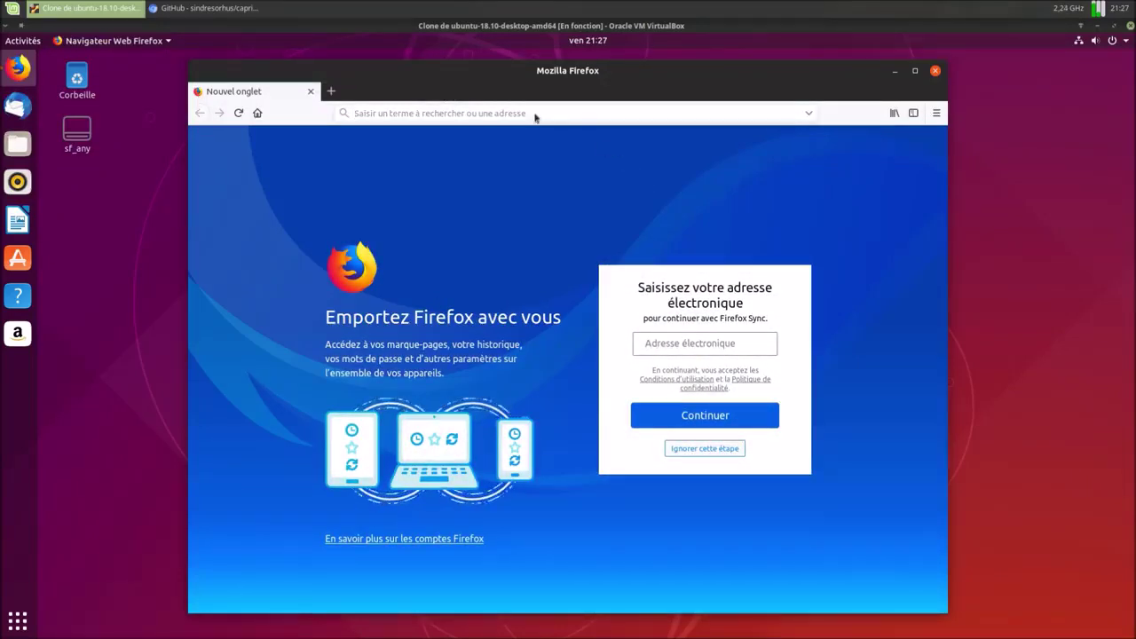
{"action": "right_click", "coordinate": [535, 116]}
{"action": "left_click", "coordinate": [581, 189]}
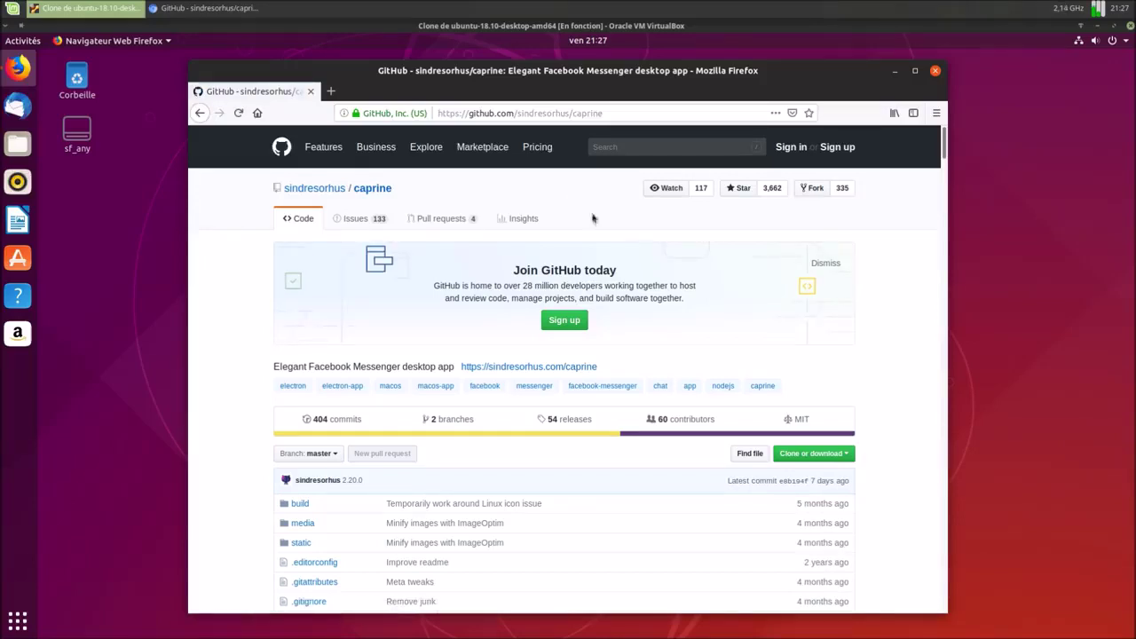
{"action": "left_click", "coordinate": [575, 425]}
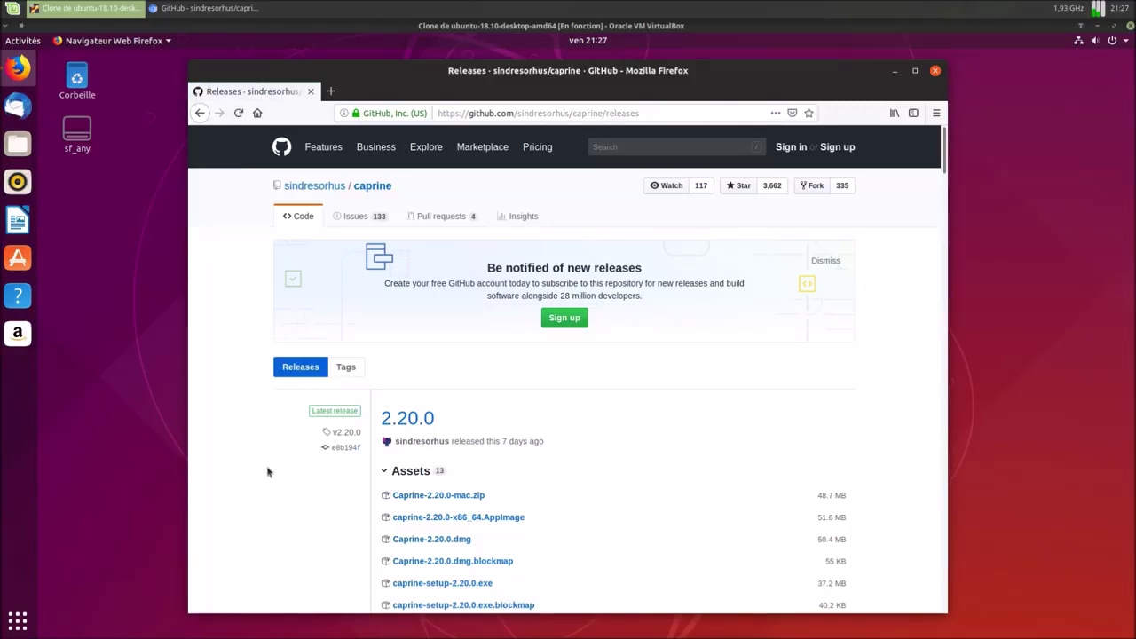
Scroll to the 2.20.0 assets and download caprine_2.20.0_amd64.deb.
{"action": "scroll", "coordinate": [266, 473], "scroll_direction": "down", "scroll_amount": 4}
{"action": "scroll", "coordinate": [267, 473], "scroll_direction": "down", "scroll_amount": 1}
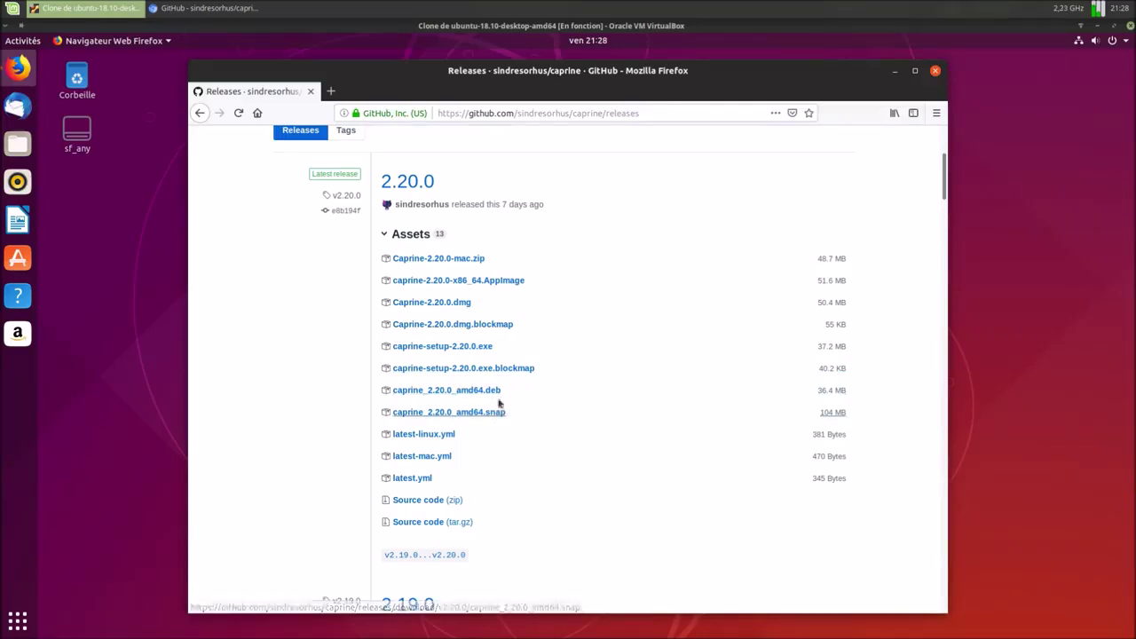
{"action": "left_click", "coordinate": [491, 393]}
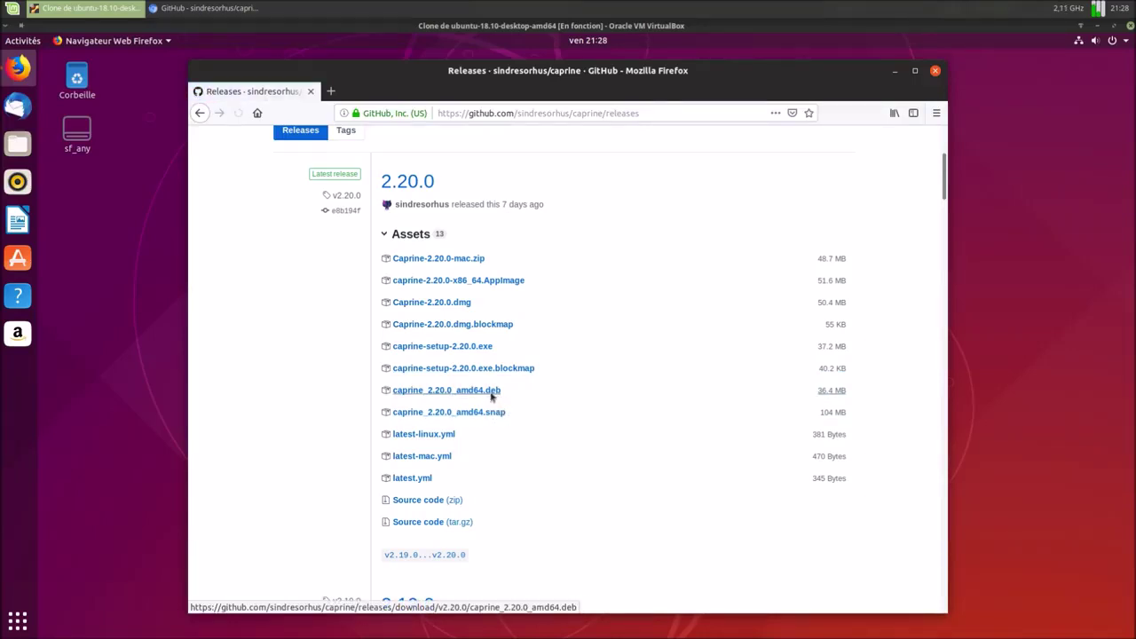
Save caprine_2.20.0_amd64.deb to disk, then close Firefox.
{"action": "left_click", "coordinate": [497, 360]}
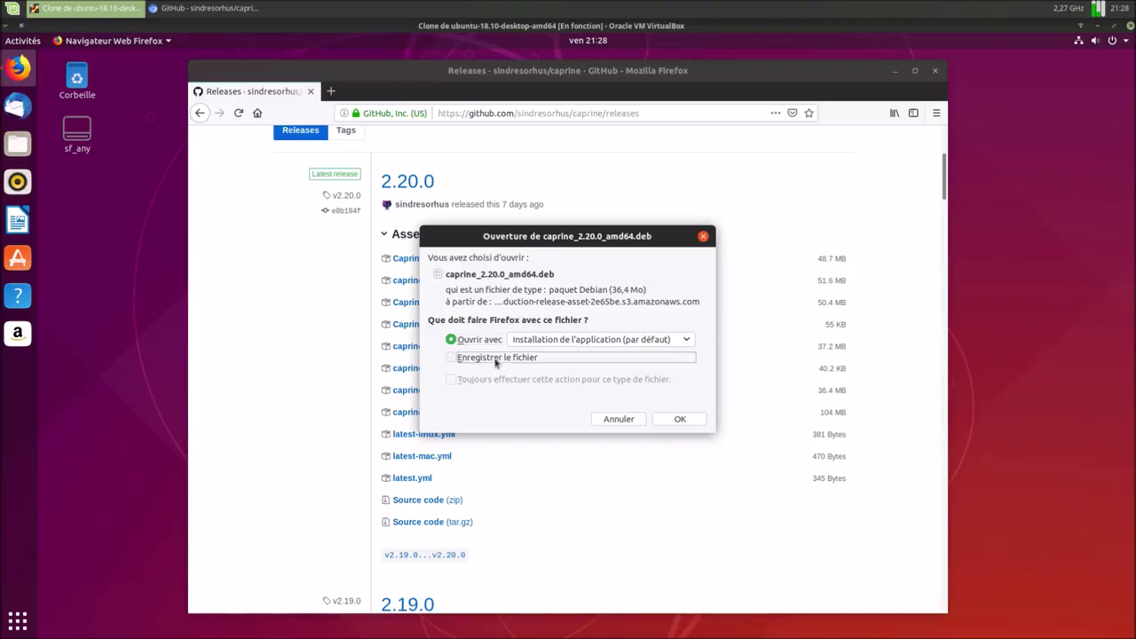
{"action": "left_click", "coordinate": [703, 423]}
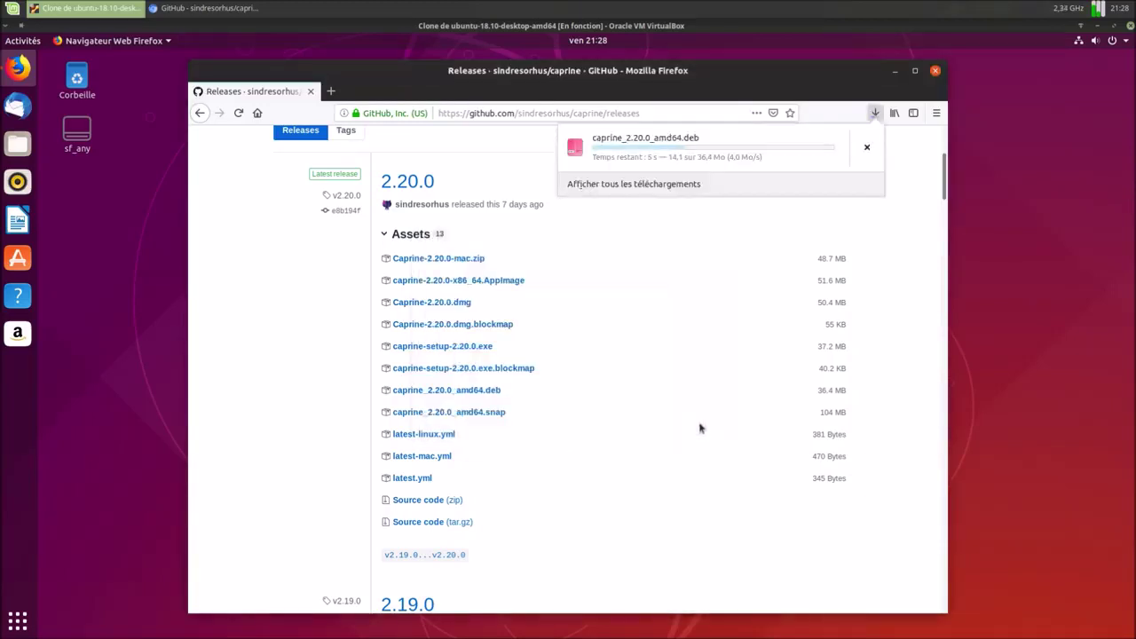
{"action": "left_click", "coordinate": [21, 151]}
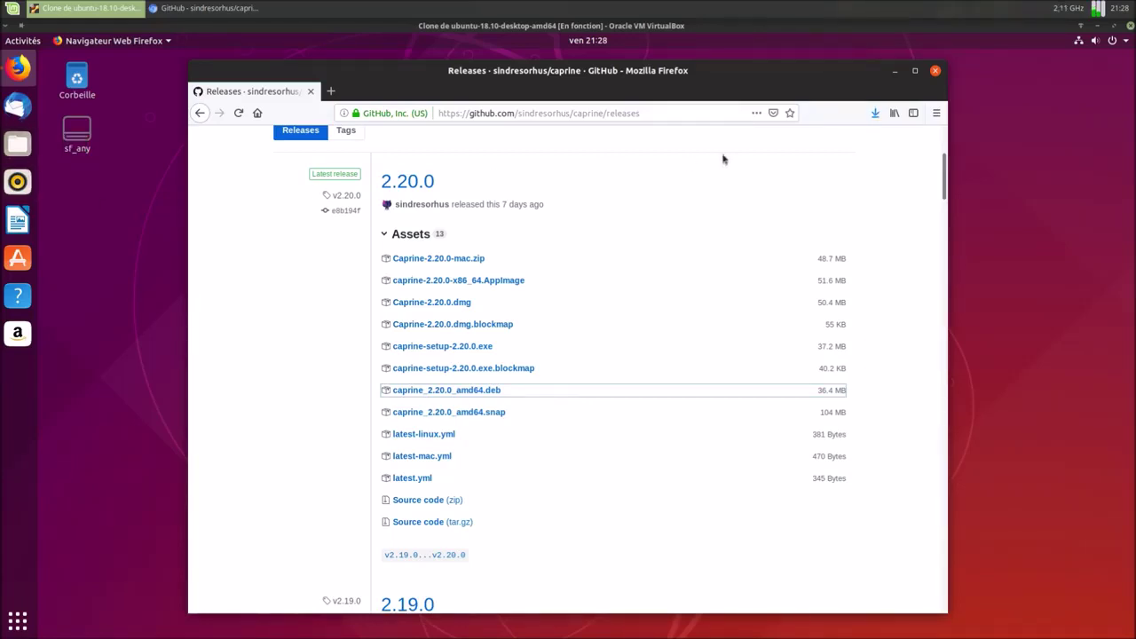
{"action": "left_click", "coordinate": [935, 72]}
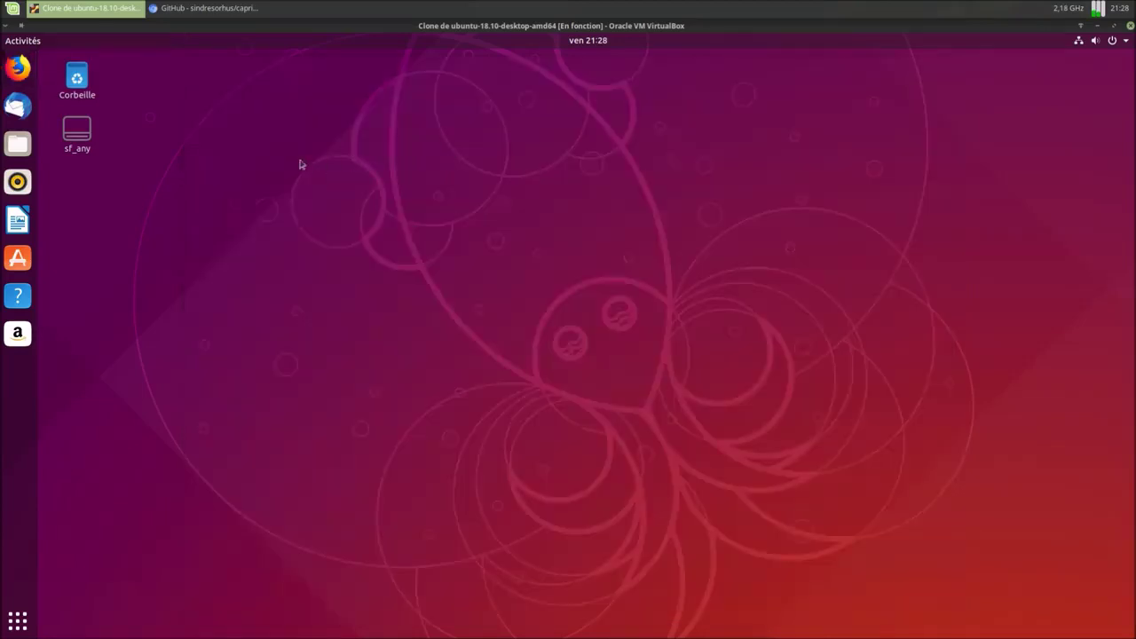
Open caprine_2.20.0_amd64.deb from Téléchargements in the software installer.
{"action": "left_click", "coordinate": [18, 144]}
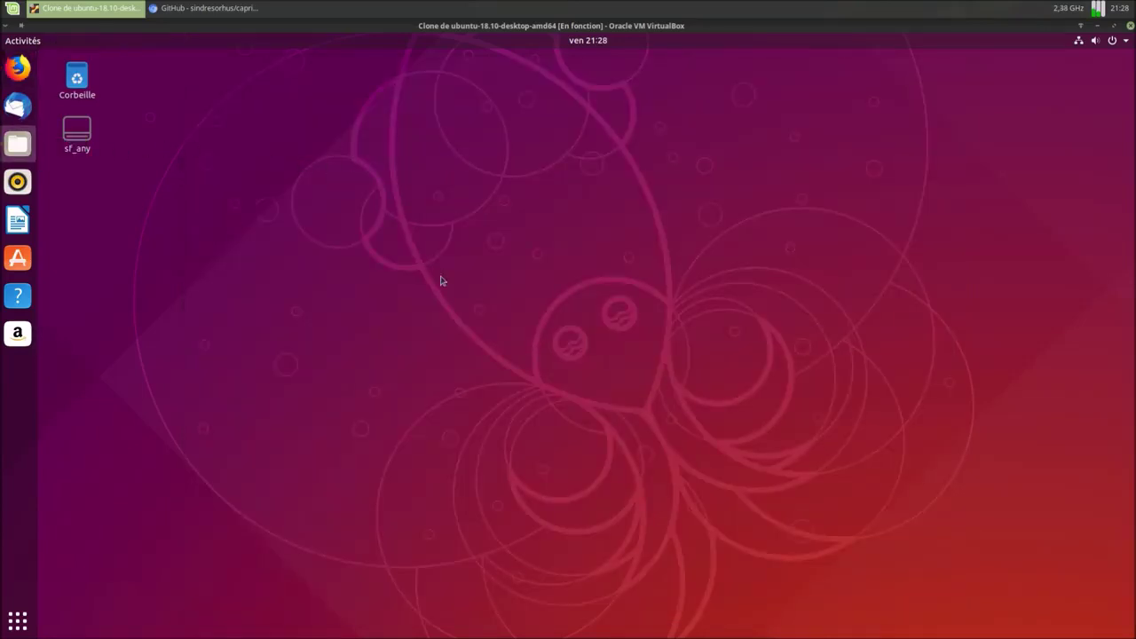
{"action": "double_click", "coordinate": [458, 248]}
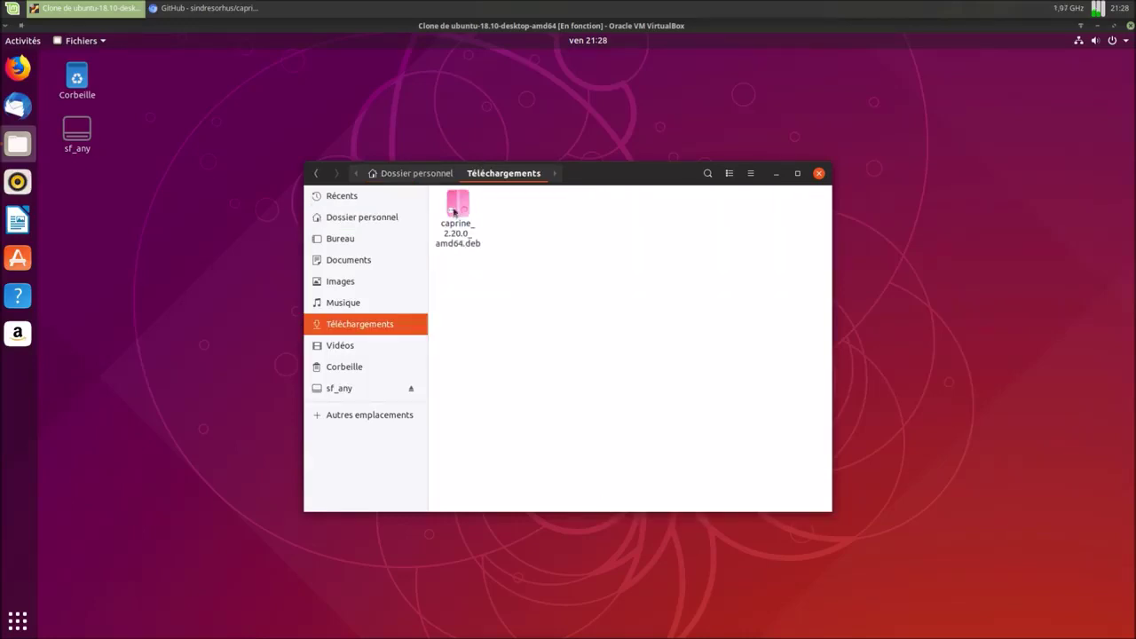
{"action": "right_click", "coordinate": [454, 211]}
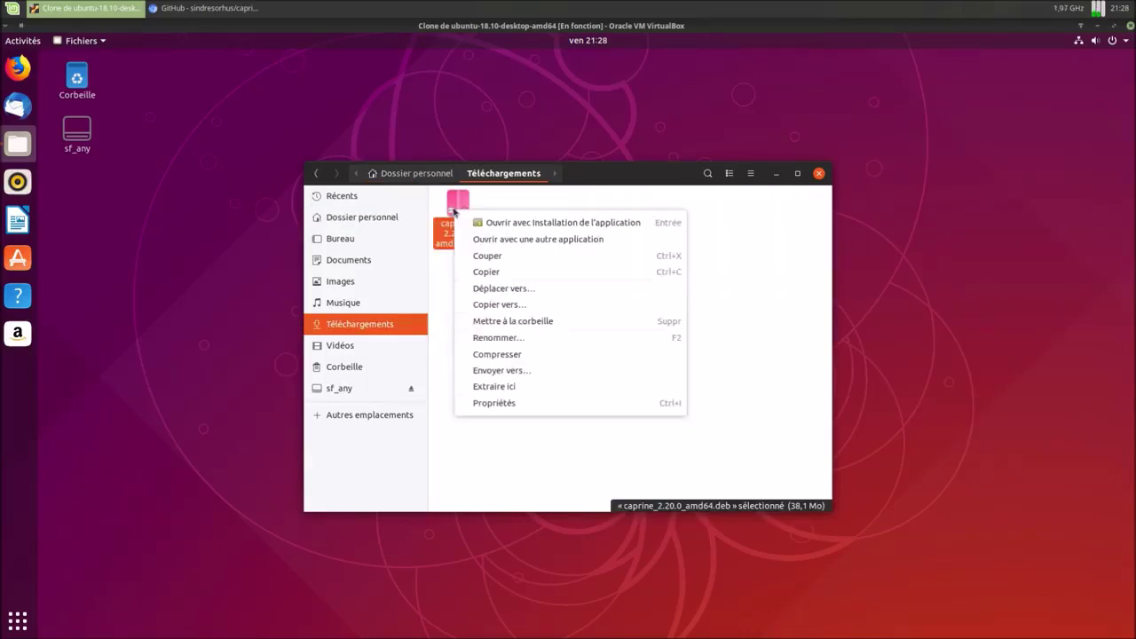
{"action": "left_click", "coordinate": [520, 227]}
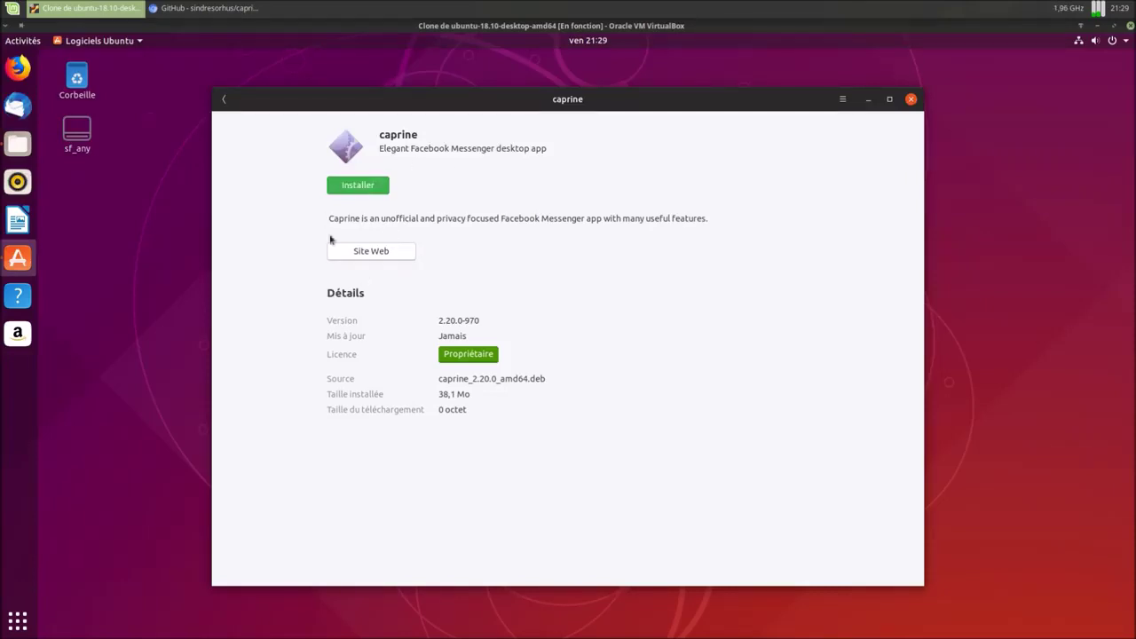
Install caprine 2.20.0-970, authorizing with the account password.
{"action": "left_click", "coordinate": [349, 189]}
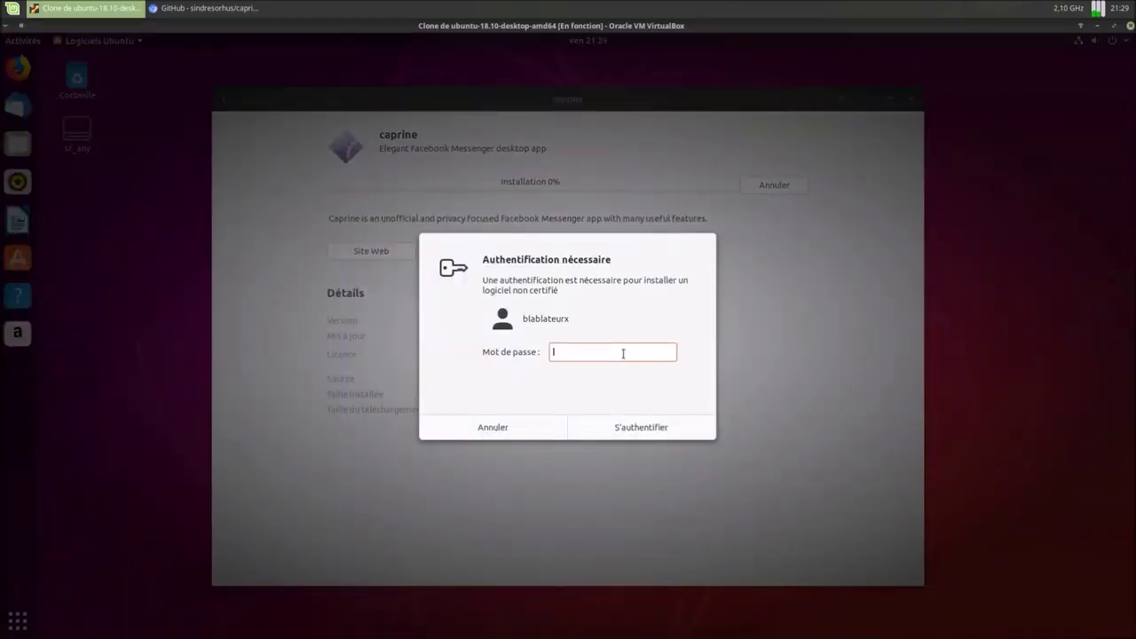
{"action": "type", "text": "******"}
{"action": "key", "text": "Return"}
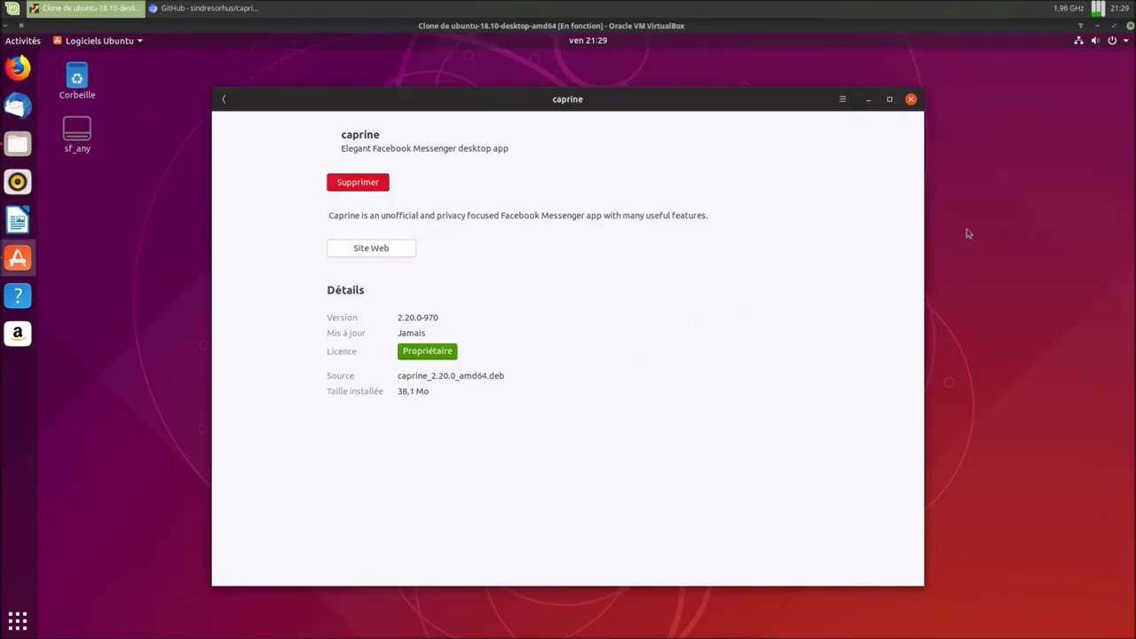
Close the installer, trash the caprine .deb, close Files, and show all applications.
{"action": "left_click", "coordinate": [911, 99]}
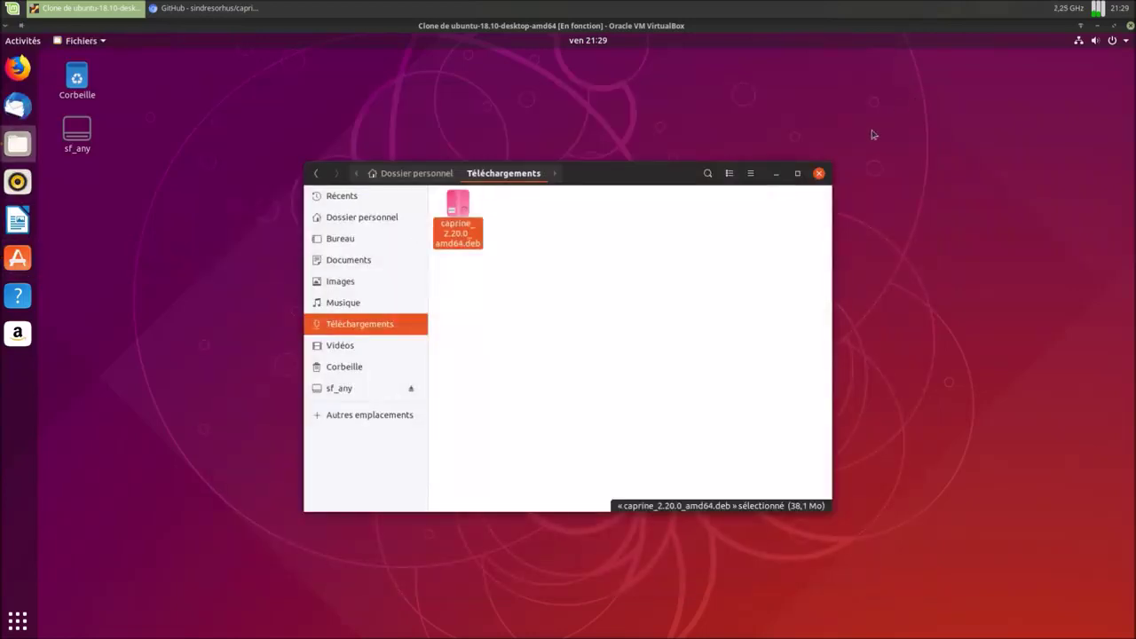
{"action": "right_click", "coordinate": [462, 206]}
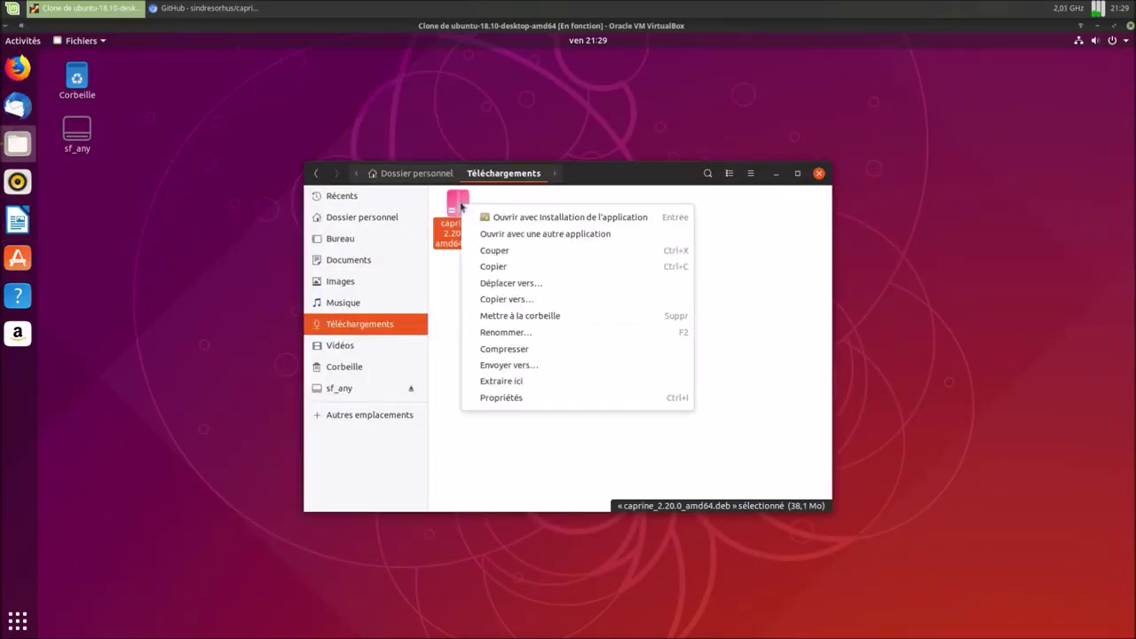
{"action": "left_click", "coordinate": [528, 314]}
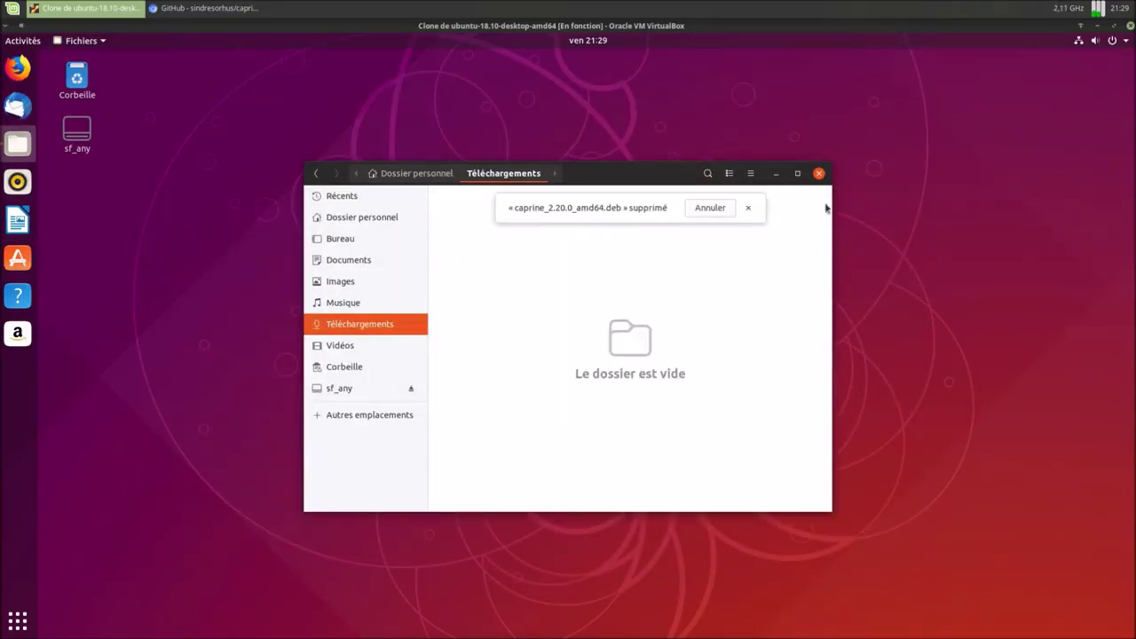
{"action": "left_click", "coordinate": [819, 173]}
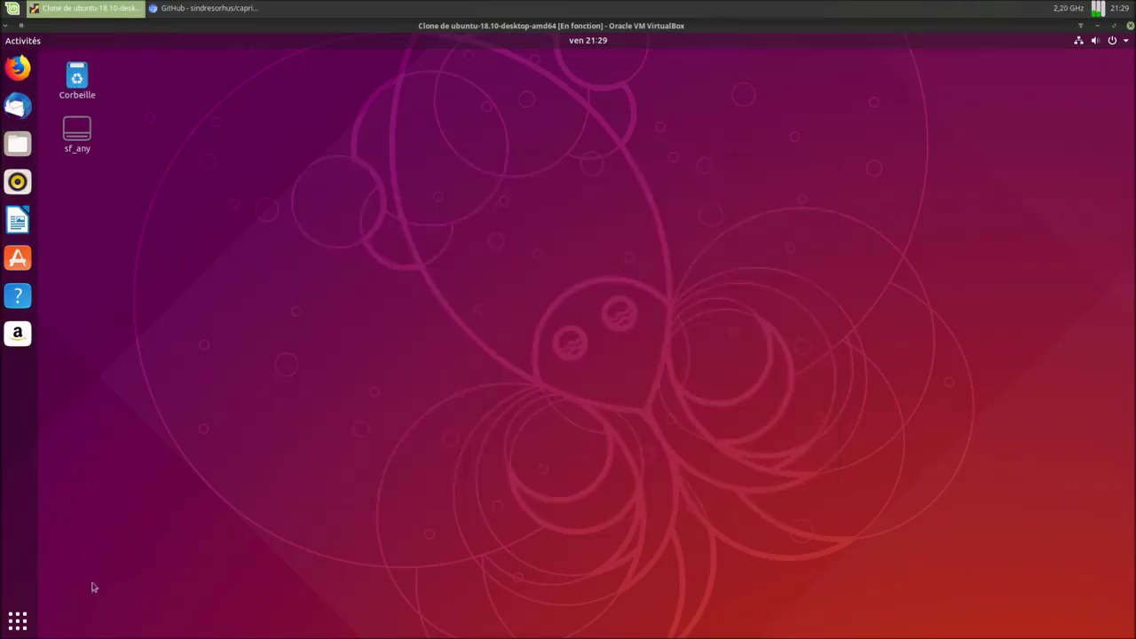
{"action": "key", "text": "super+a"}
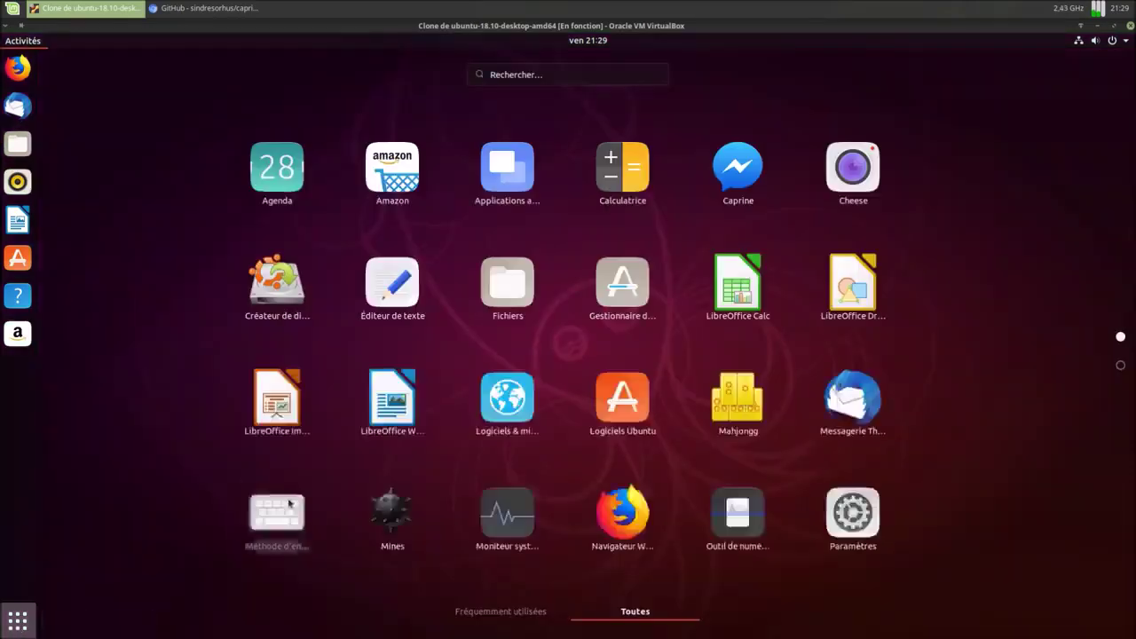
Search 'cap' to launch Caprine and move its Messenger window up and left.
{"action": "type", "text": "cap"}
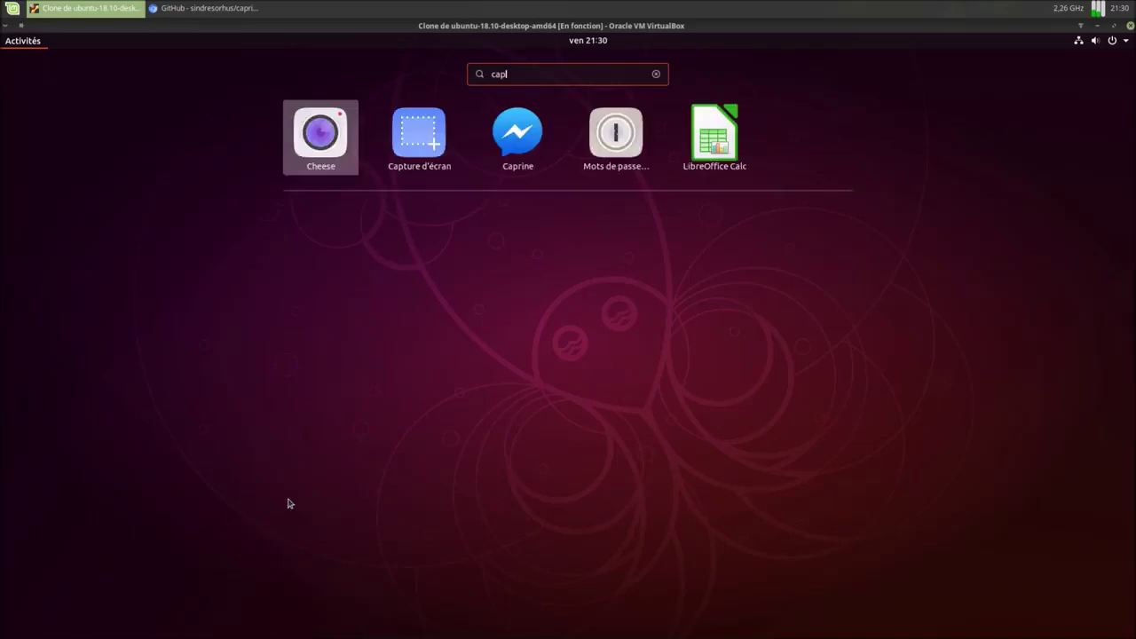
{"action": "left_click", "coordinate": [630, 144]}
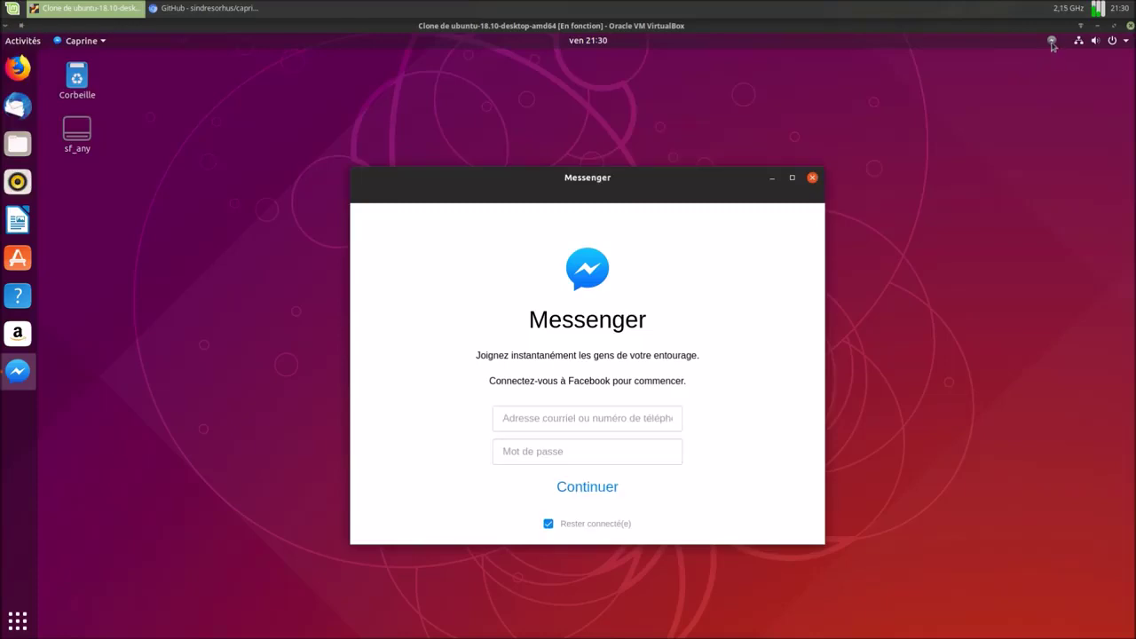
{"action": "left_click_drag", "start_coordinate": [628, 189], "coordinate": [594, 137]}
Sign in to Messenger with the account's e-mail address and password.
{"action": "left_click", "coordinate": [554, 377]}
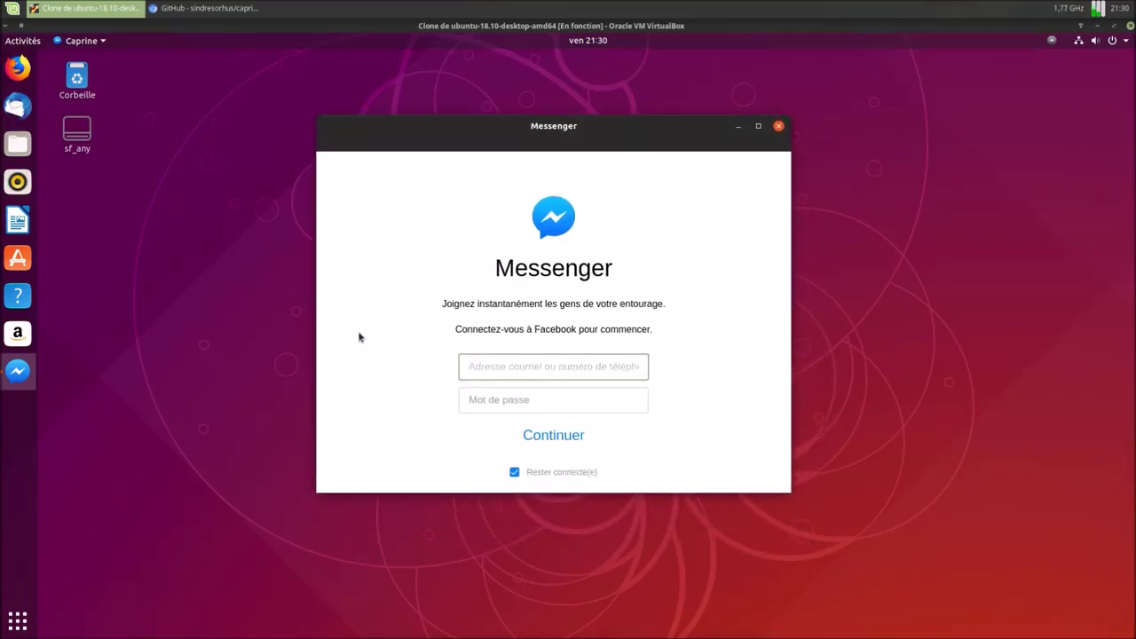
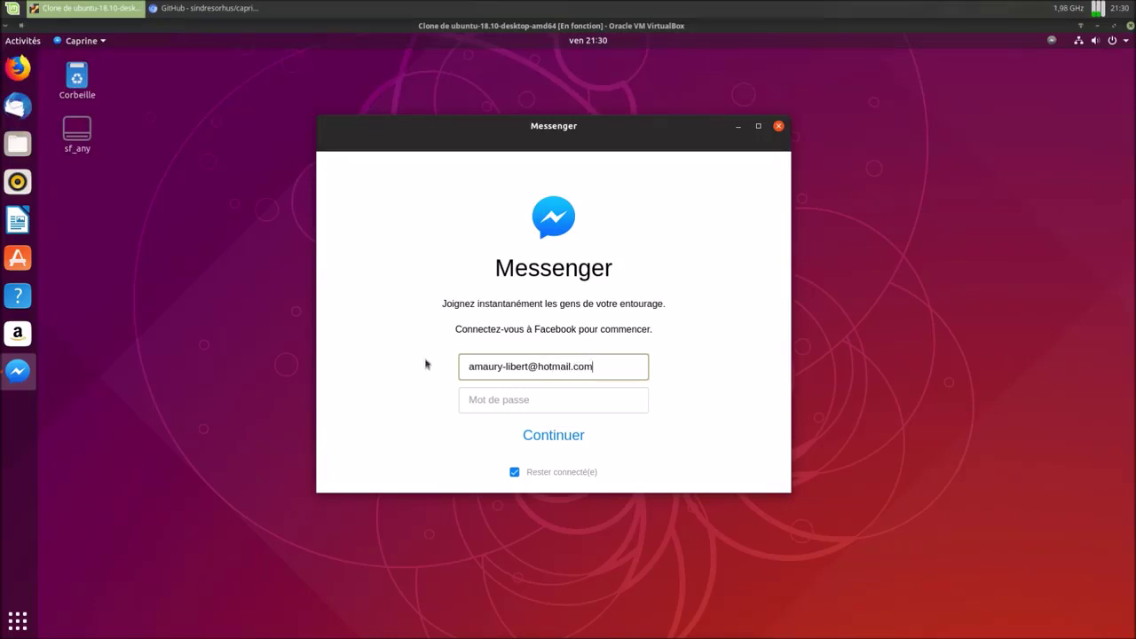
{"action": "left_click", "coordinate": [473, 400]}
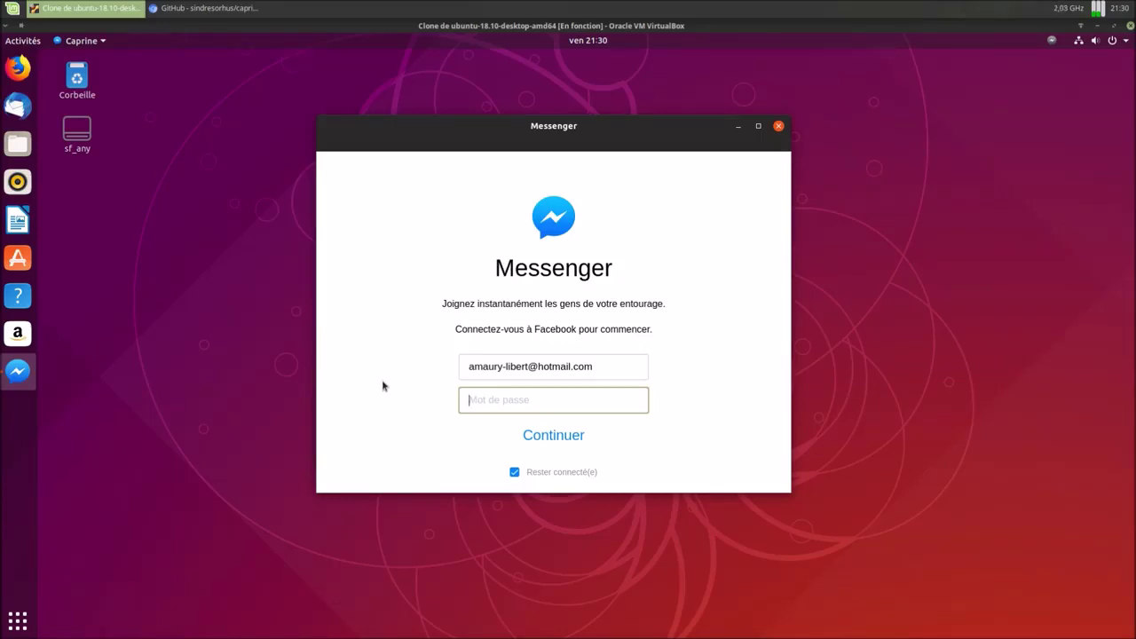
{"action": "type", "text": "•"}
{"action": "left_click", "coordinate": [534, 438]}
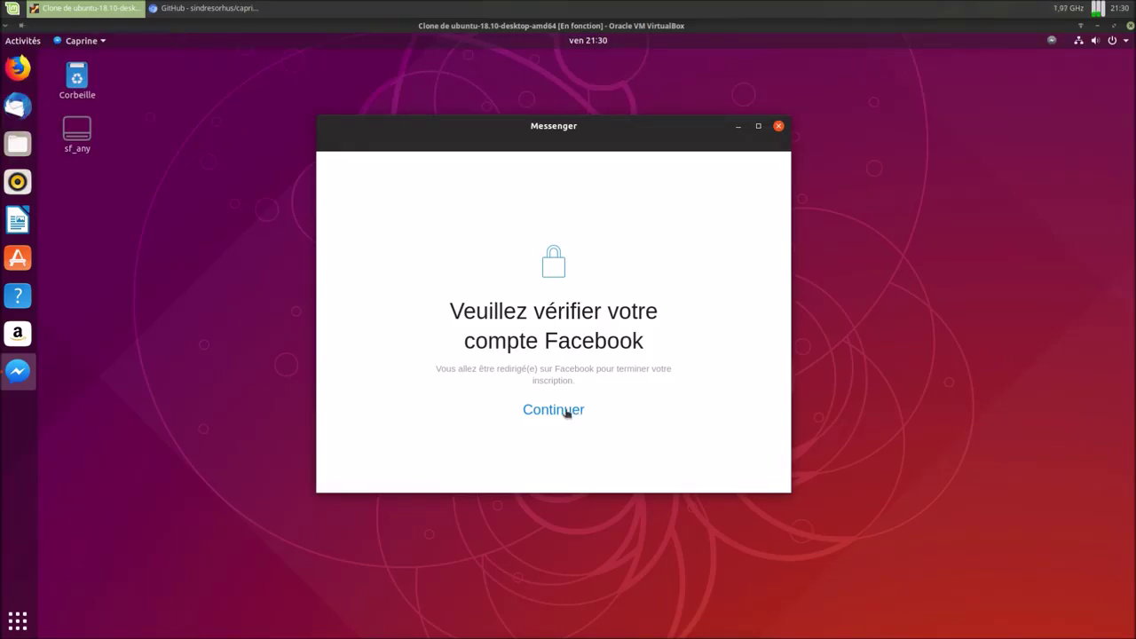
Confirm the recent login as genuine with C'était moi and choose Ne pas enregistrer for the browser.
{"action": "left_click", "coordinate": [554, 410]}
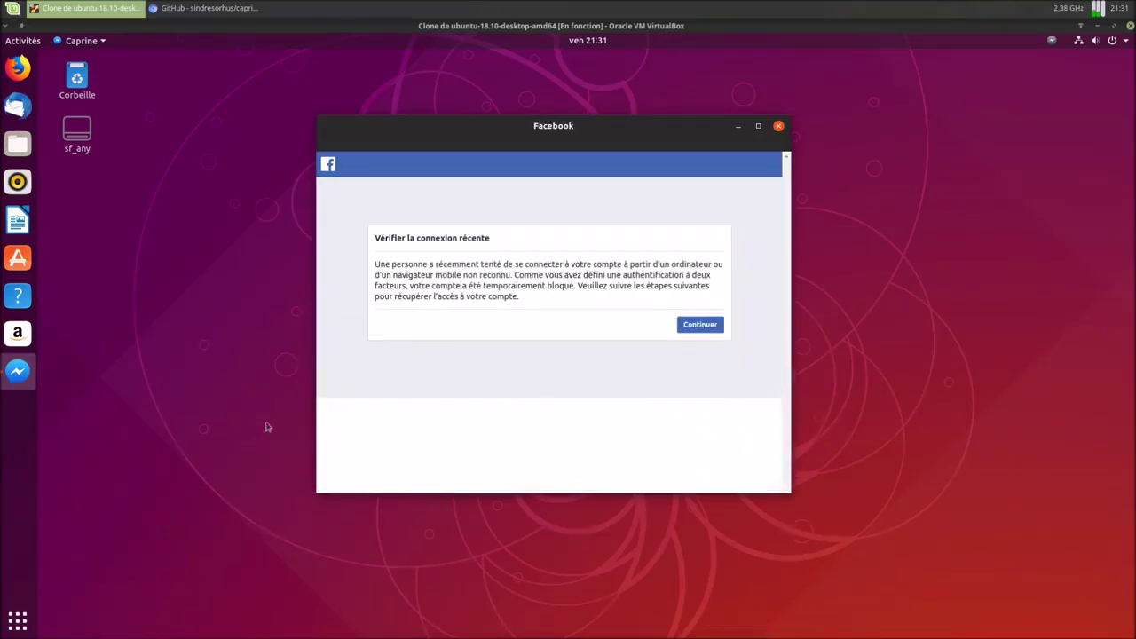
{"action": "left_click", "coordinate": [699, 325]}
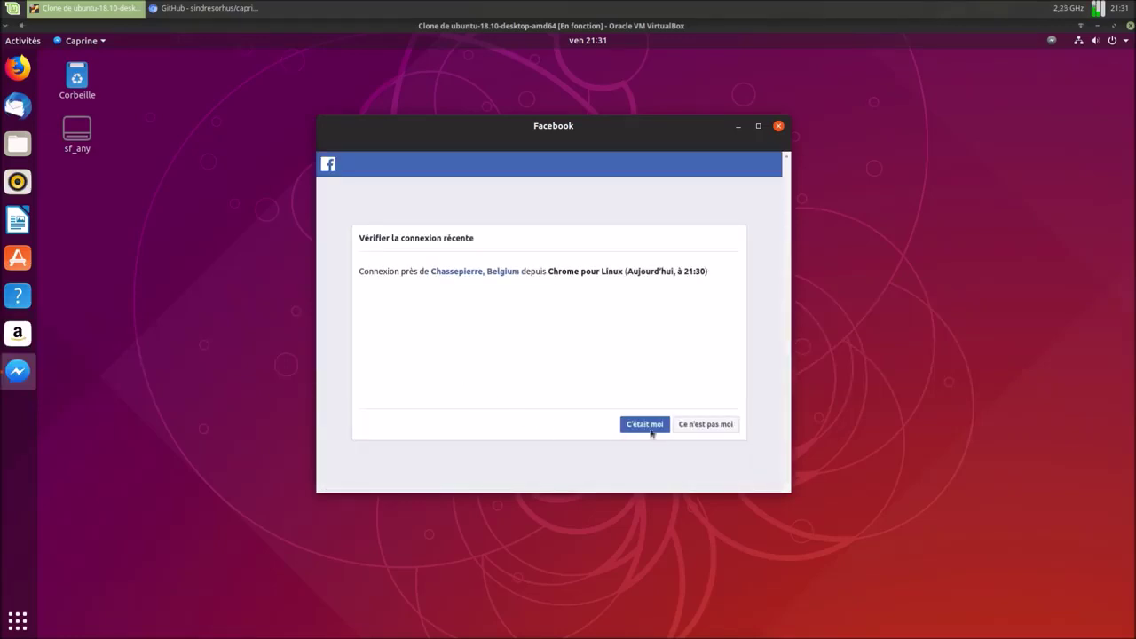
{"action": "left_click", "coordinate": [645, 425]}
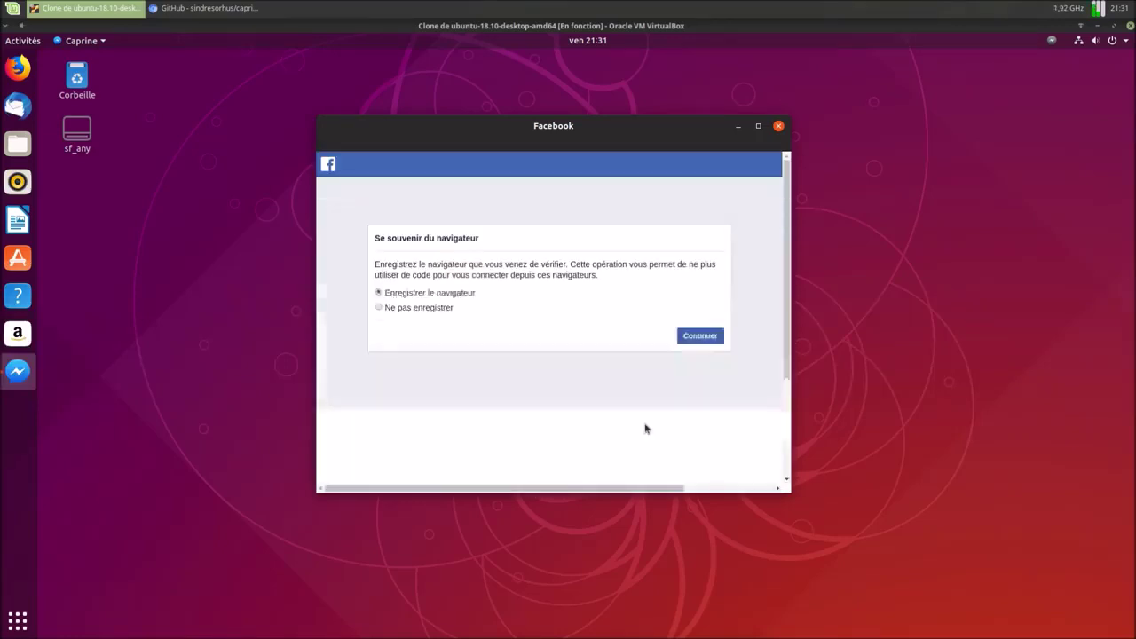
{"action": "left_click_drag", "start_coordinate": [402, 309], "coordinate": [398, 307]}
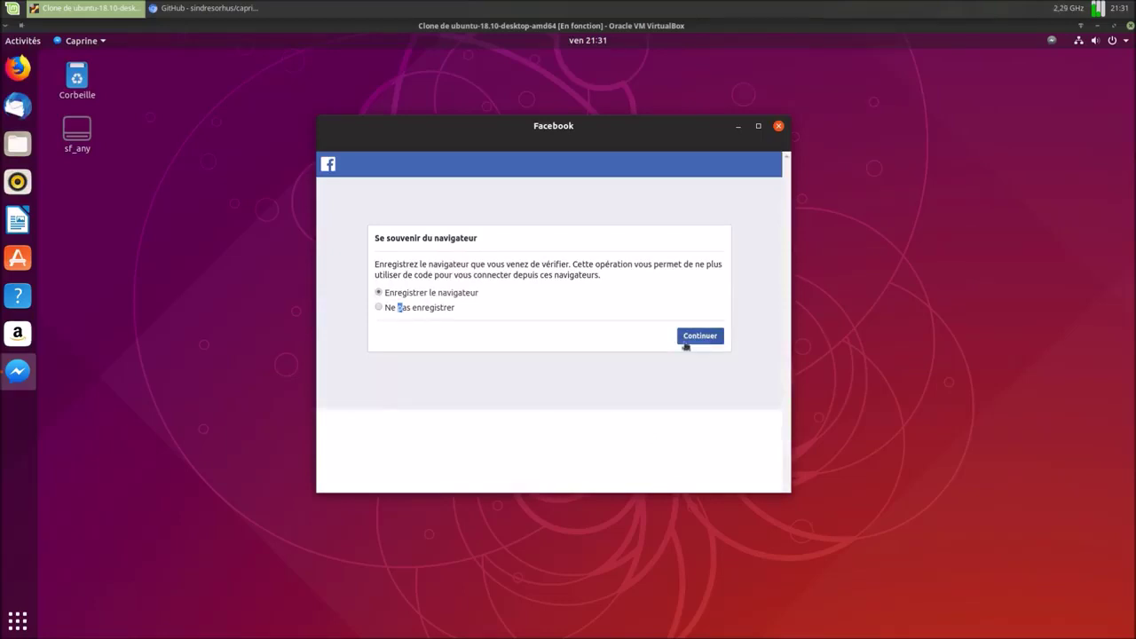
{"action": "left_click", "coordinate": [379, 308]}
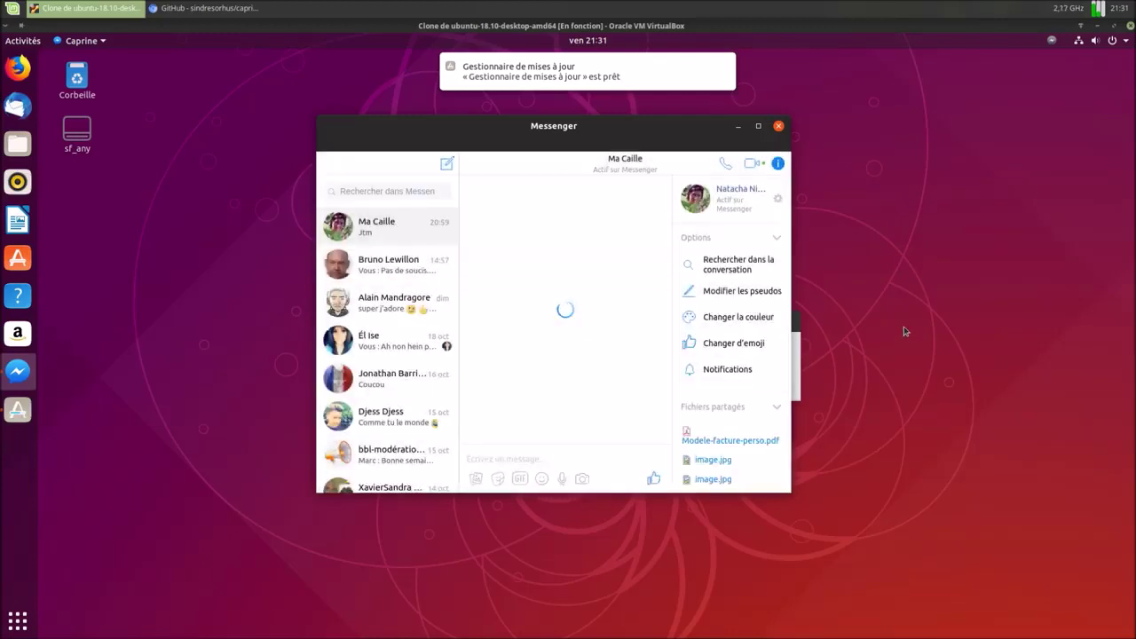
Postpone the update restart with Redémarrer ultérieurement and maximize the Messenger window.
{"action": "left_click_drag", "start_coordinate": [626, 125], "coordinate": [442, 186]}
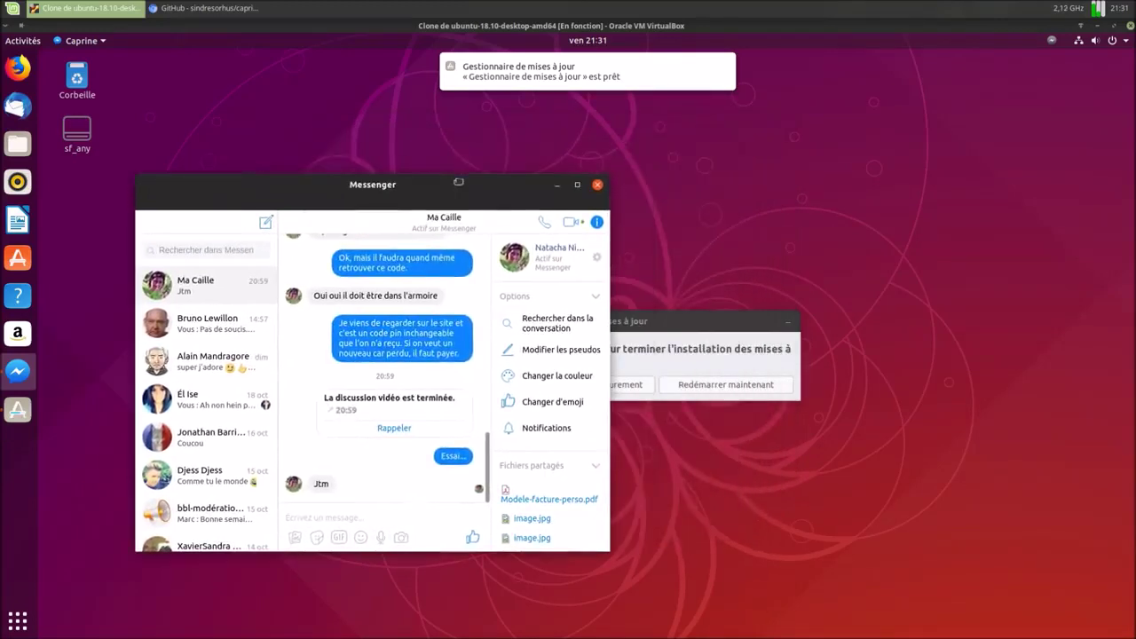
{"action": "left_click", "coordinate": [706, 321]}
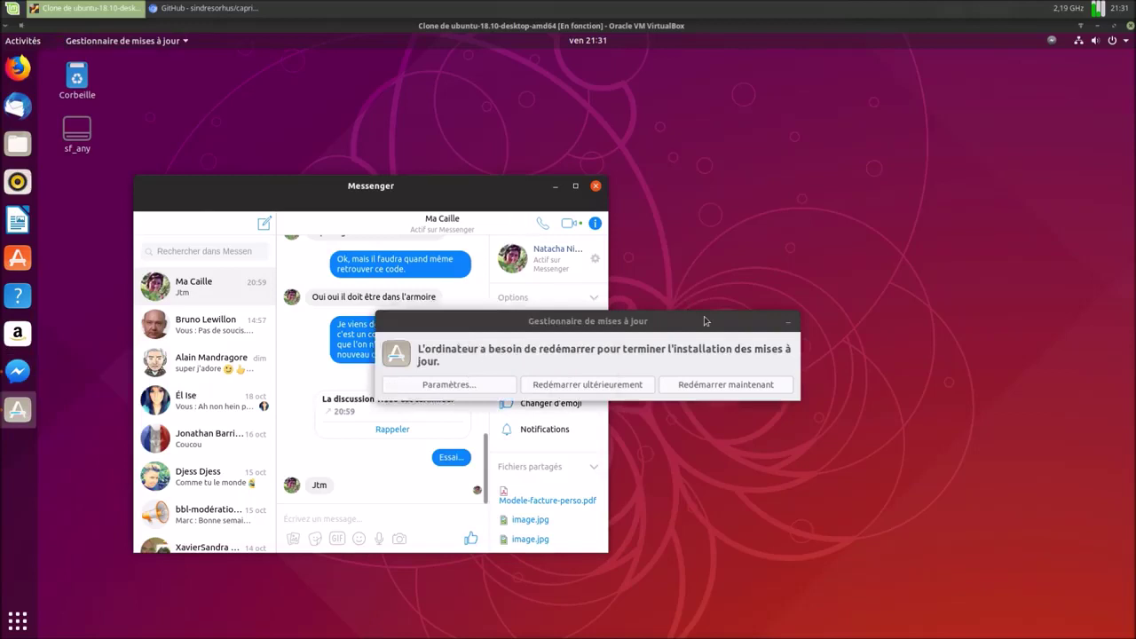
{"action": "left_click", "coordinate": [612, 386]}
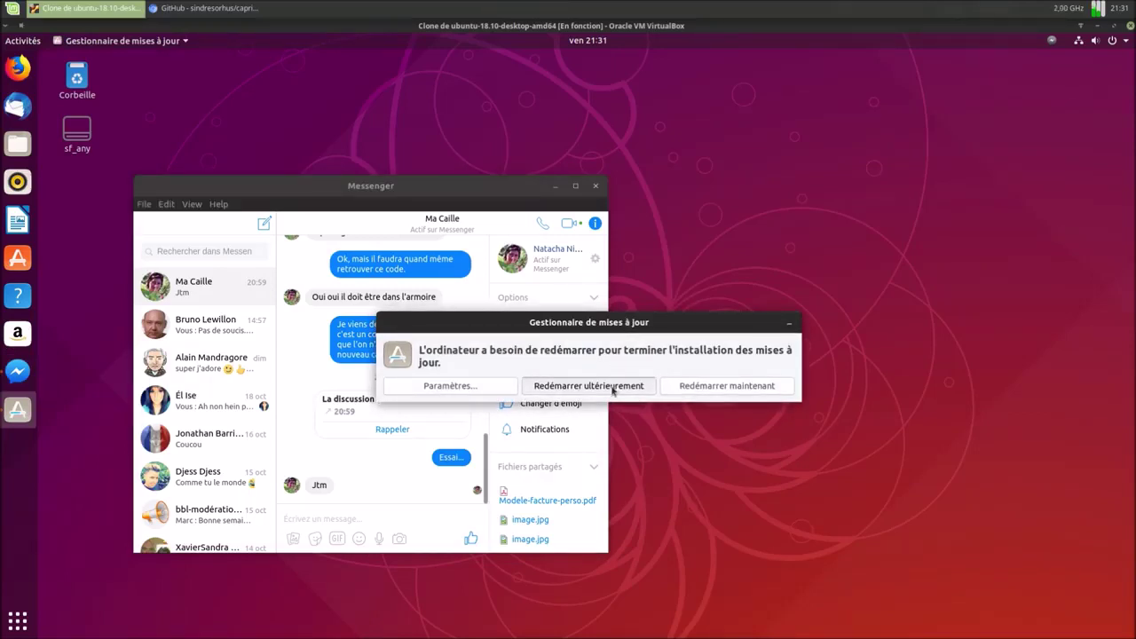
{"action": "left_click_drag", "start_coordinate": [446, 190], "coordinate": [683, 167]}
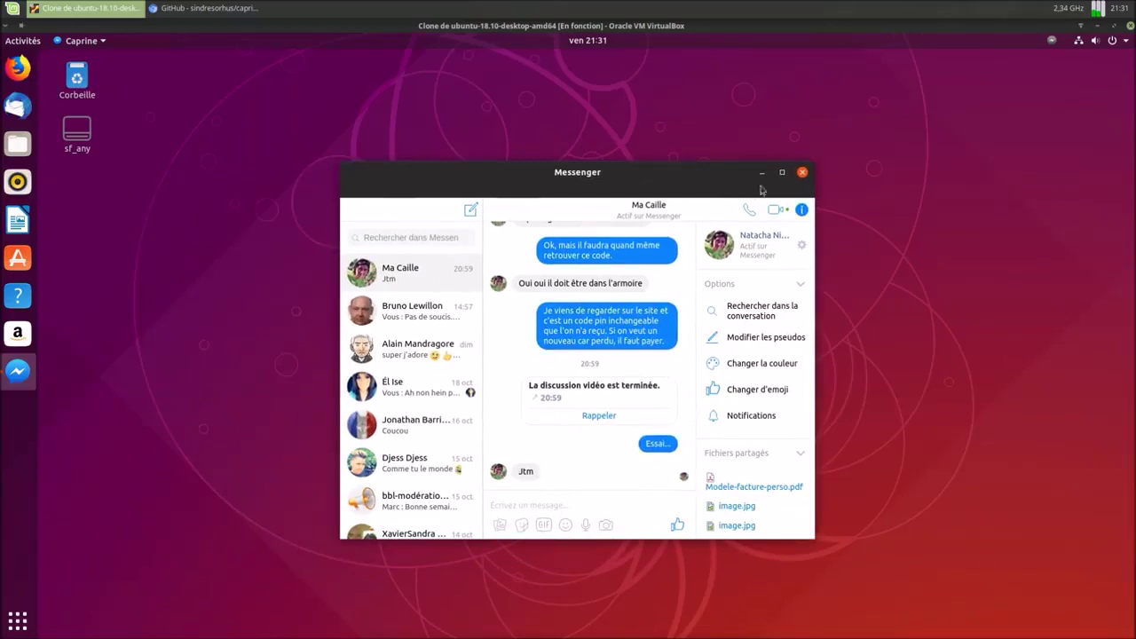
{"action": "left_click", "coordinate": [782, 179]}
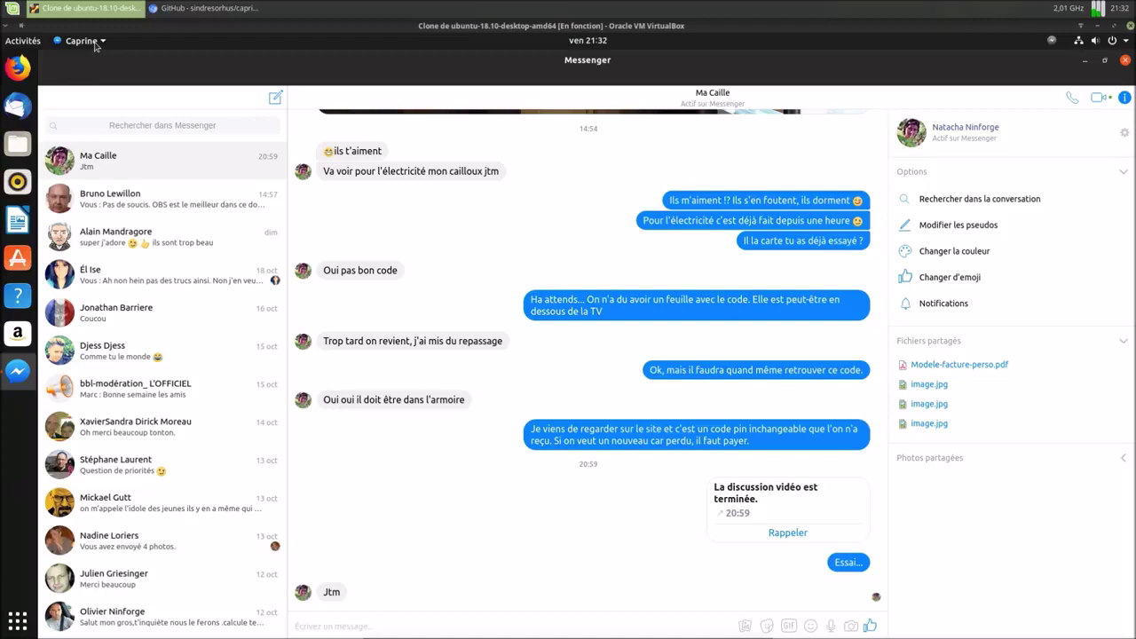
Browse Caprine's application and tray menus and restore Messenger to a smaller centred window.
{"action": "left_click", "coordinate": [95, 43]}
{"action": "left_click", "coordinate": [103, 43]}
{"action": "left_click", "coordinate": [1051, 44]}
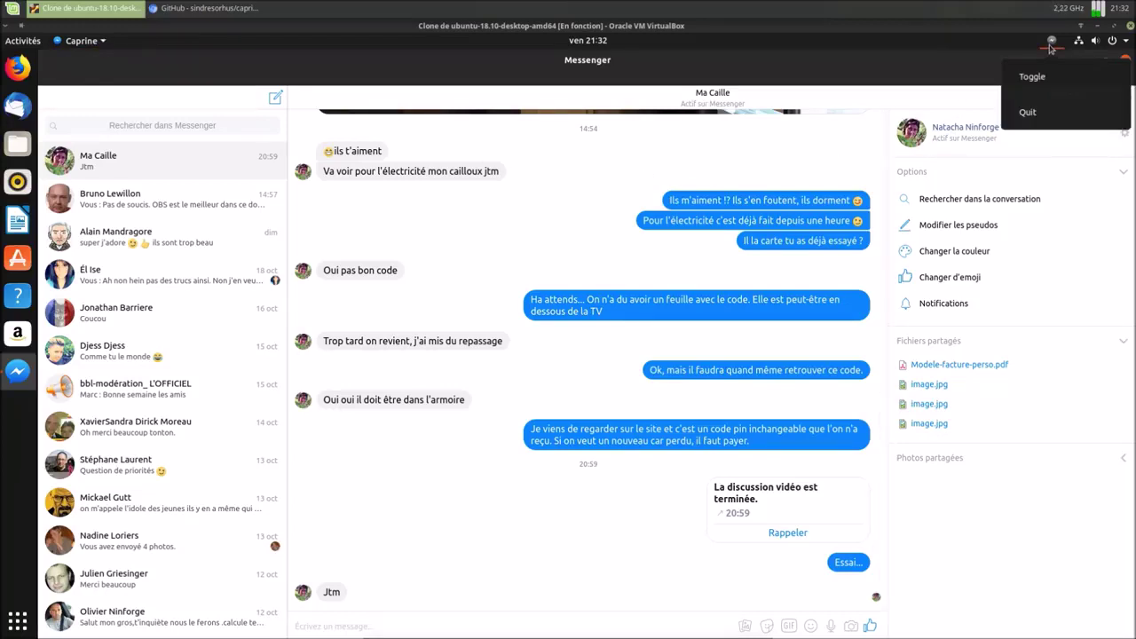
{"action": "left_click", "coordinate": [894, 61]}
{"action": "left_click_drag", "start_coordinate": [892, 58], "coordinate": [687, 113]}
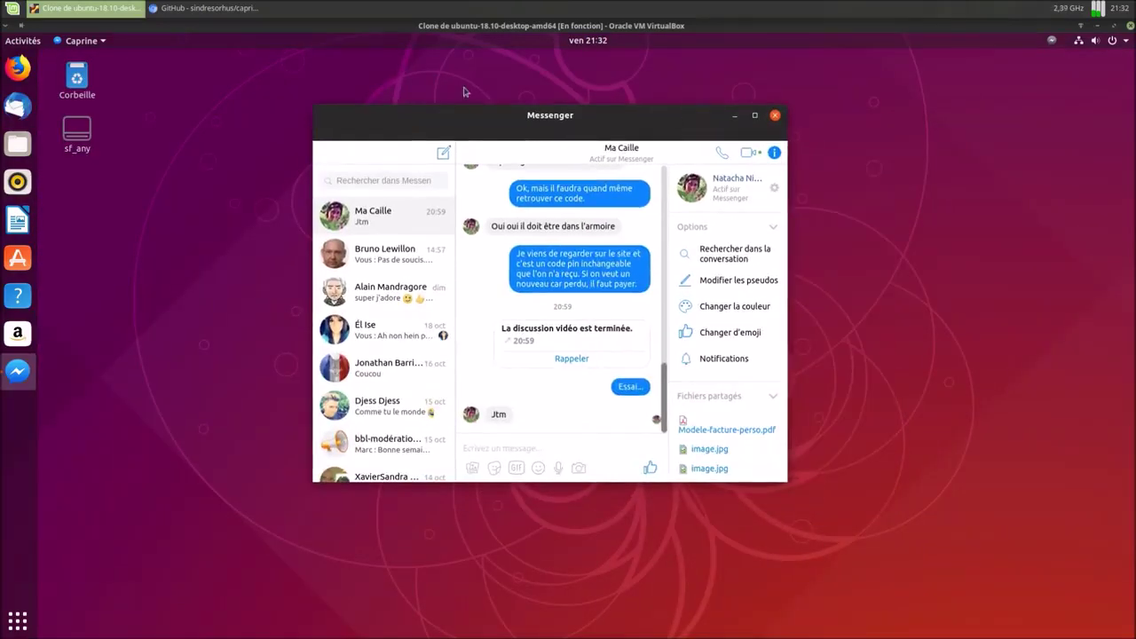
{"action": "left_click", "coordinate": [102, 44]}
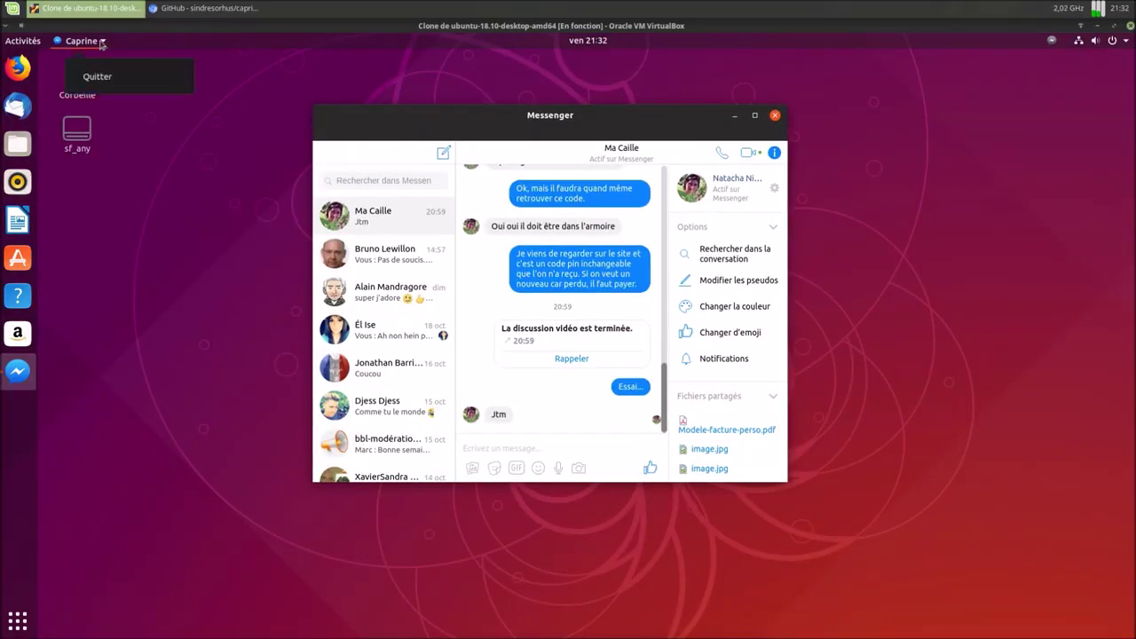
{"action": "left_click", "coordinate": [102, 44]}
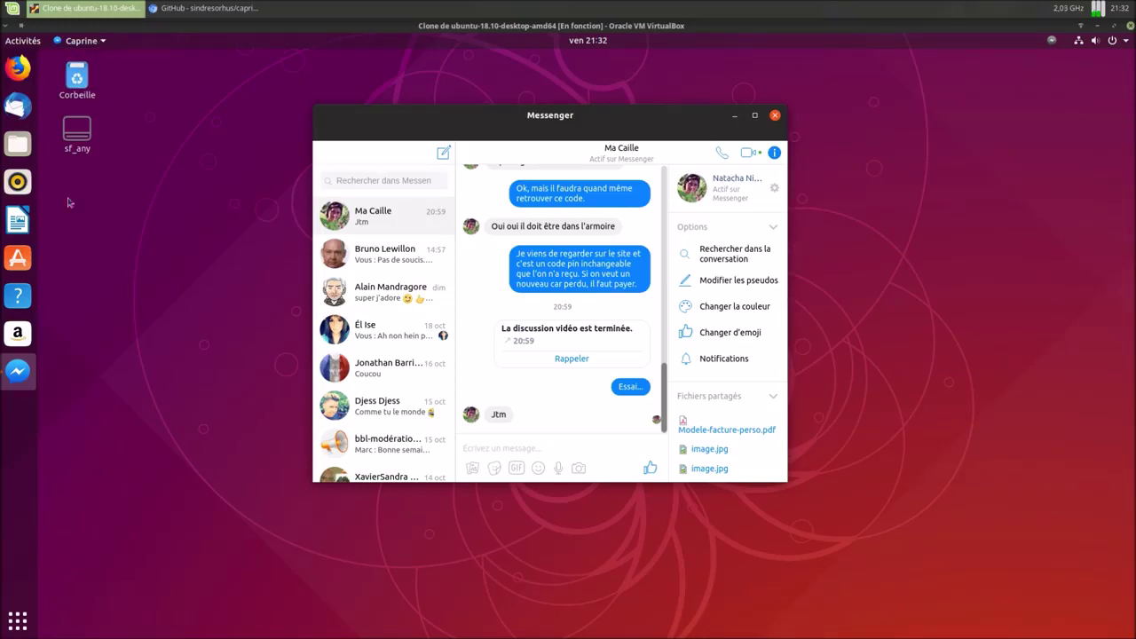
Show Caprine's details in Ubuntu Software from the dock icon twice, closing the store each time.
{"action": "right_click", "coordinate": [21, 365]}
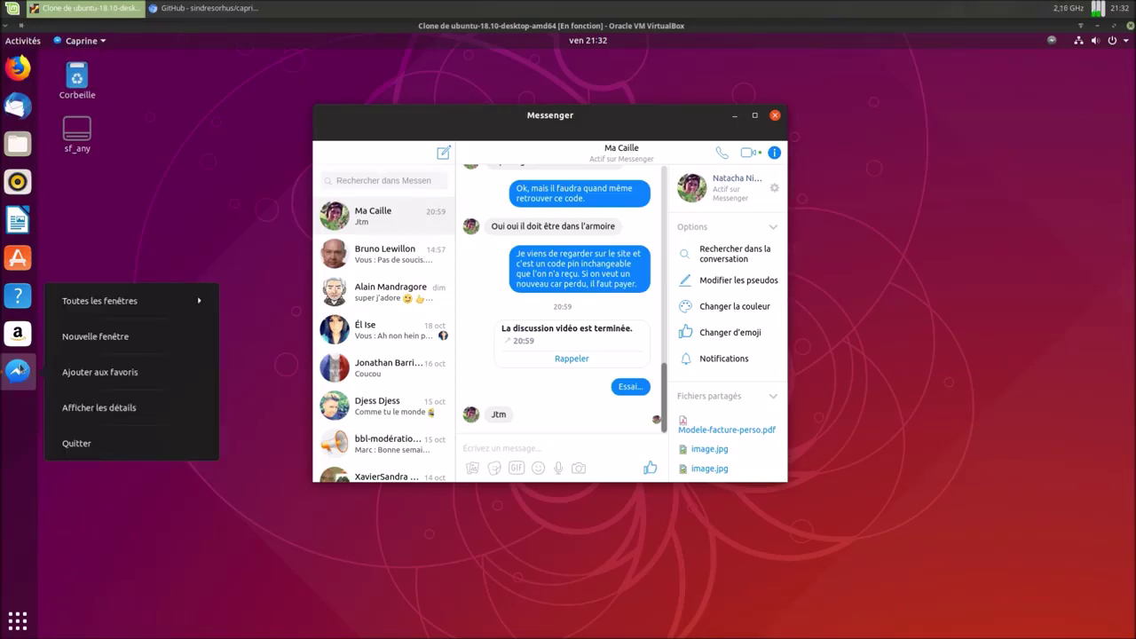
{"action": "left_click", "coordinate": [89, 410]}
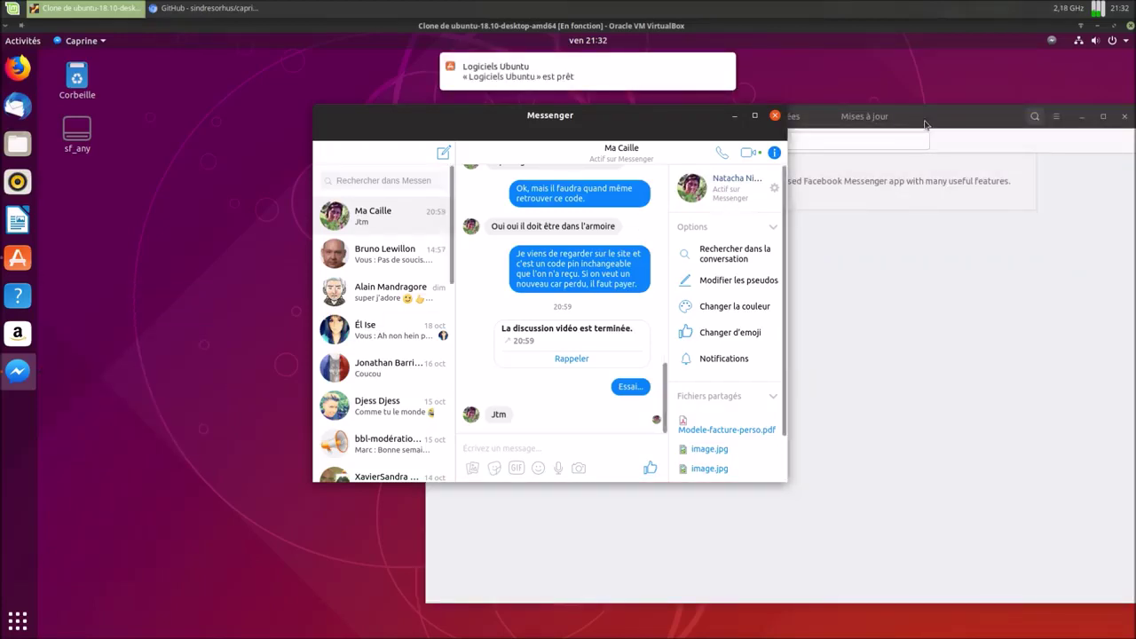
{"action": "left_click", "coordinate": [927, 123]}
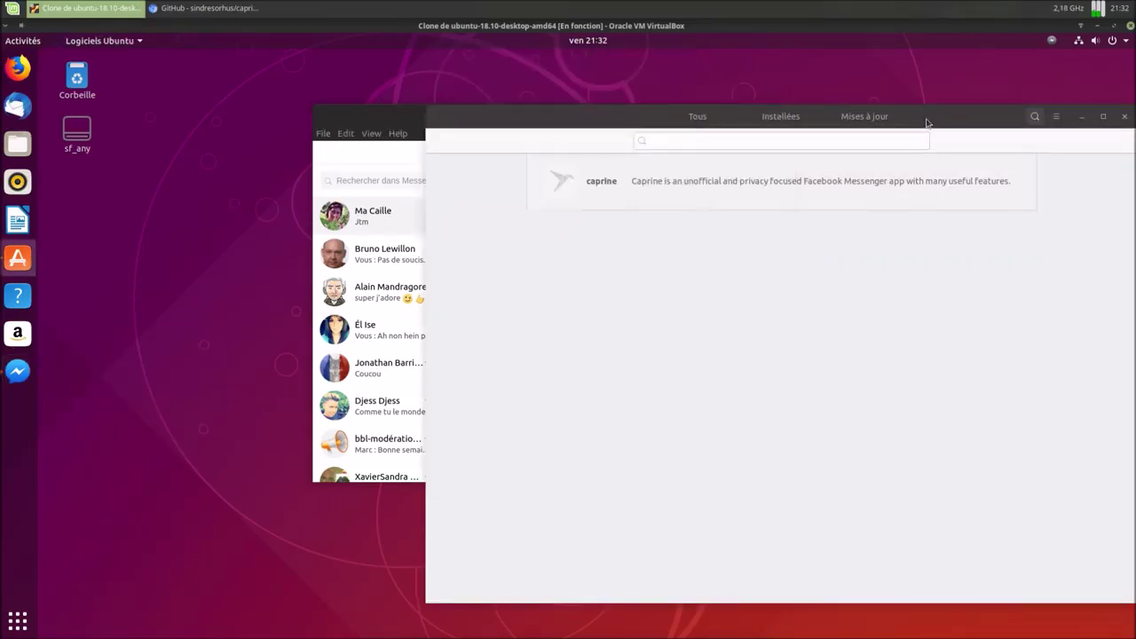
{"action": "left_click", "coordinate": [1125, 118]}
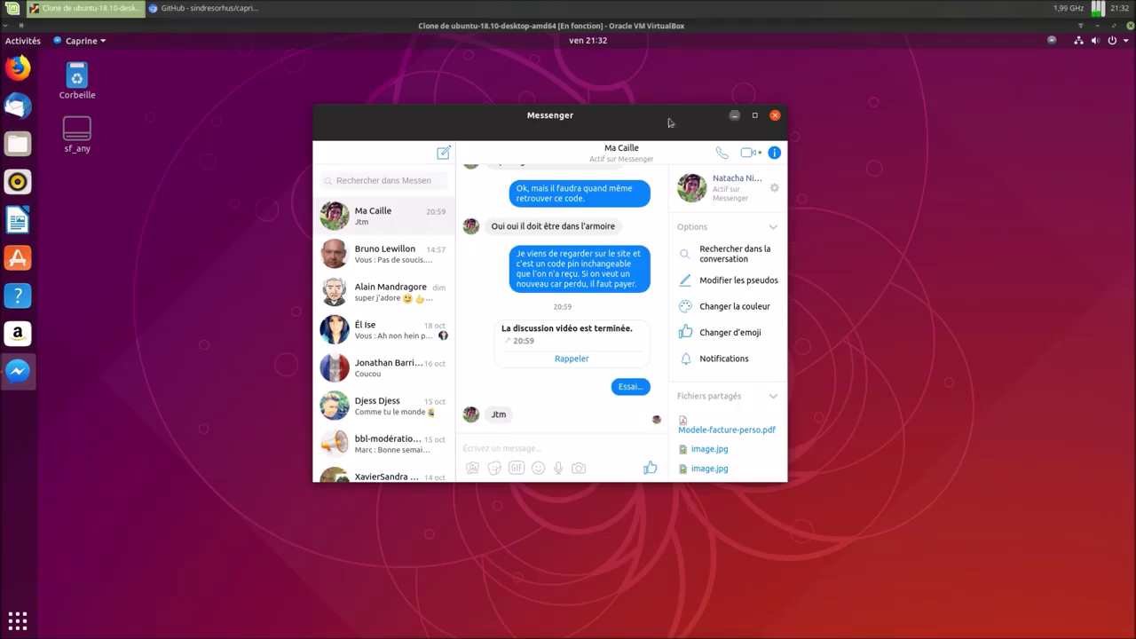
{"action": "right_click", "coordinate": [22, 376]}
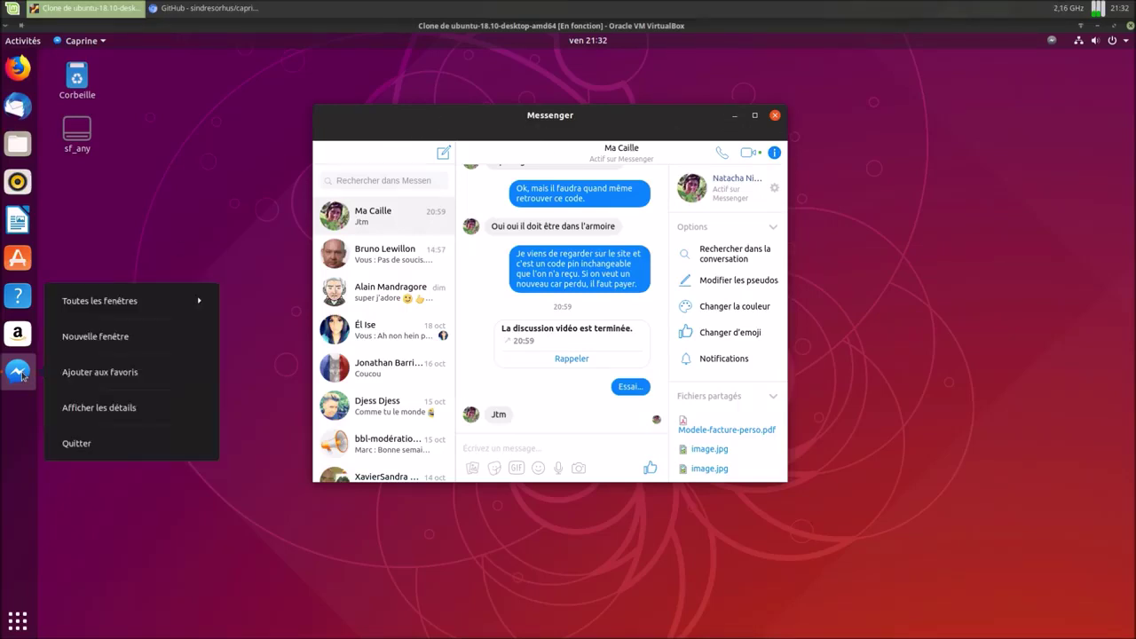
{"action": "left_click", "coordinate": [89, 408]}
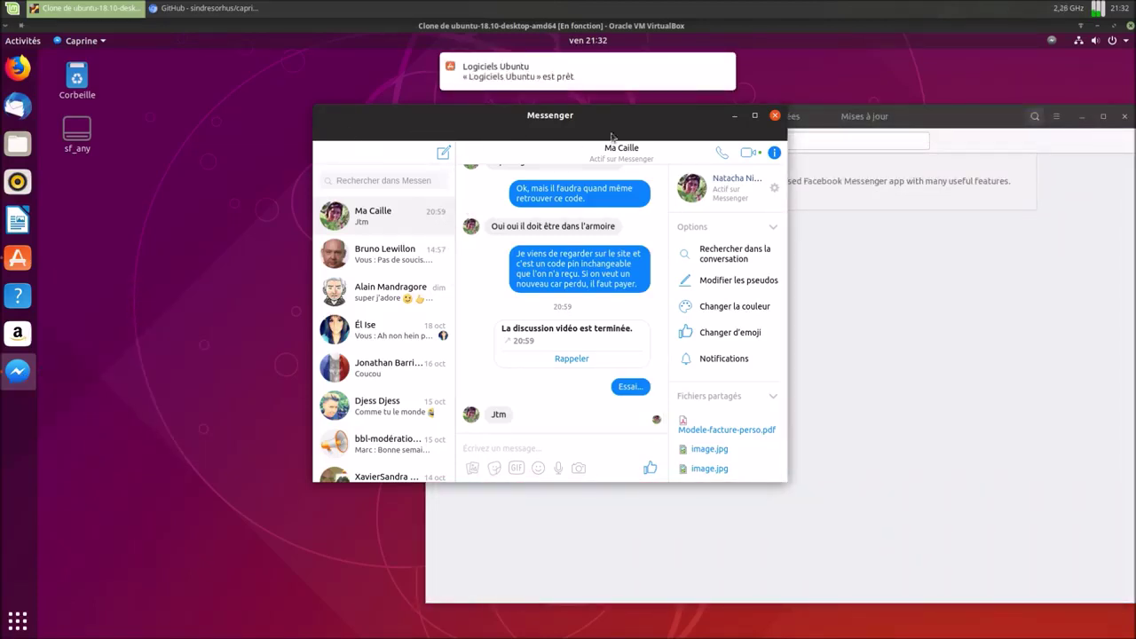
{"action": "left_click", "coordinate": [1126, 117]}
Browse Caprine's application, Edit, View and Help menus while repositioning the Messenger window.
{"action": "left_click", "coordinate": [330, 139]}
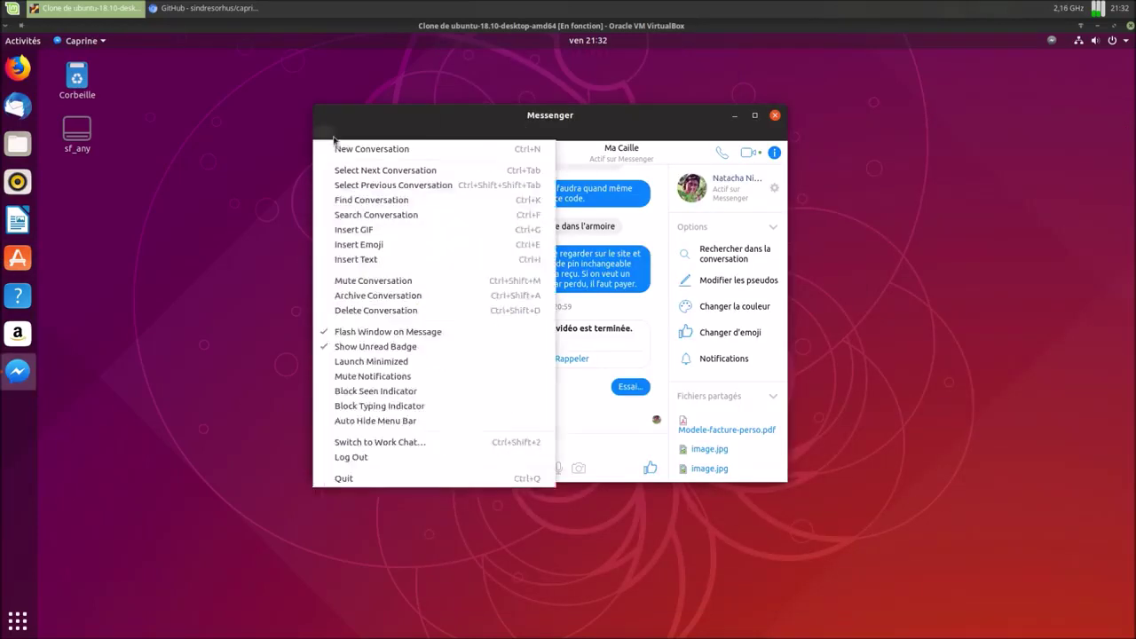
{"action": "mouse_move", "coordinate": [392, 133]}
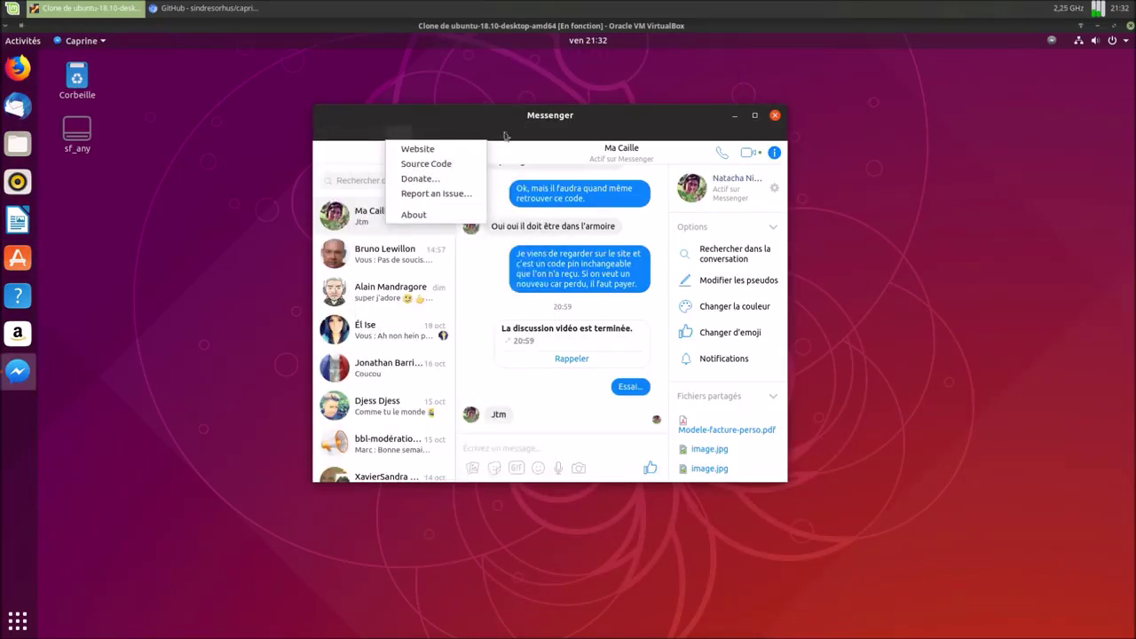
{"action": "left_click", "coordinate": [473, 114]}
{"action": "left_click_drag", "start_coordinate": [473, 114], "coordinate": [468, 136]}
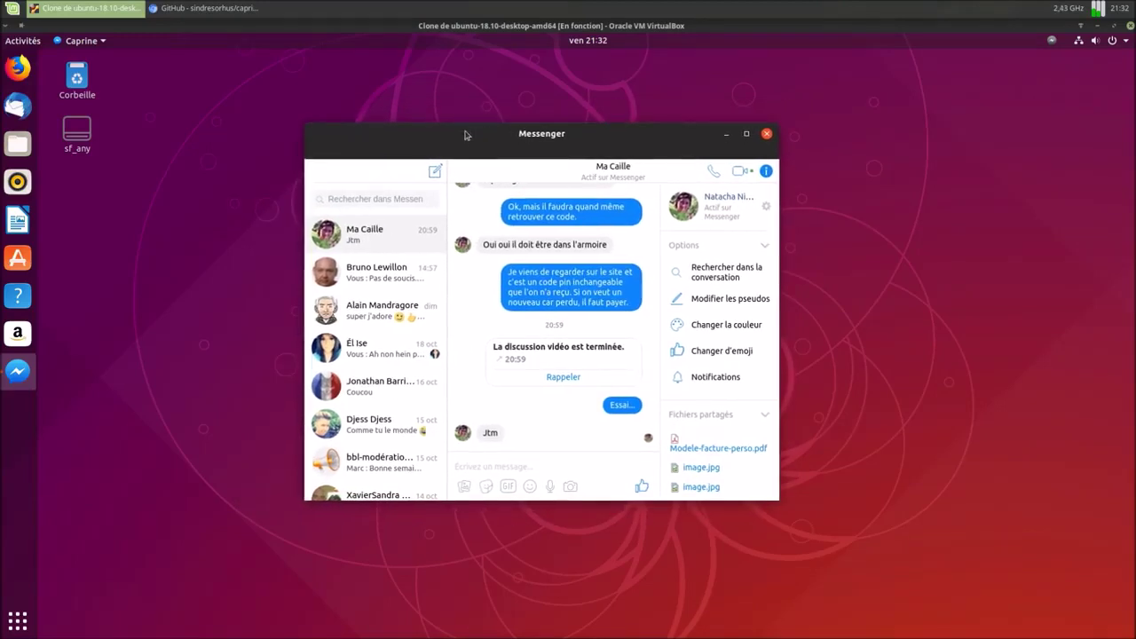
{"action": "left_click", "coordinate": [317, 158]}
{"action": "left_click", "coordinate": [355, 157]}
{"action": "left_click", "coordinate": [355, 156]}
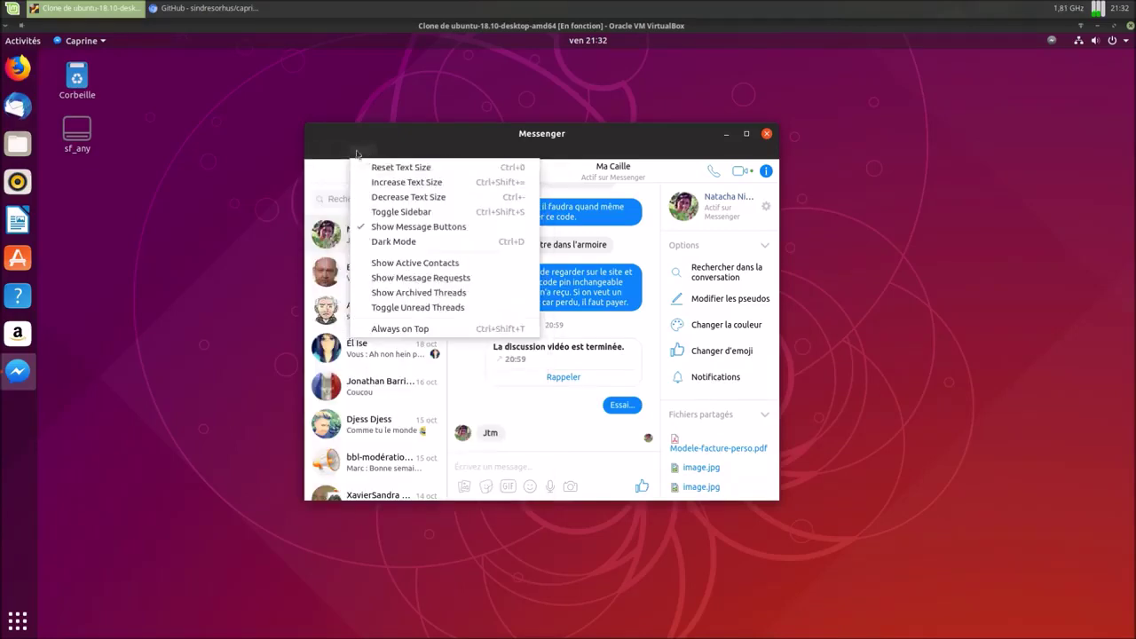
{"action": "left_click", "coordinate": [646, 138]}
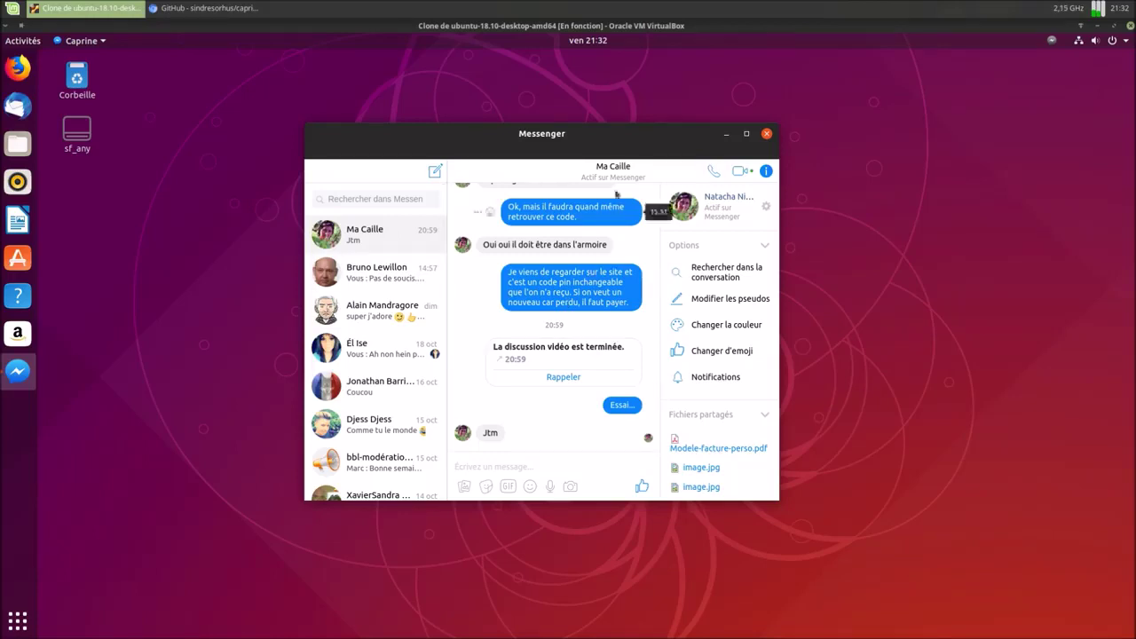
{"action": "left_click_drag", "start_coordinate": [617, 141], "coordinate": [667, 164]}
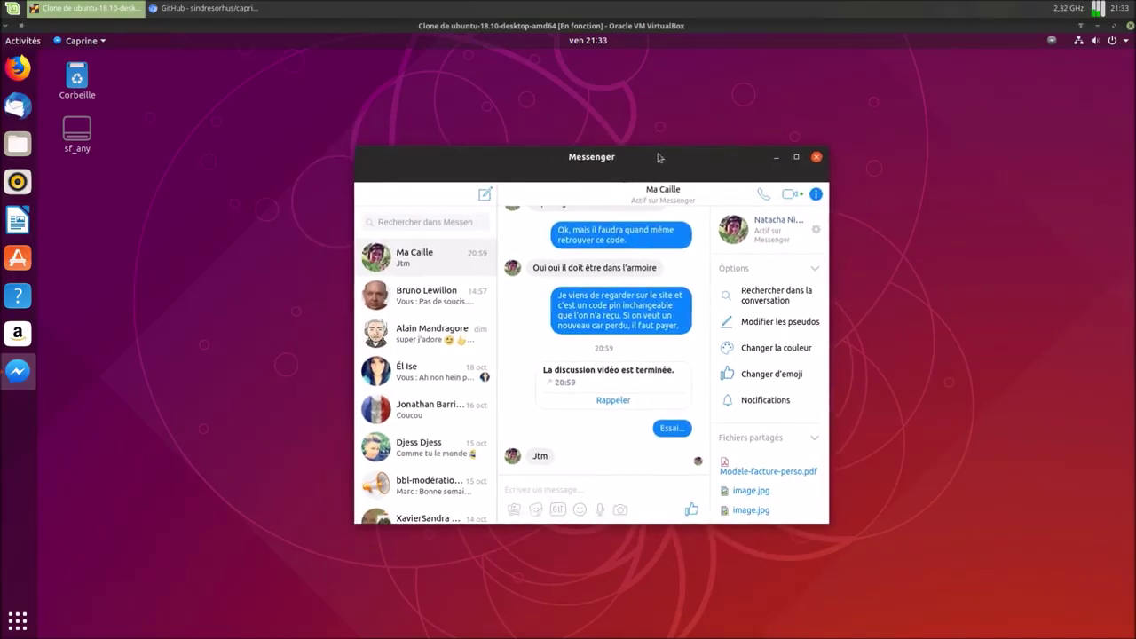
Look through the Caprine and Help menus again, then close the Messenger window.
{"action": "left_click", "coordinate": [368, 175]}
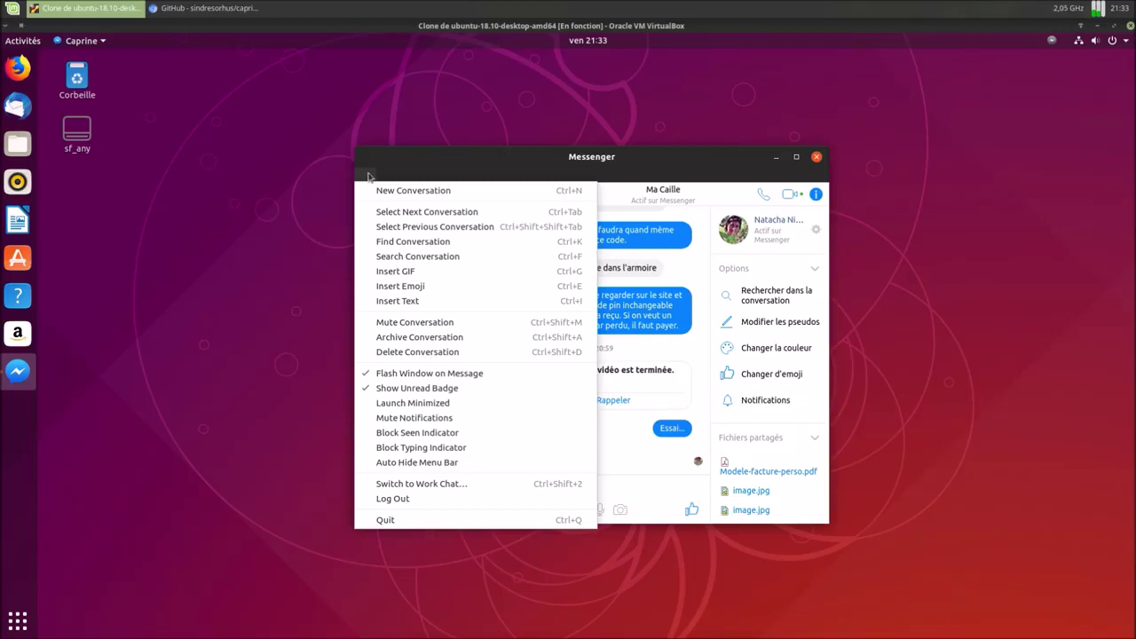
{"action": "mouse_move", "coordinate": [461, 178]}
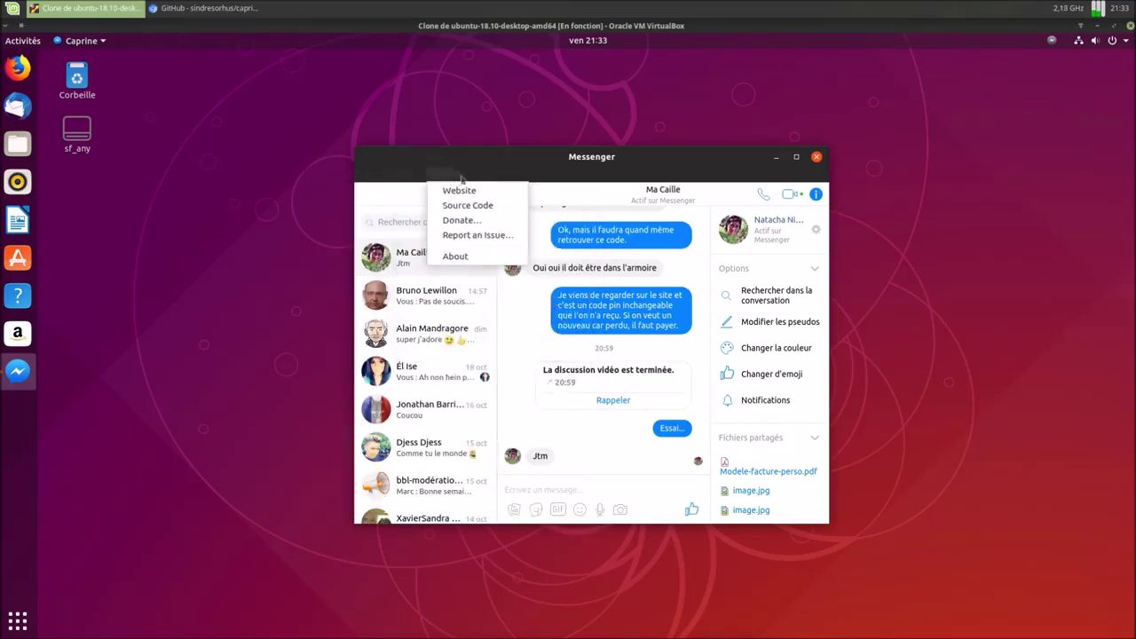
{"action": "left_click", "coordinate": [474, 178]}
{"action": "left_click", "coordinate": [446, 180]}
{"action": "left_click", "coordinate": [412, 174]}
{"action": "left_click", "coordinate": [368, 178]}
{"action": "left_click", "coordinate": [368, 177]}
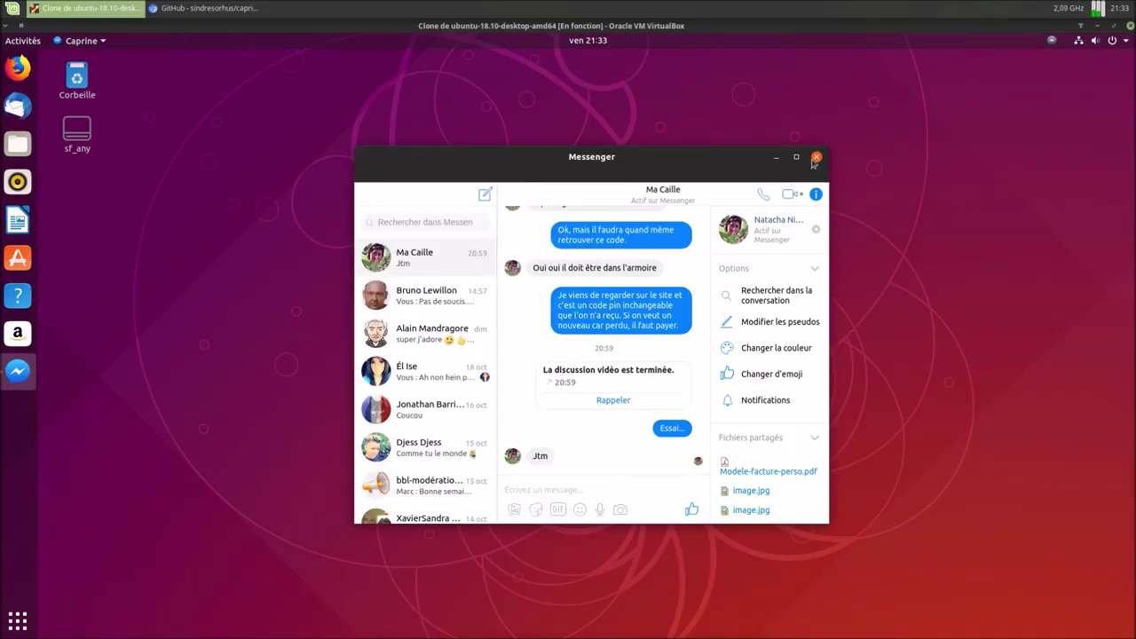
{"action": "left_click", "coordinate": [816, 158]}
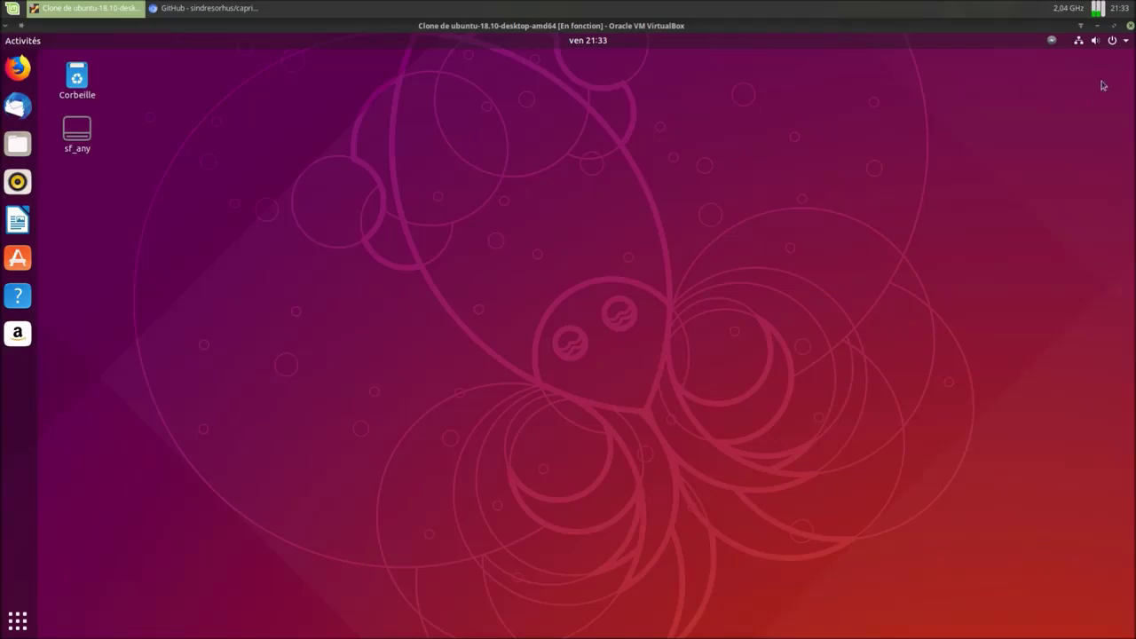
{"action": "left_click", "coordinate": [1126, 43]}
Power off the Ubuntu 18.10 VM with Éteindre and select linuxmint-19-xfce-64bit-v2 in VirtualBox.
{"action": "left_click", "coordinate": [1093, 169]}
{"action": "left_click", "coordinate": [664, 382]}
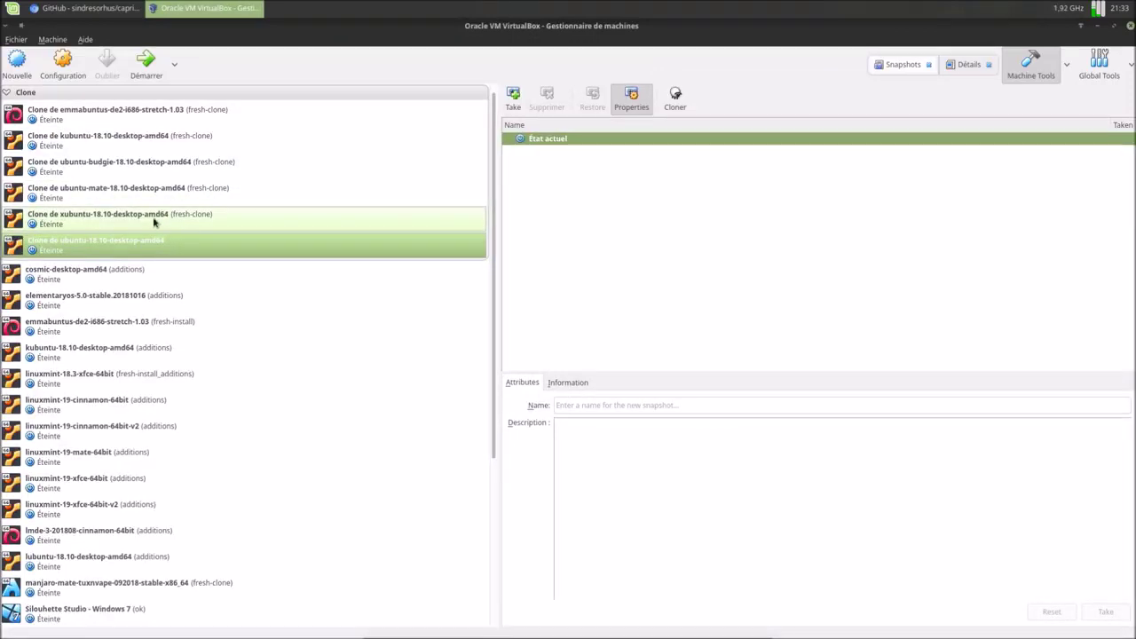
{"action": "scroll", "coordinate": [174, 321], "scroll_direction": "down", "scroll_amount": 3}
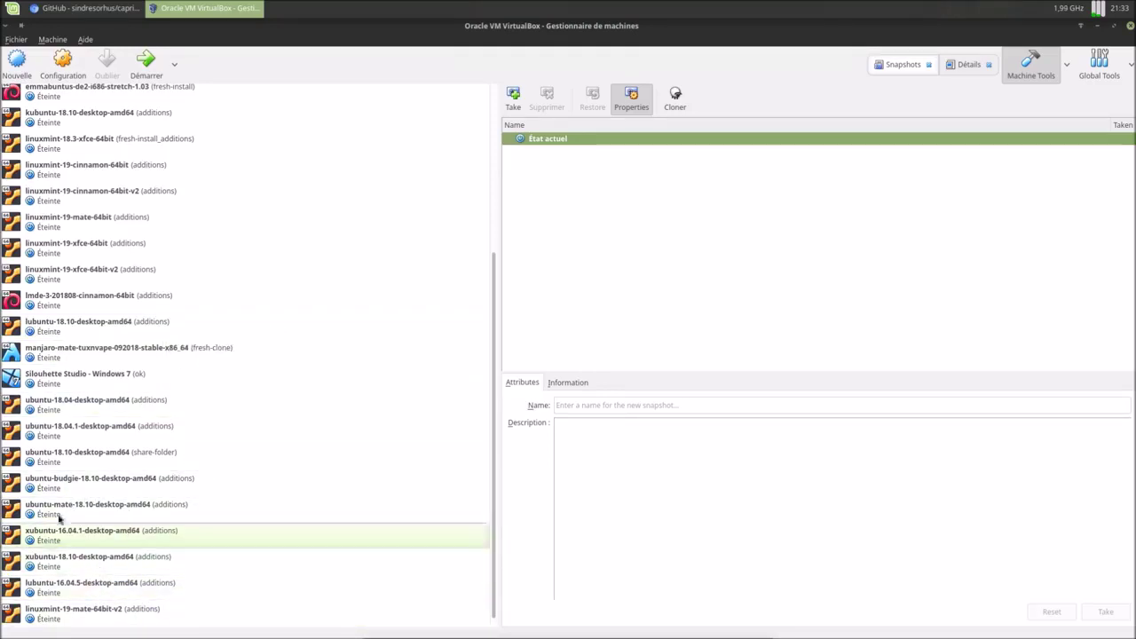
{"action": "left_click", "coordinate": [93, 277]}
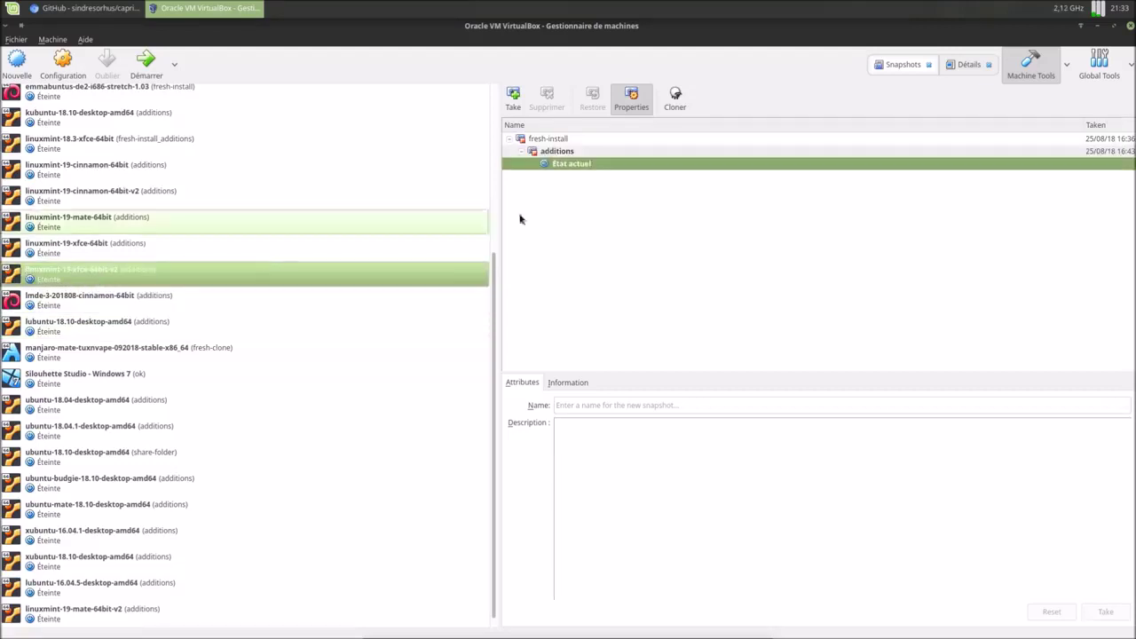
Make a full clone of the current state named Clone de linuxmint-19-xfce-64bit-v2.
{"action": "left_click", "coordinate": [675, 98]}
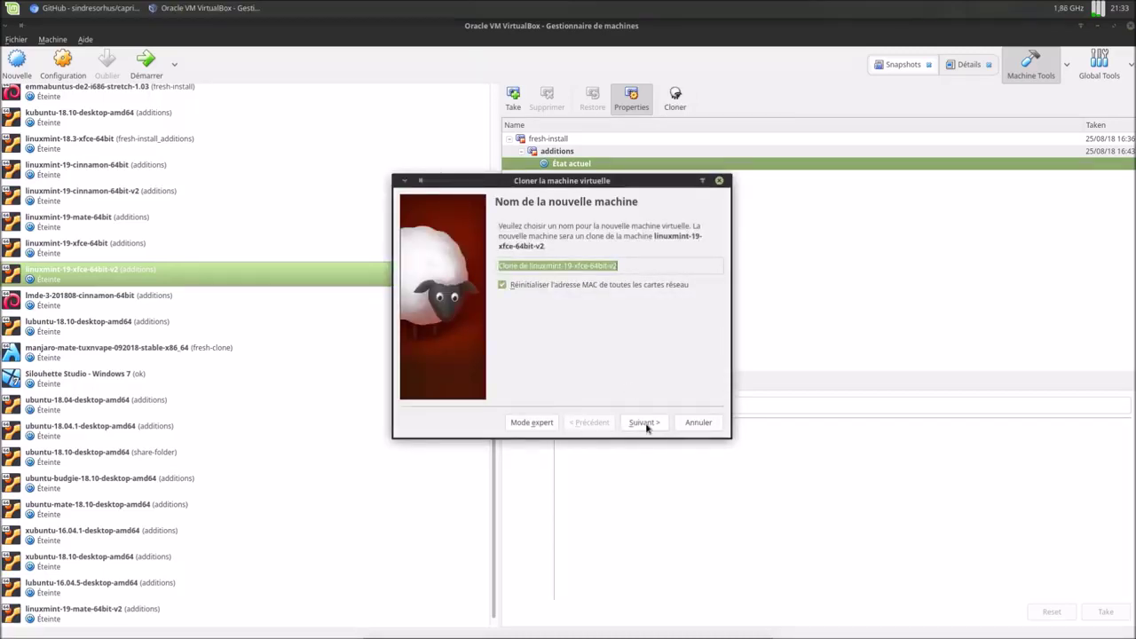
{"action": "left_click", "coordinate": [646, 424]}
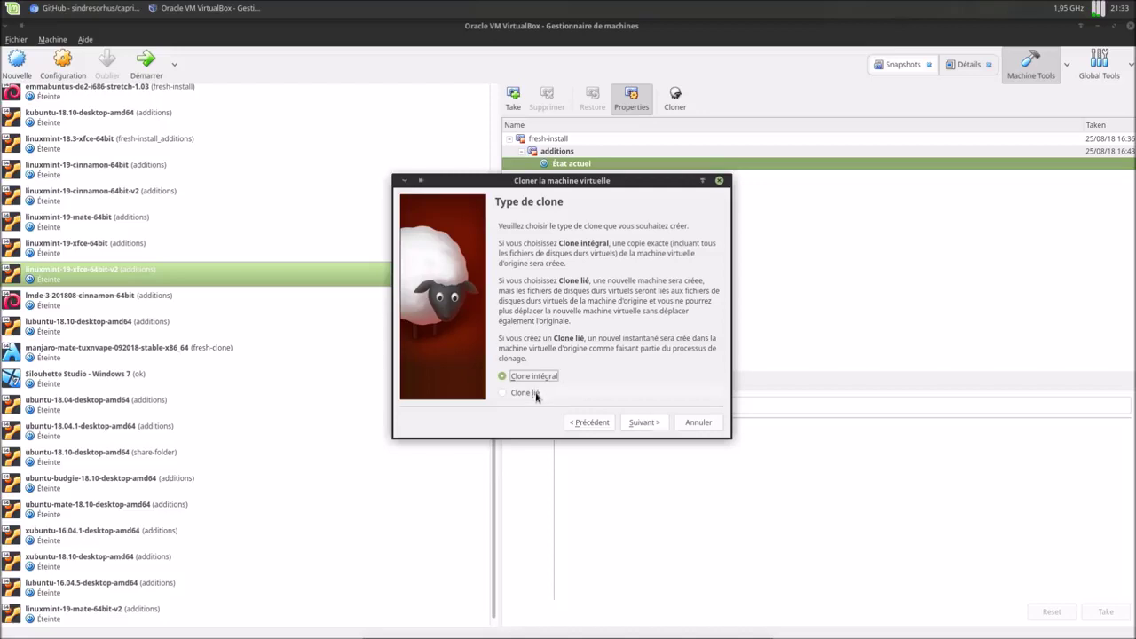
{"action": "left_click", "coordinate": [667, 425]}
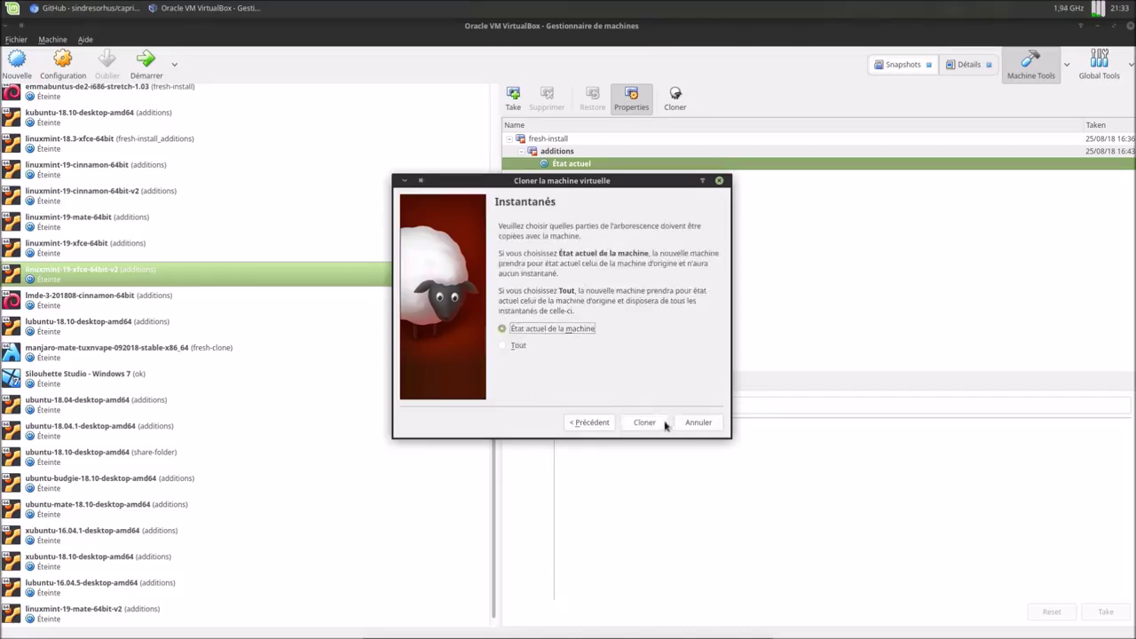
{"action": "left_click", "coordinate": [665, 424]}
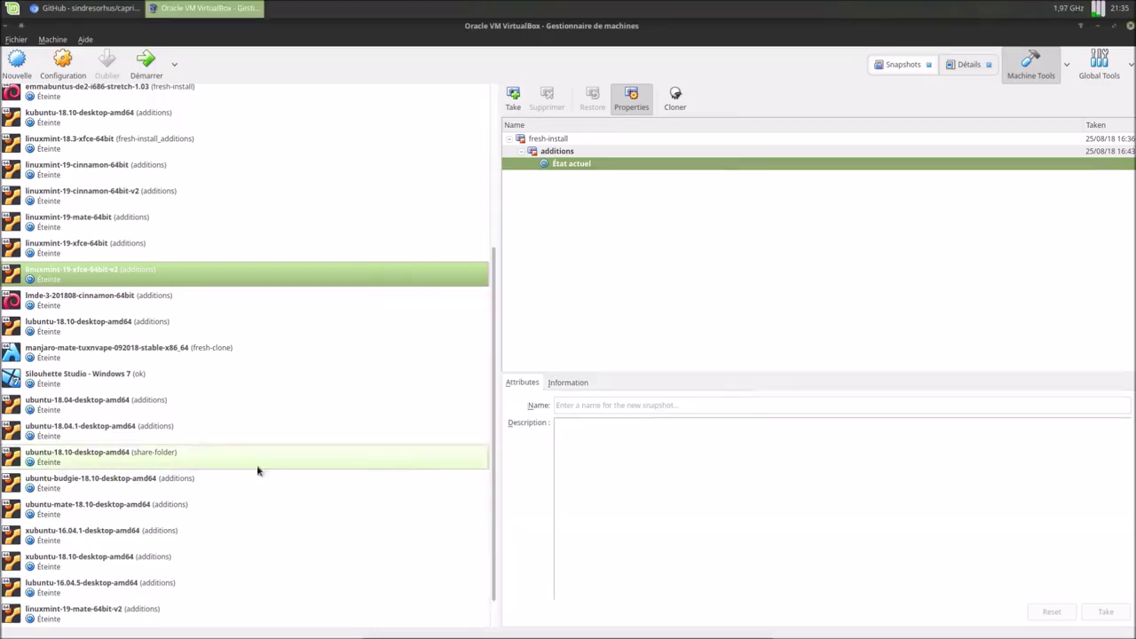
Move the new clone into the Clone group and start it.
{"action": "scroll", "coordinate": [167, 436], "scroll_direction": "down", "scroll_amount": 1}
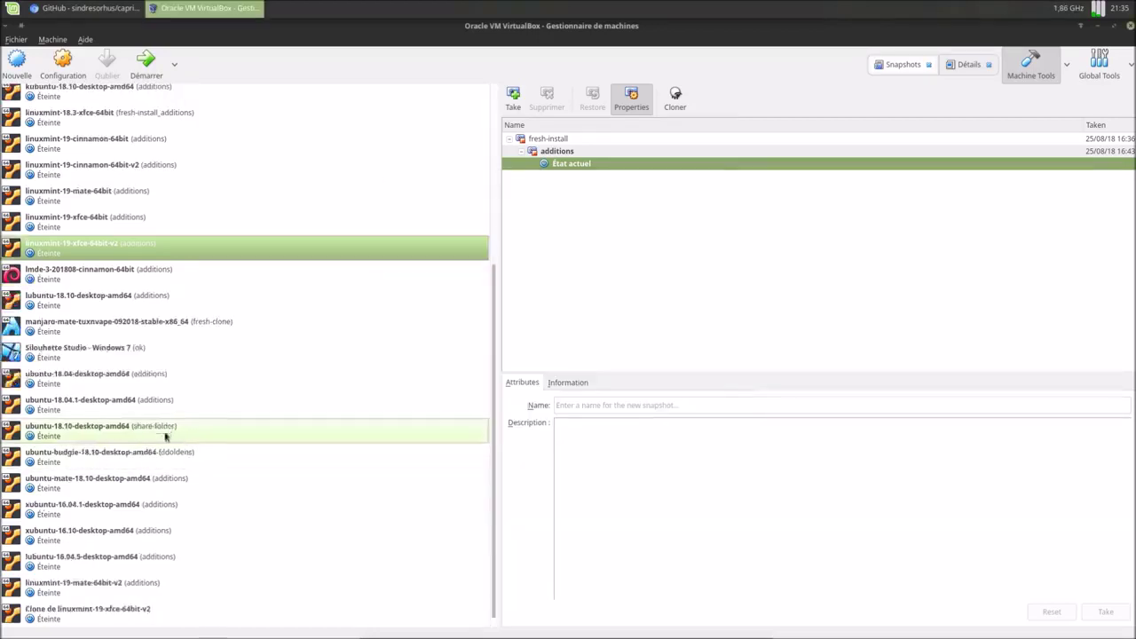
{"action": "left_click", "coordinate": [51, 620]}
{"action": "mouse_move", "coordinate": [52, 622]}
{"action": "left_mouse_down"}
{"action": "mouse_move", "coordinate": [219, 231]}
{"action": "mouse_move", "coordinate": [237, 89]}
{"action": "mouse_move", "coordinate": [184, 184]}
{"action": "mouse_move", "coordinate": [188, 260]}
{"action": "left_mouse_up"}
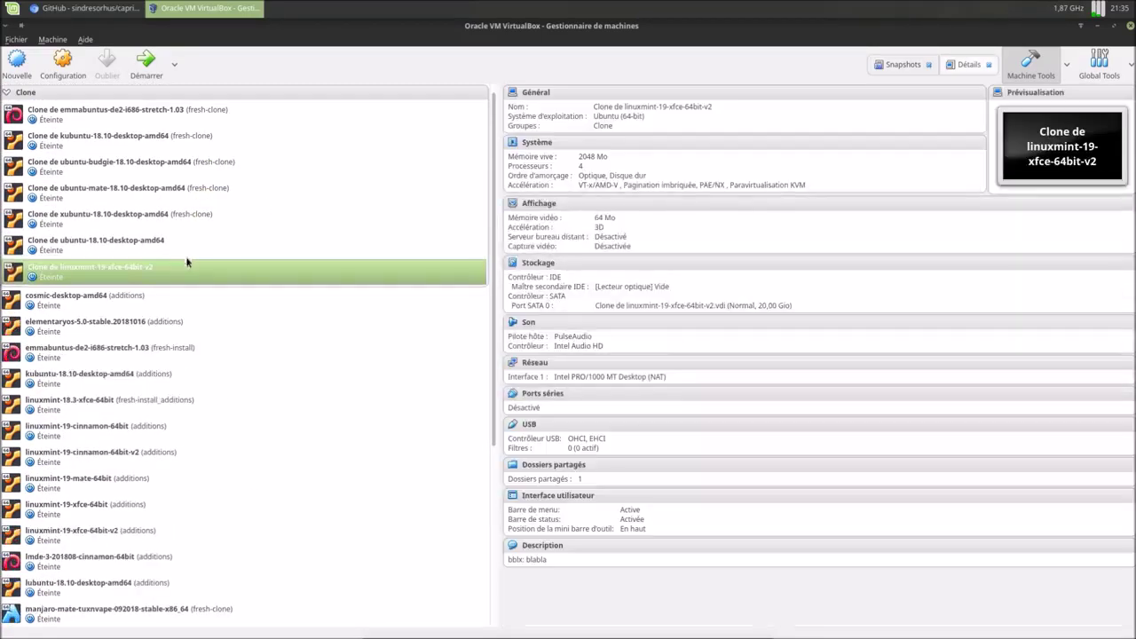
{"action": "left_click", "coordinate": [147, 71]}
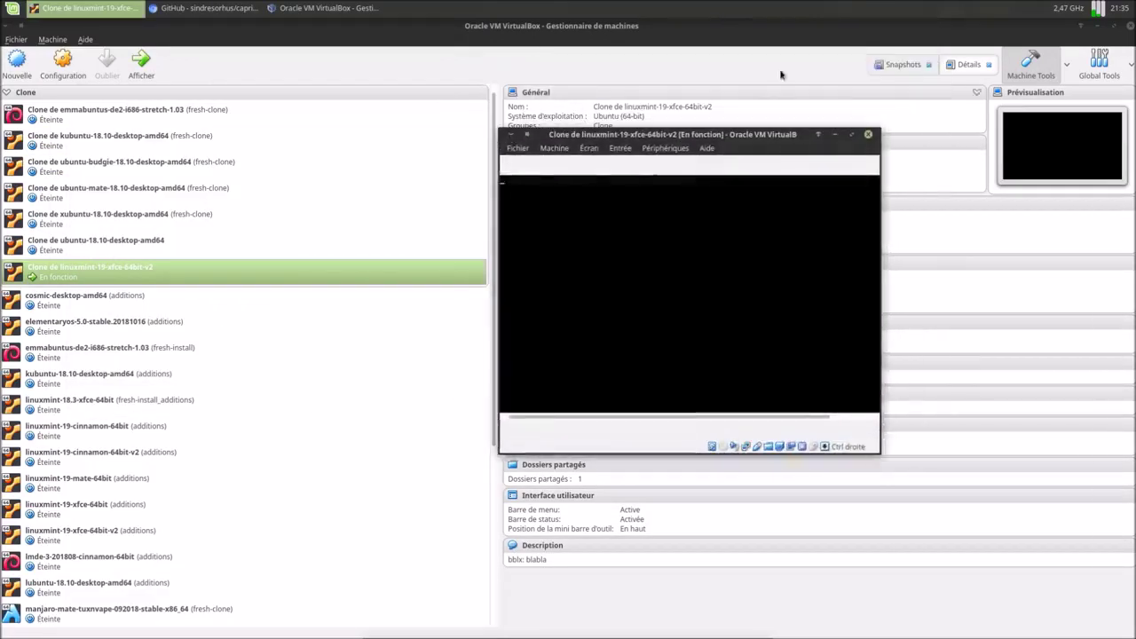
Close the VirtualBox manager, maximize the VM window and log in with the account password.
{"action": "left_click", "coordinate": [1130, 28]}
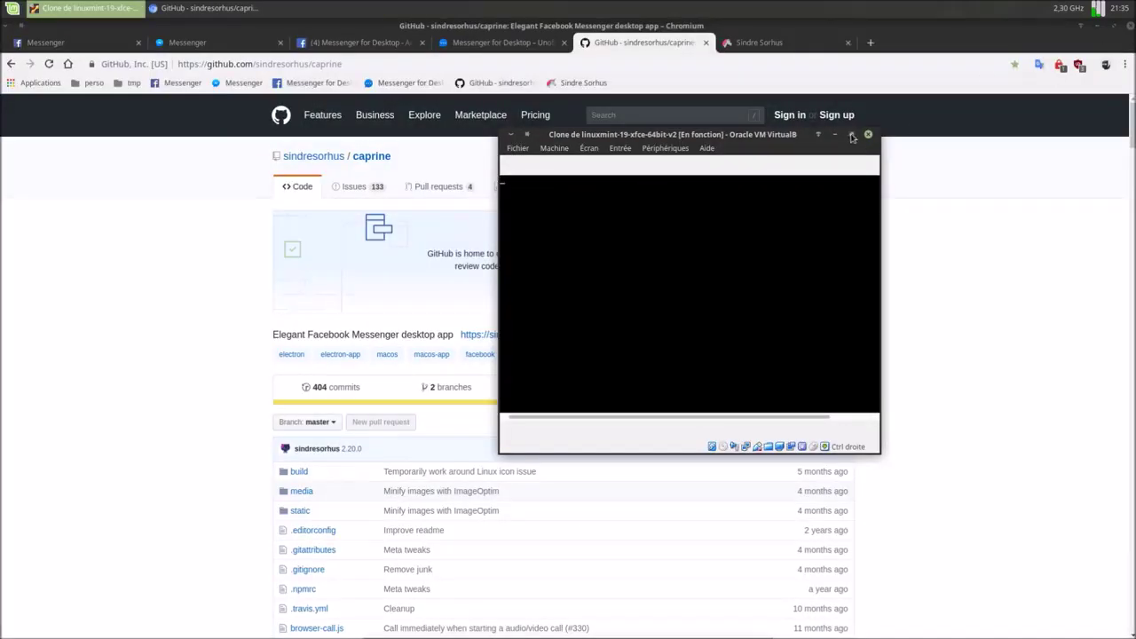
{"action": "left_click", "coordinate": [852, 134]}
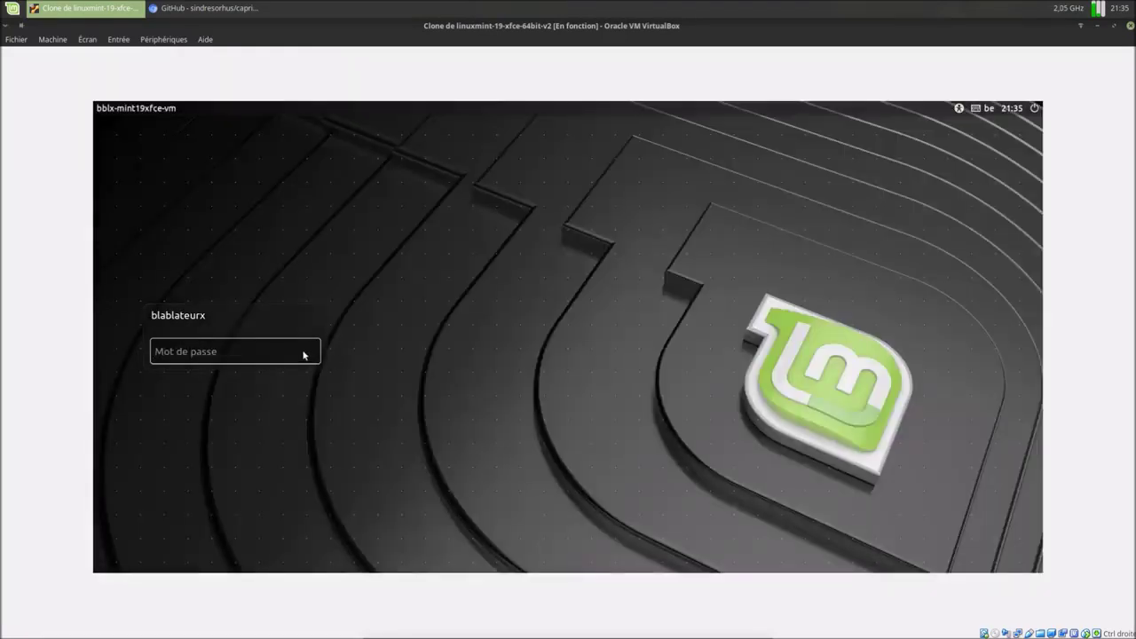
{"action": "type", "text": "•"}
{"action": "left_click", "coordinate": [306, 352]}
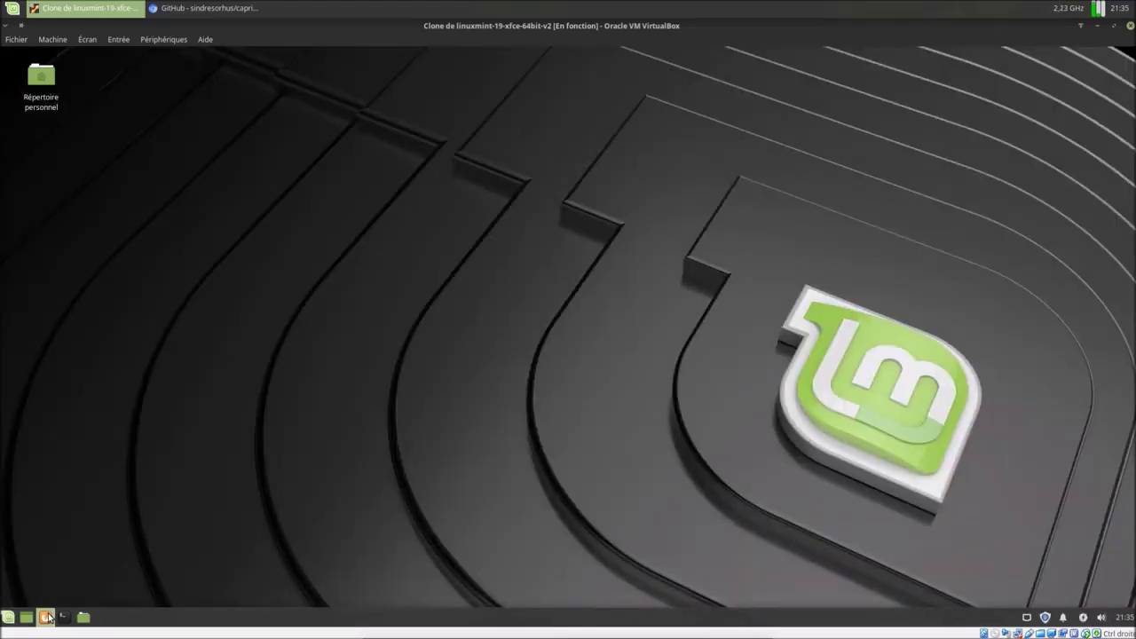
Launch Firefox in the guest and load the pasted Caprine GitHub address.
{"action": "left_click", "coordinate": [47, 616]}
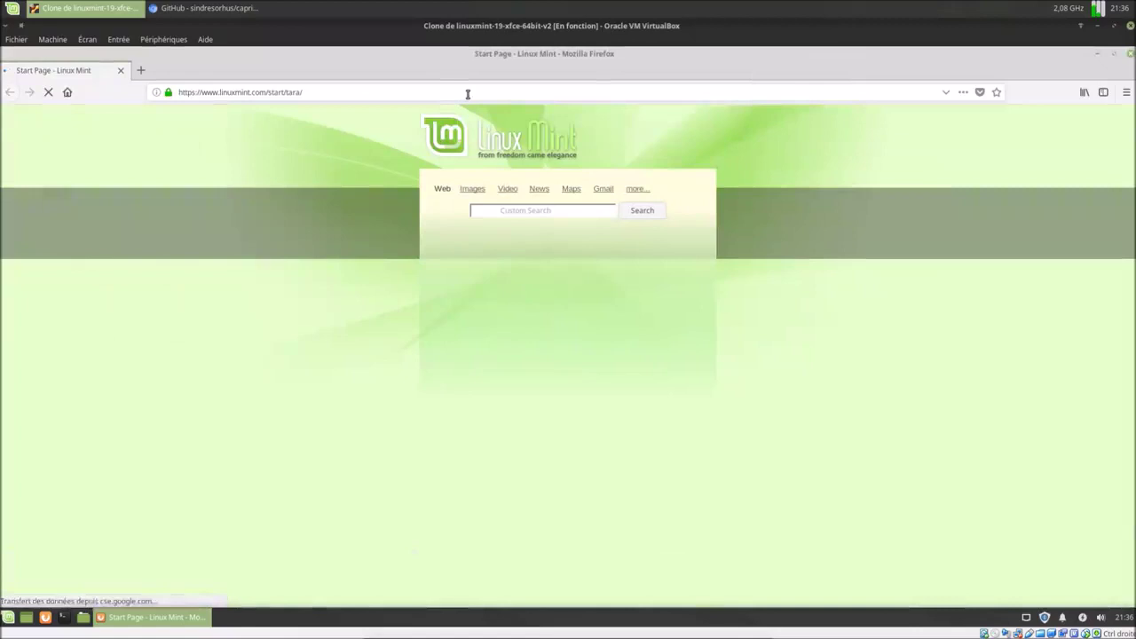
{"action": "left_click", "coordinate": [468, 94]}
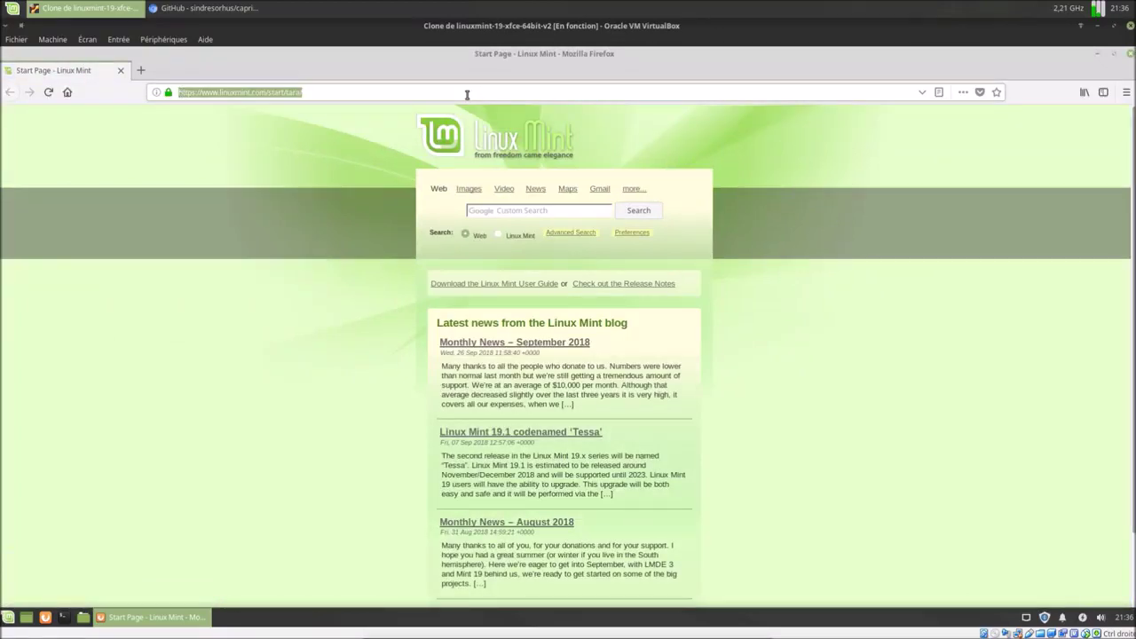
{"action": "type", "text": "https://github.com/sindresorhus/caprine"}
{"action": "key", "text": "Return"}
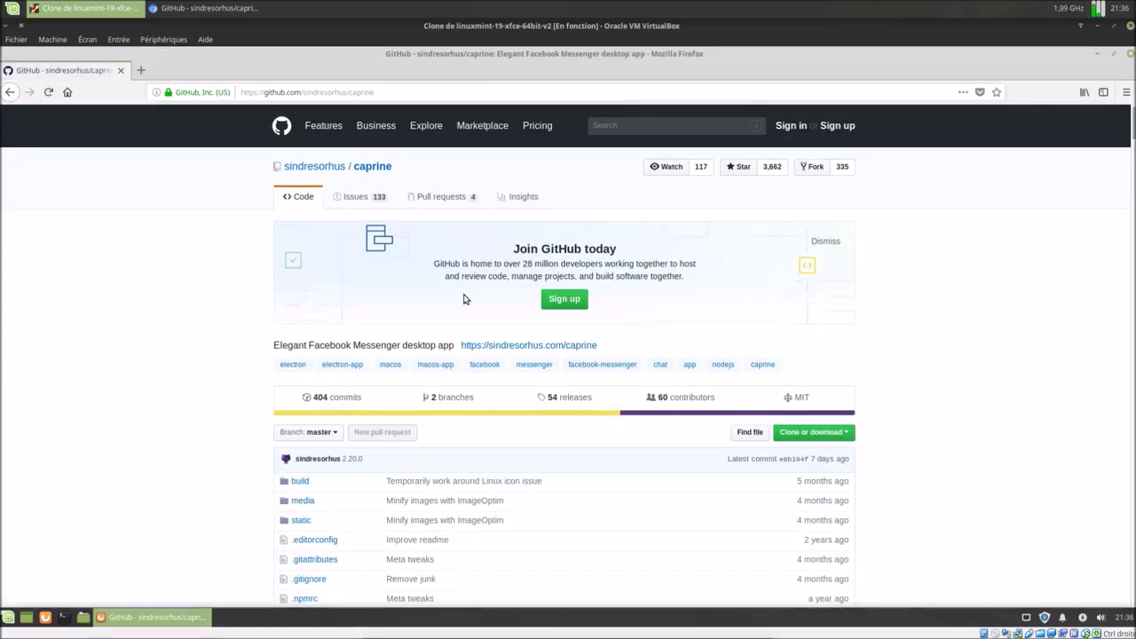
Download caprine_2.20.0_amd64.deb from the releases page and save it to disk.
{"action": "left_click", "coordinate": [554, 397]}
{"action": "scroll", "coordinate": [530, 406], "scroll_direction": "down", "scroll_amount": 4}
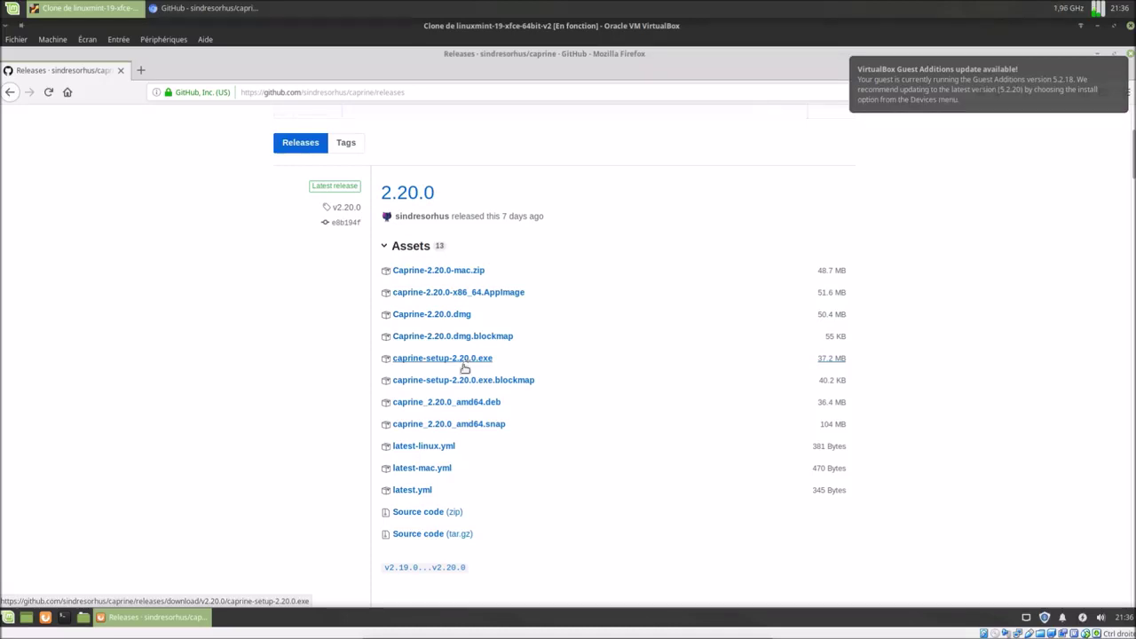
{"action": "left_click", "coordinate": [474, 404]}
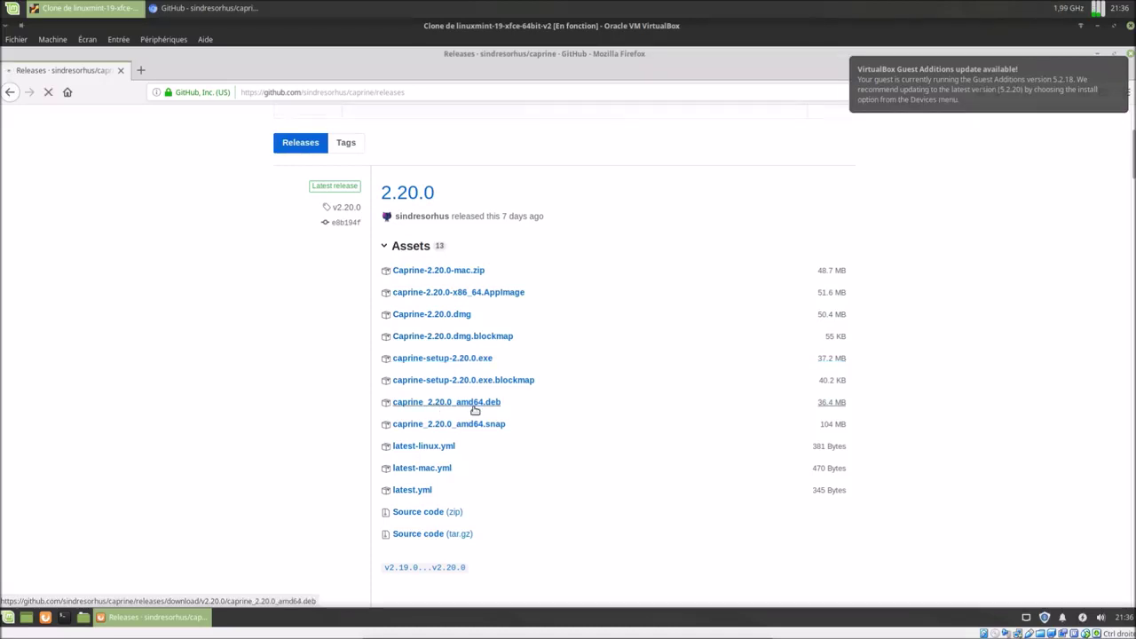
{"action": "left_click", "coordinate": [628, 371]}
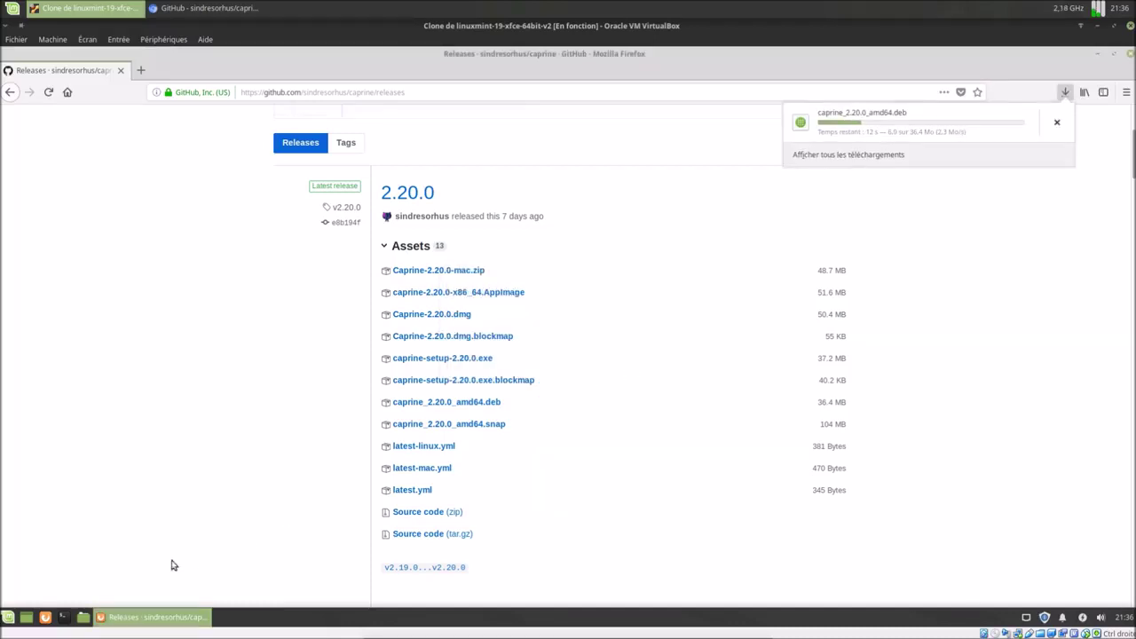
{"action": "left_click", "coordinate": [6, 619]}
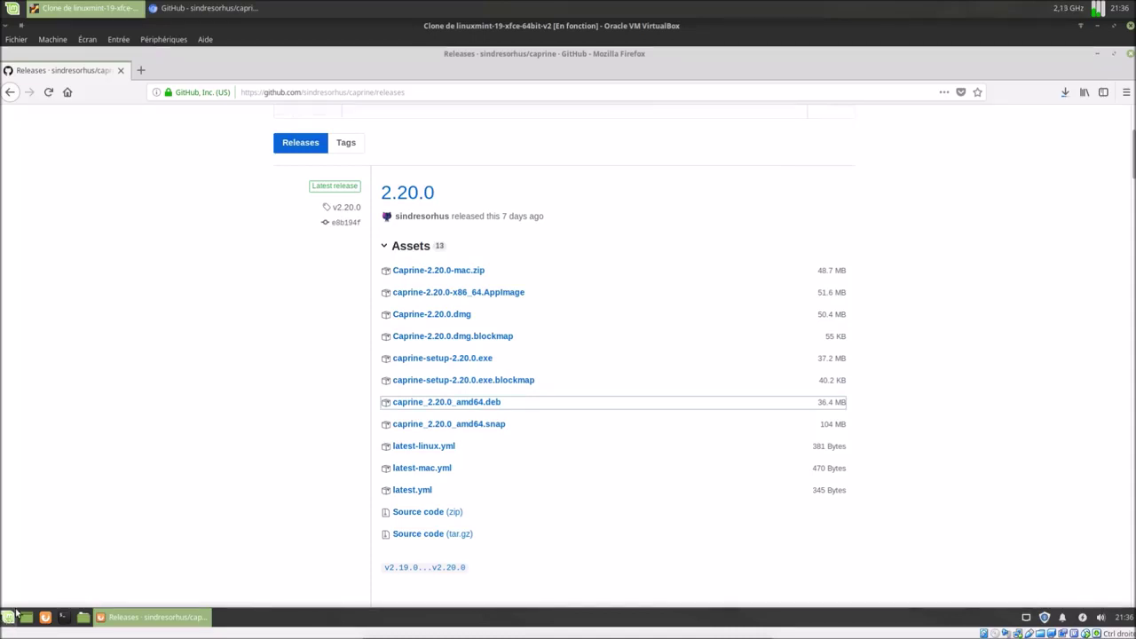
Launch Gestionnaire de logiciels and search 'gdeb' to check Gdebi is already installed.
{"action": "left_click", "coordinate": [6, 619]}
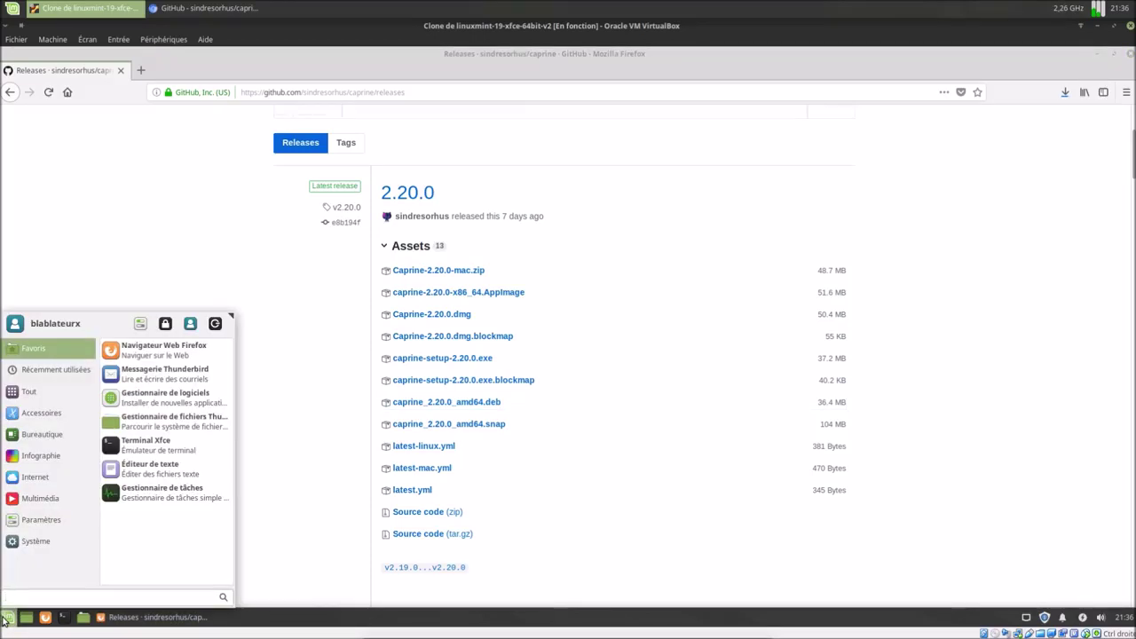
{"action": "type", "text": "lo"}
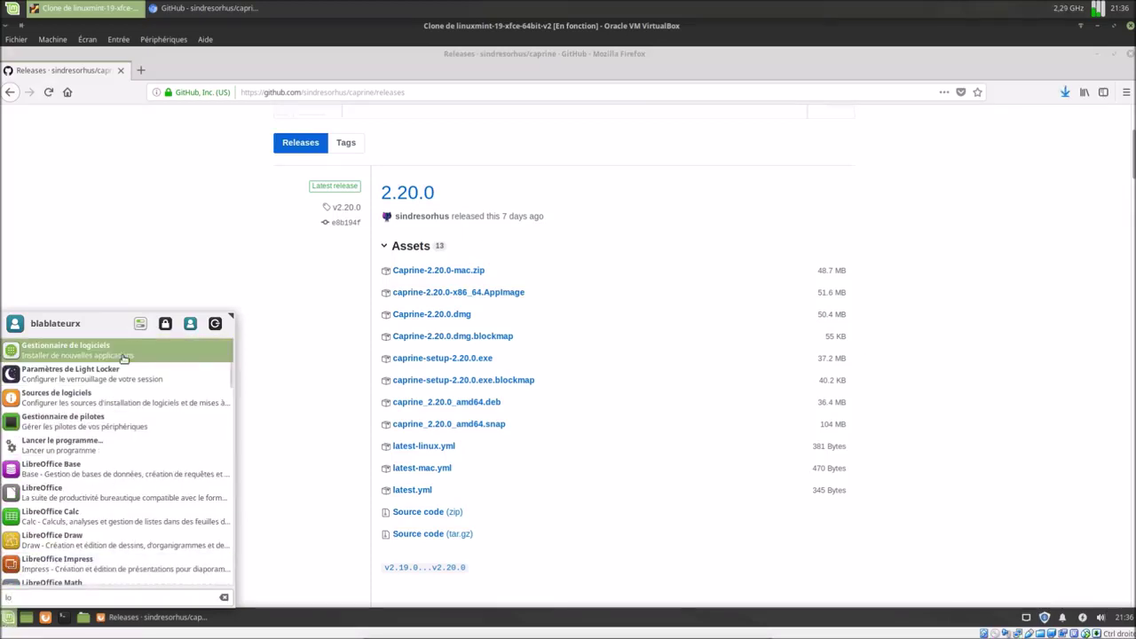
{"action": "left_click", "coordinate": [123, 358]}
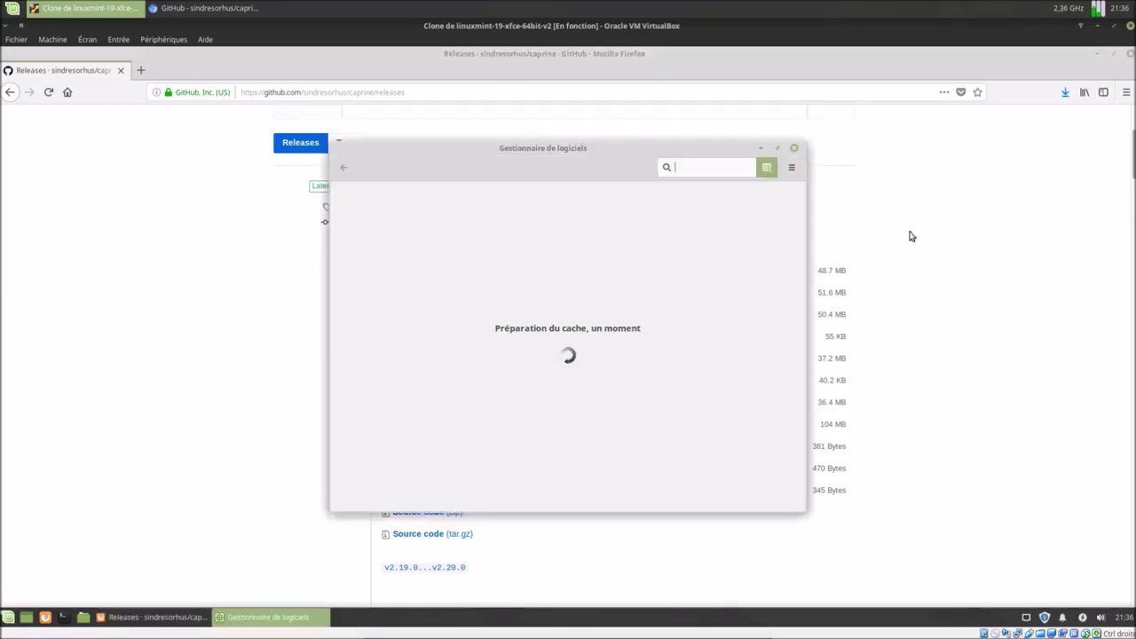
{"action": "left_click", "coordinate": [9, 616]}
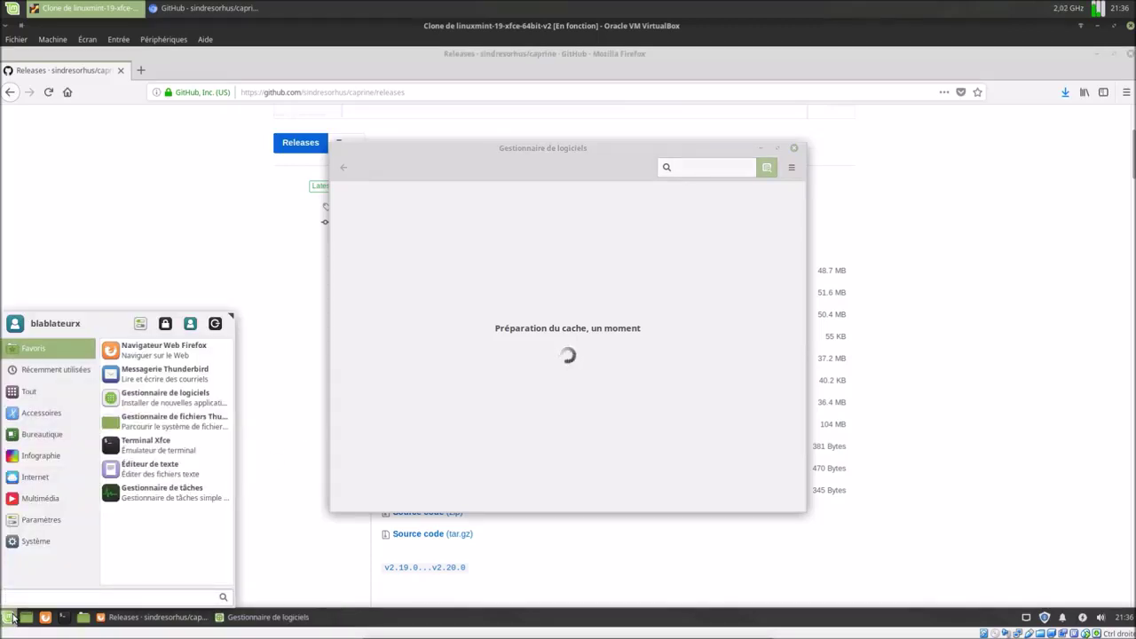
{"action": "type", "text": "gde"}
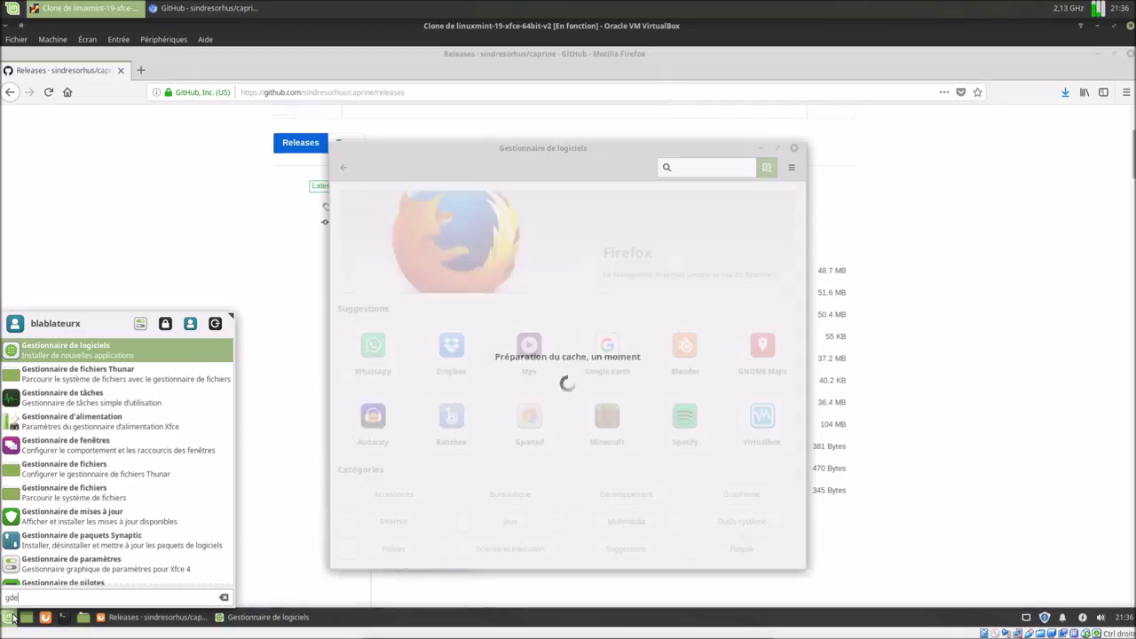
{"action": "left_click", "coordinate": [697, 166]}
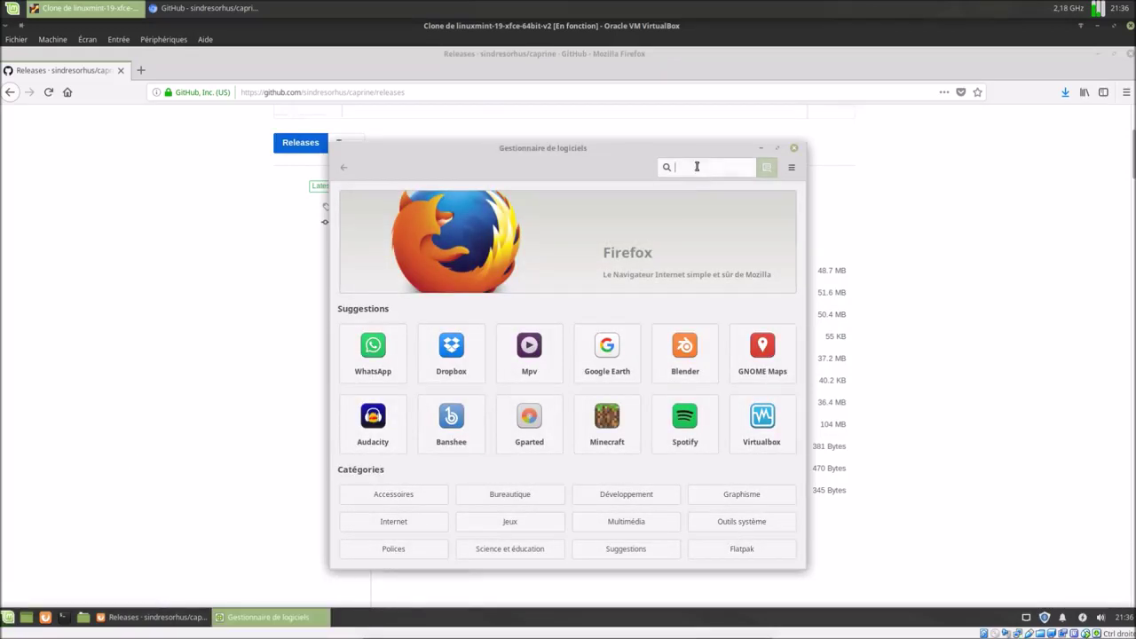
{"action": "type", "text": "gdebi"}
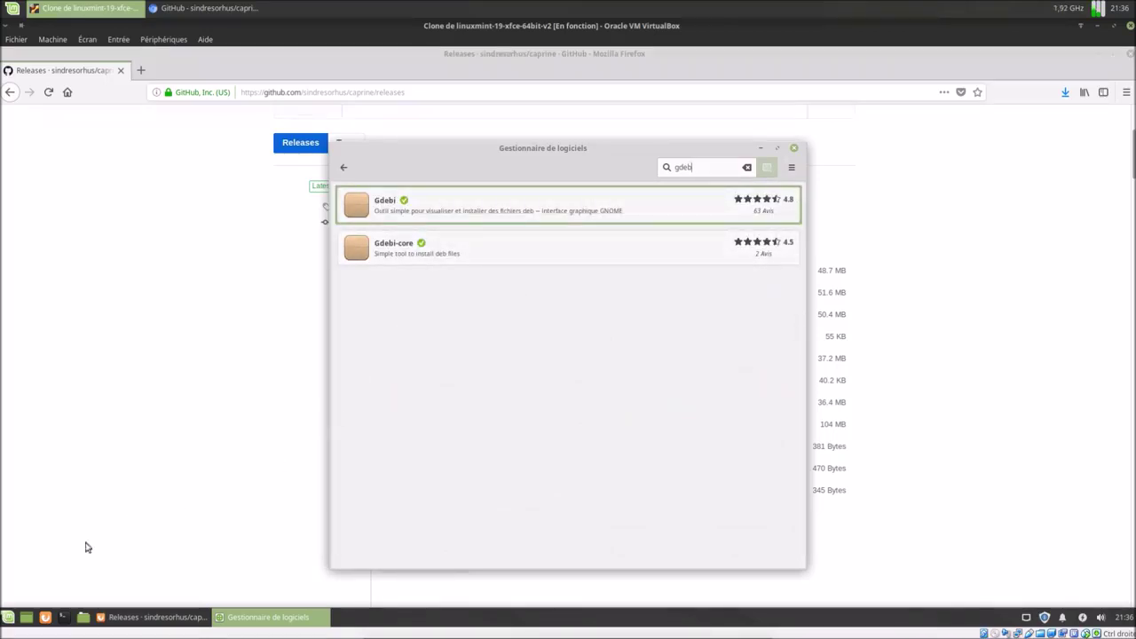
Close the software manager and Firefox to clear the desktop.
{"action": "left_click", "coordinate": [7, 617]}
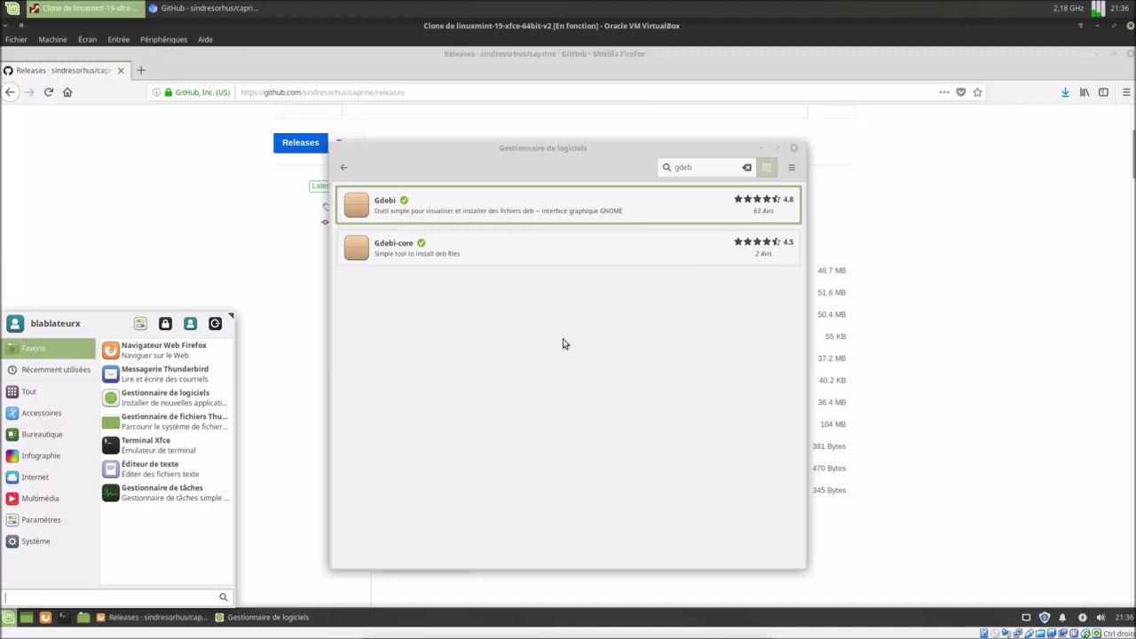
{"action": "left_click", "coordinate": [796, 151]}
{"action": "left_click", "coordinate": [797, 150]}
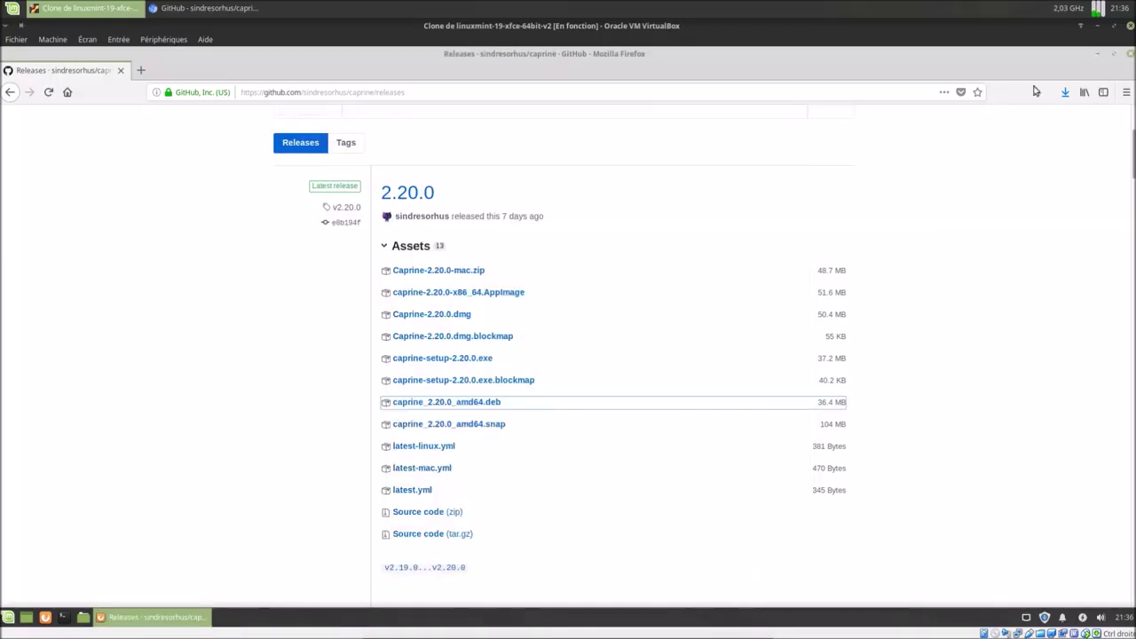
{"action": "left_click", "coordinate": [1130, 54]}
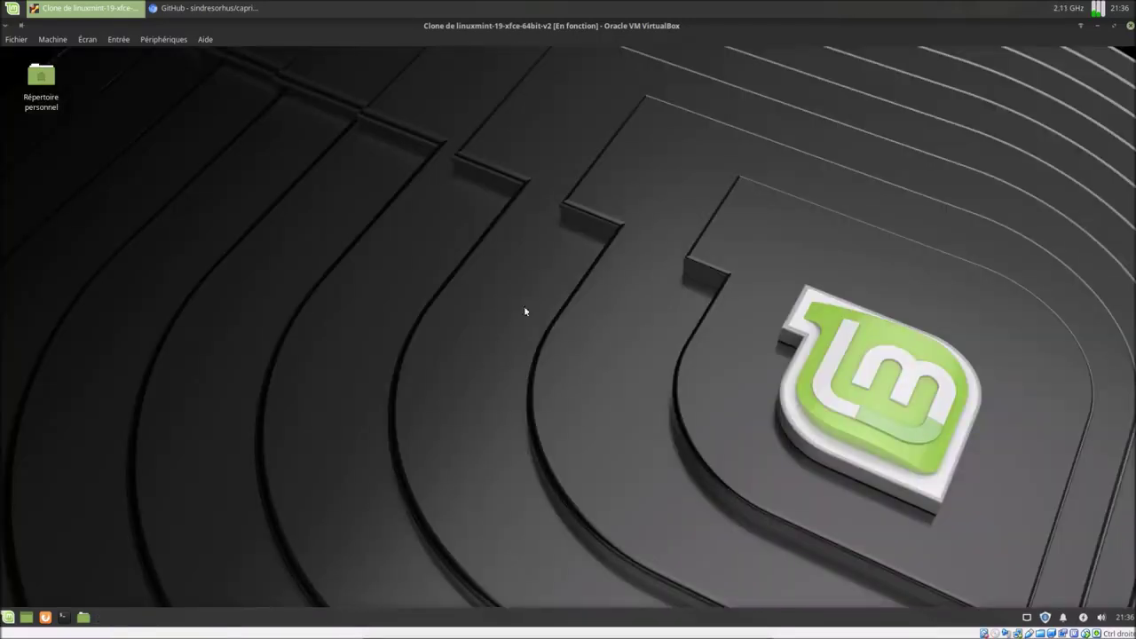
Open caprine_2.20.0_amd64.deb from Téléchargements with Ouvrir avec GDebi.
{"action": "left_click", "coordinate": [82, 617]}
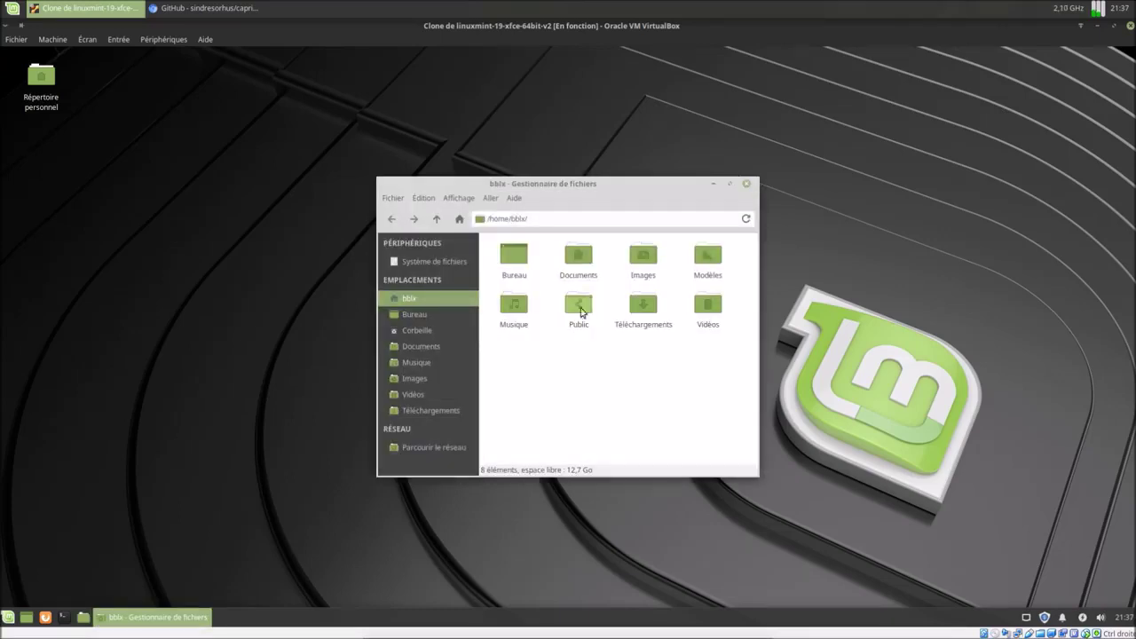
{"action": "double_click", "coordinate": [643, 305]}
{"action": "right_click", "coordinate": [518, 257]}
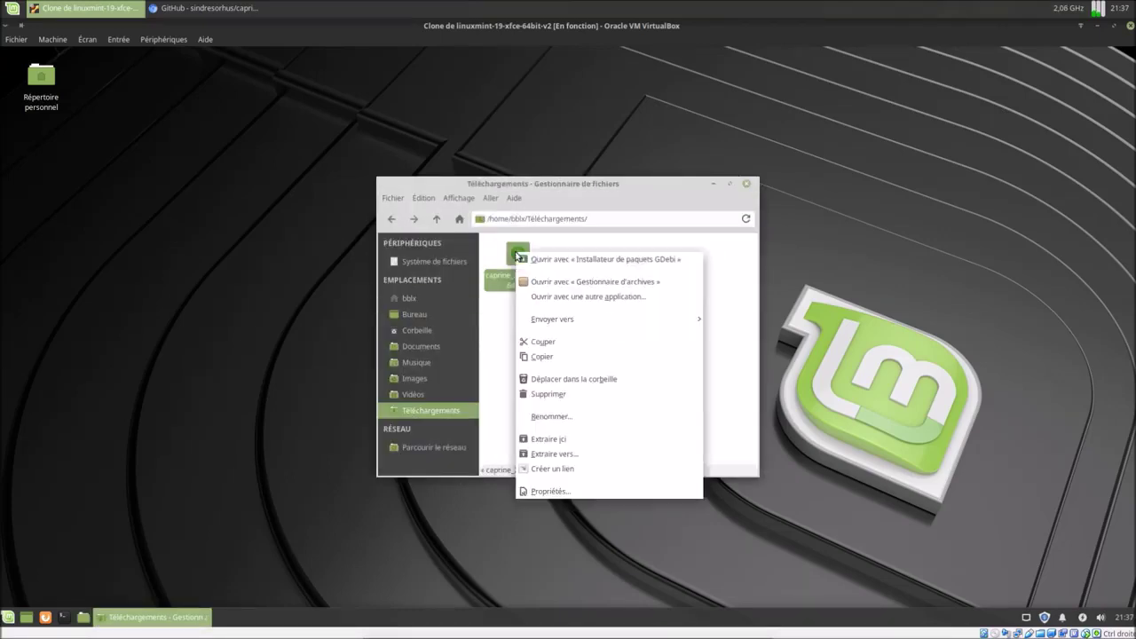
{"action": "left_click", "coordinate": [561, 260]}
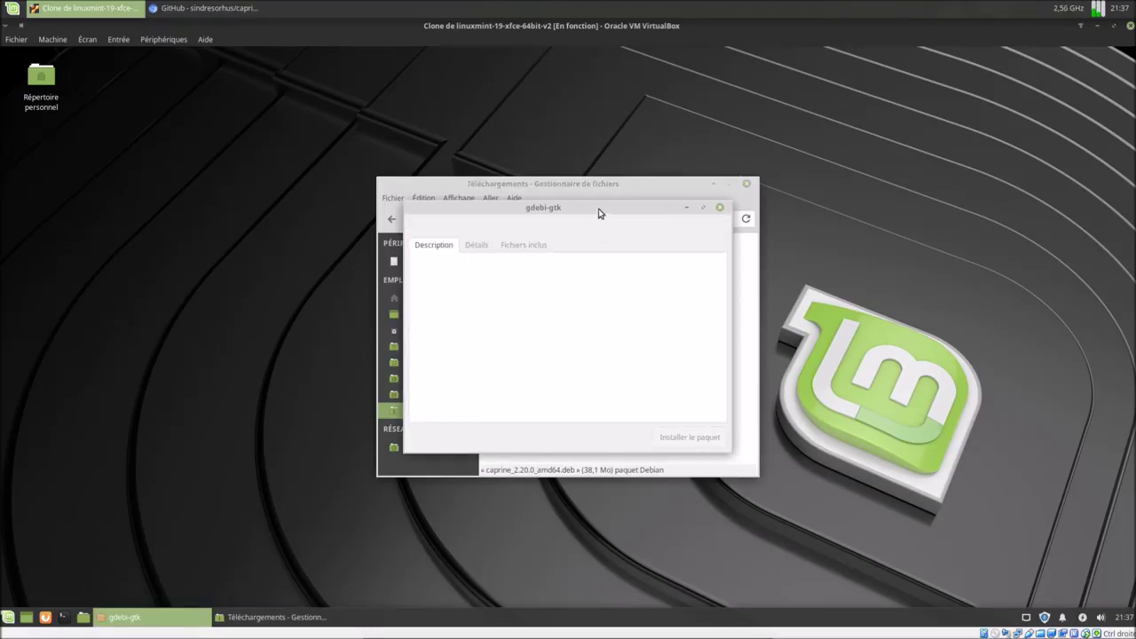
Place the installer and file manager side by side and start installing the package.
{"action": "left_click_drag", "start_coordinate": [589, 210], "coordinate": [305, 220]}
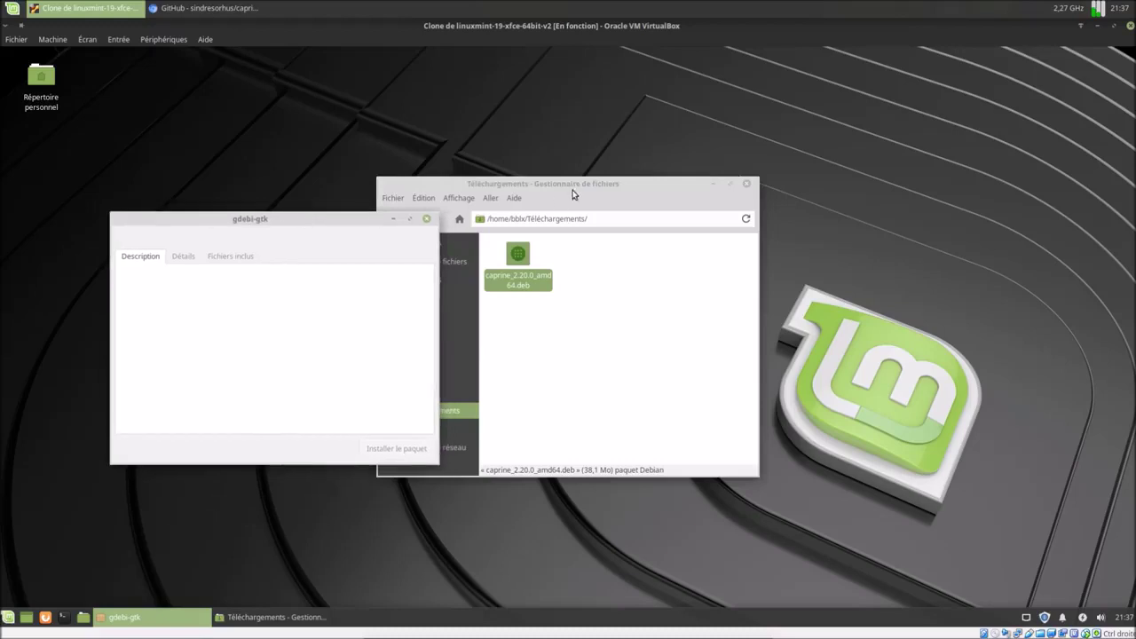
{"action": "left_click_drag", "start_coordinate": [574, 190], "coordinate": [746, 204]}
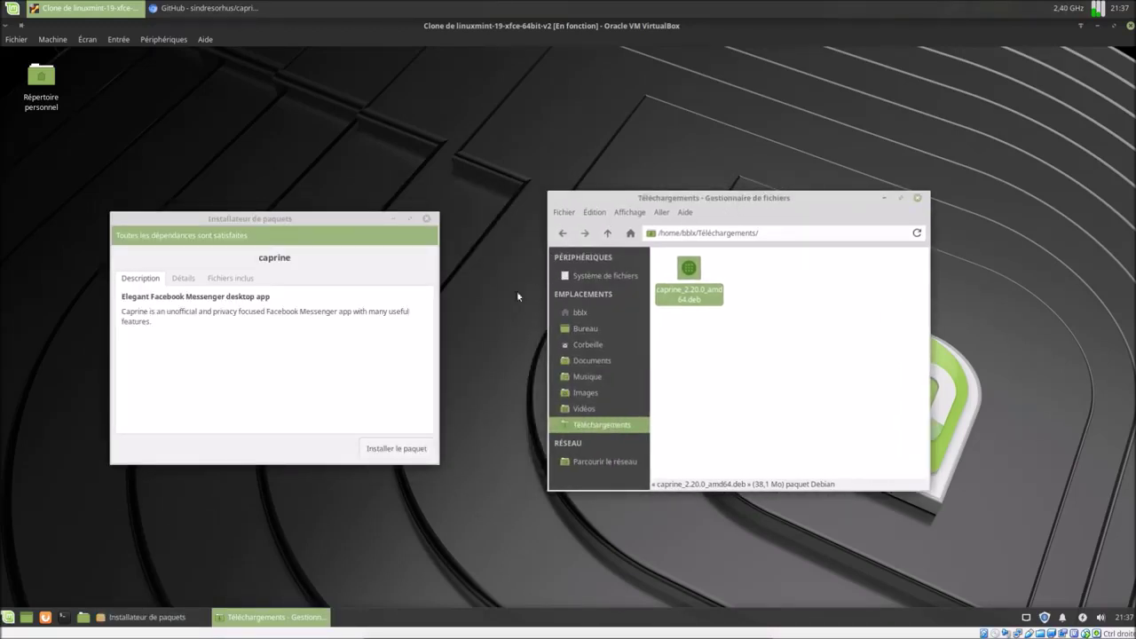
{"action": "left_click", "coordinate": [418, 451]}
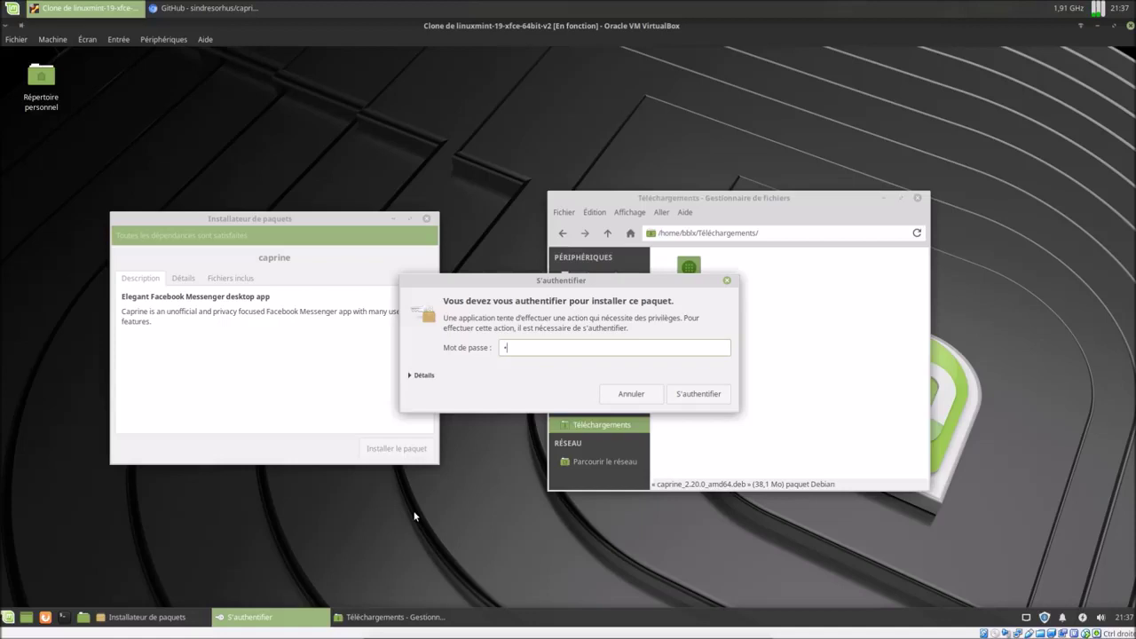
Authorise the caprine install with the password, move the .deb to the trash, and close both windows.
{"action": "type", "text": "••••"}
{"action": "key", "text": "Return"}
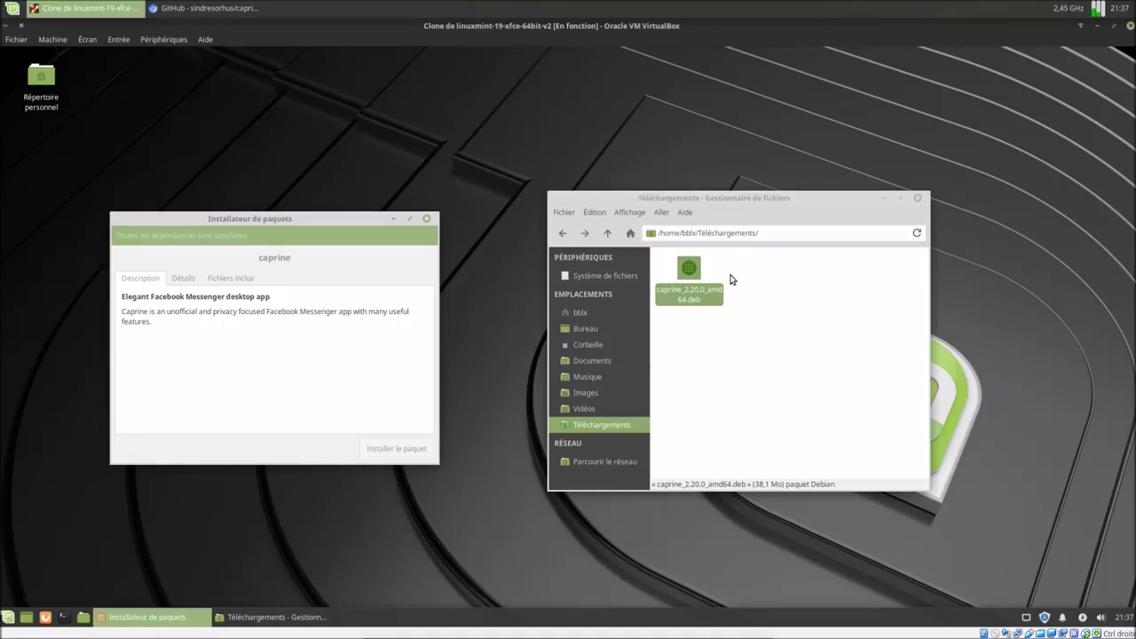
{"action": "right_click", "coordinate": [689, 268]}
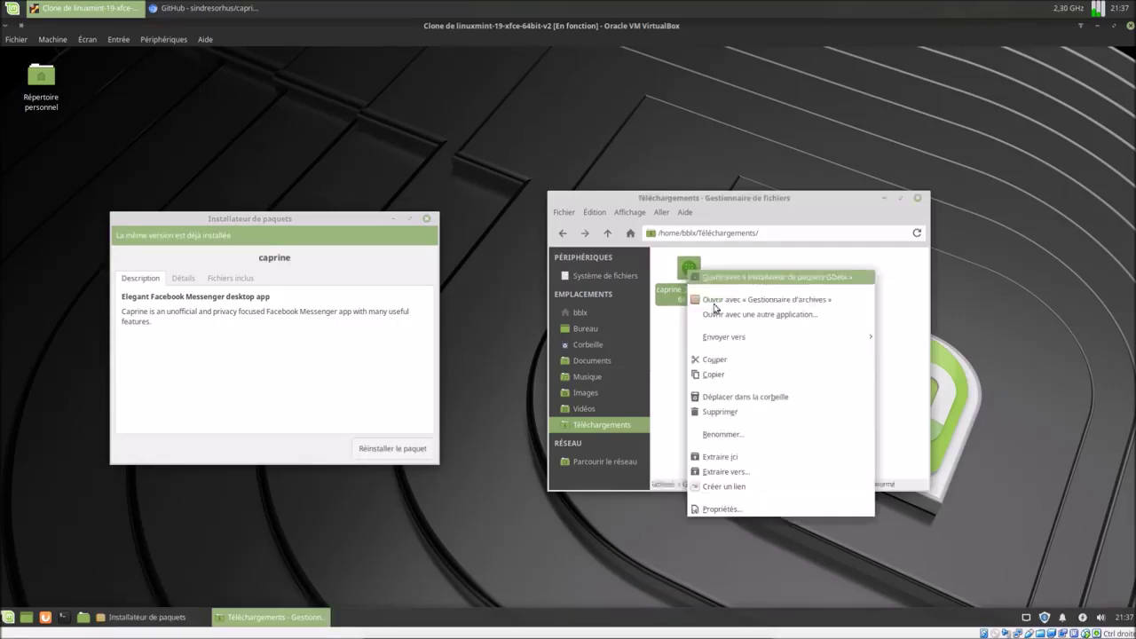
{"action": "left_click", "coordinate": [752, 398]}
{"action": "left_click", "coordinate": [918, 198]}
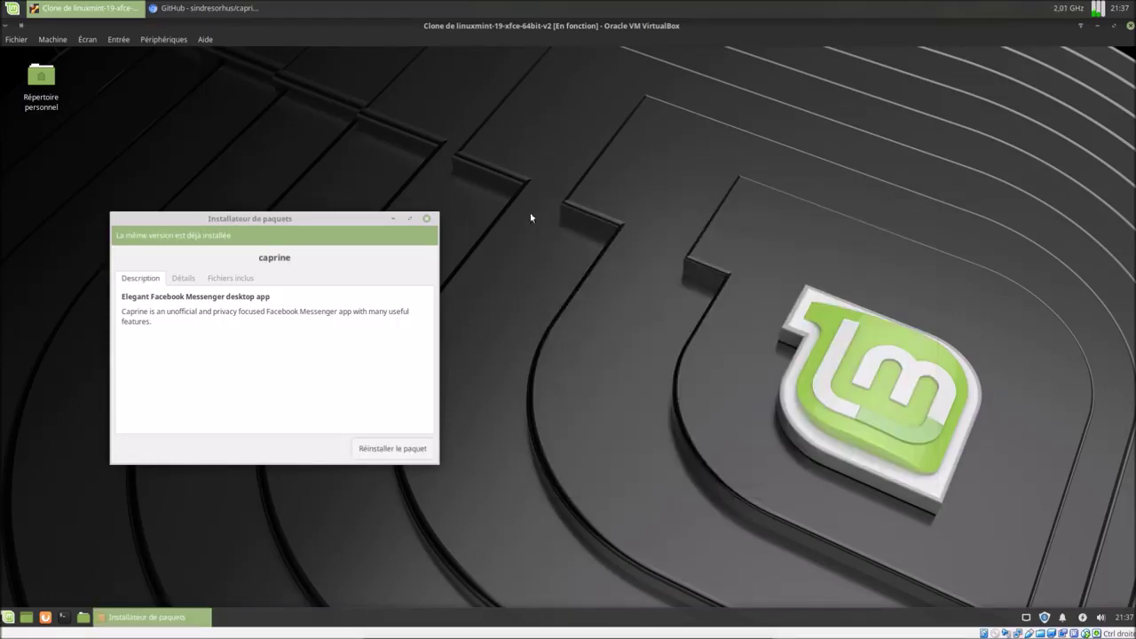
{"action": "left_click", "coordinate": [427, 219]}
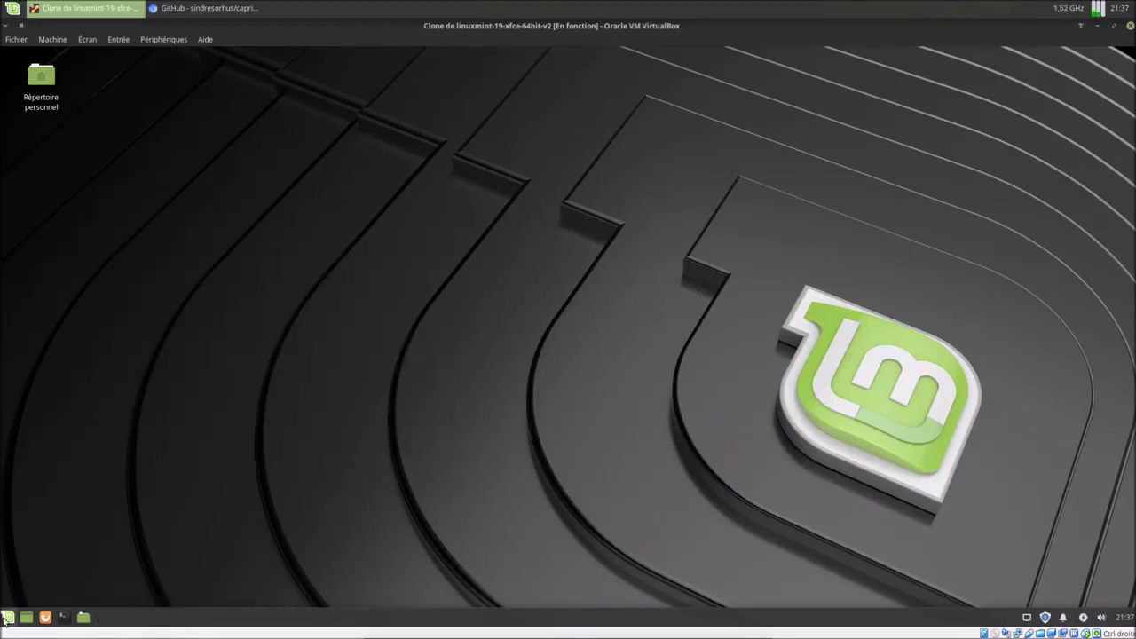
Launch Caprine by searching 'ca' in the applications menu.
{"action": "left_click", "coordinate": [7, 617]}
{"action": "type", "text": "ca"}
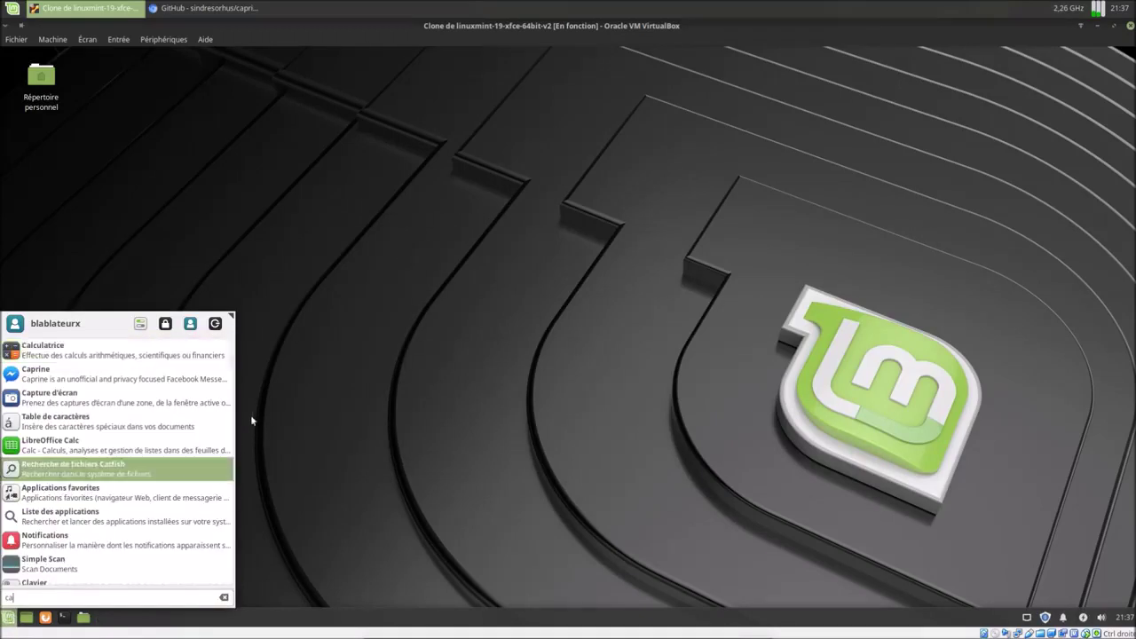
{"action": "left_click", "coordinate": [179, 380]}
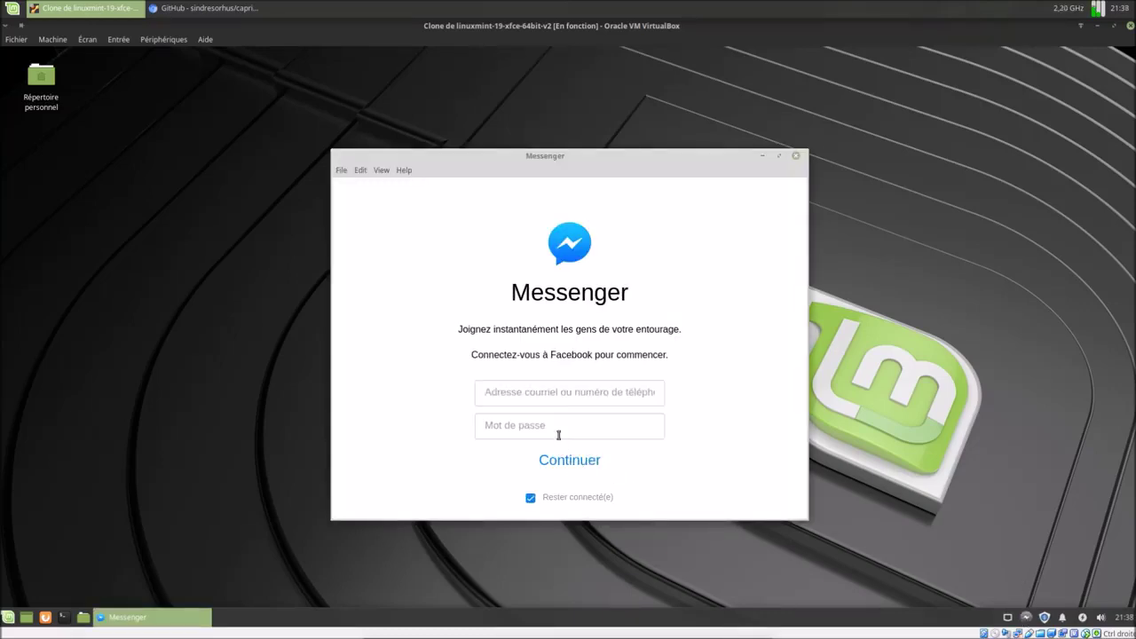
Enter the account e-mail and password in Messenger's login form and submit it.
{"action": "left_click", "coordinate": [563, 393]}
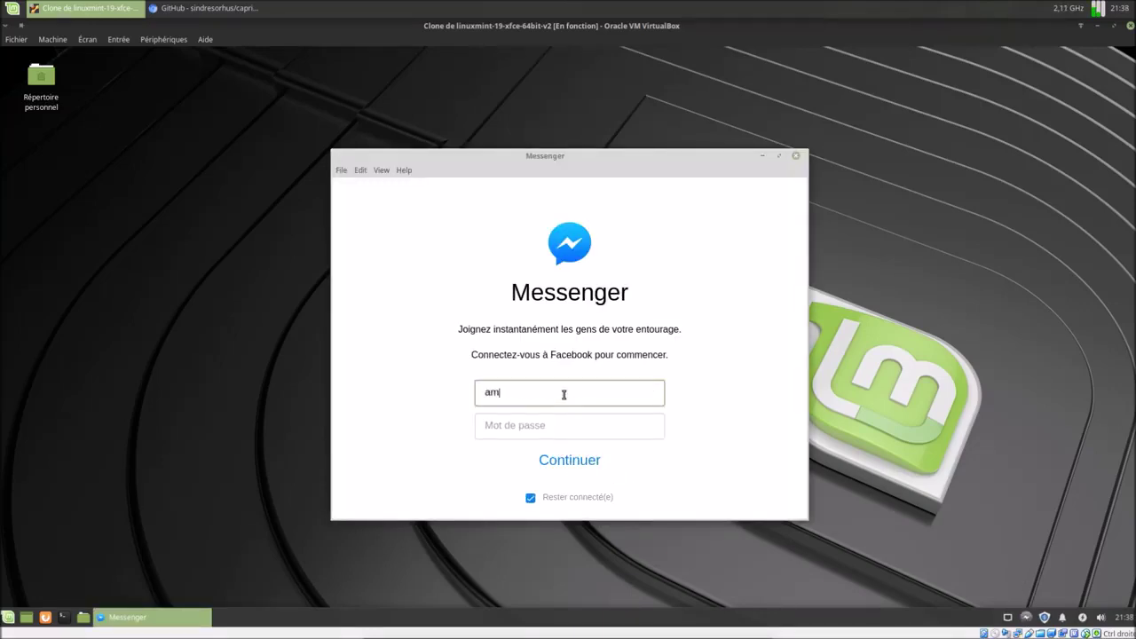
{"action": "key", "text": "Tab"}
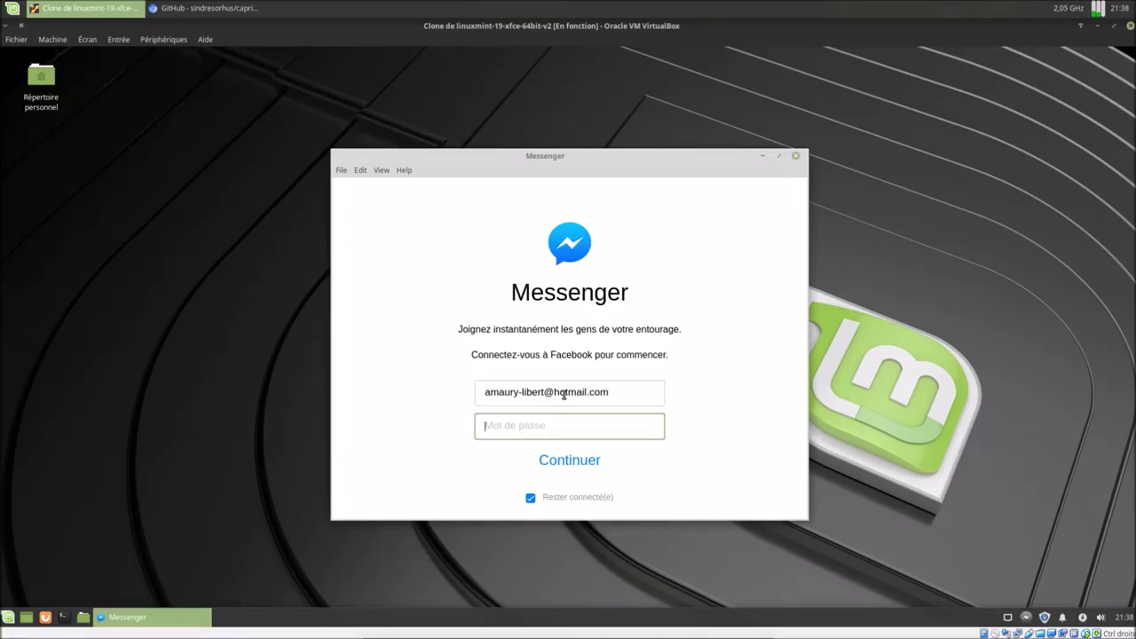
{"action": "type", "text": "•••••••••••••••••••"}
{"action": "left_click", "coordinate": [578, 466]}
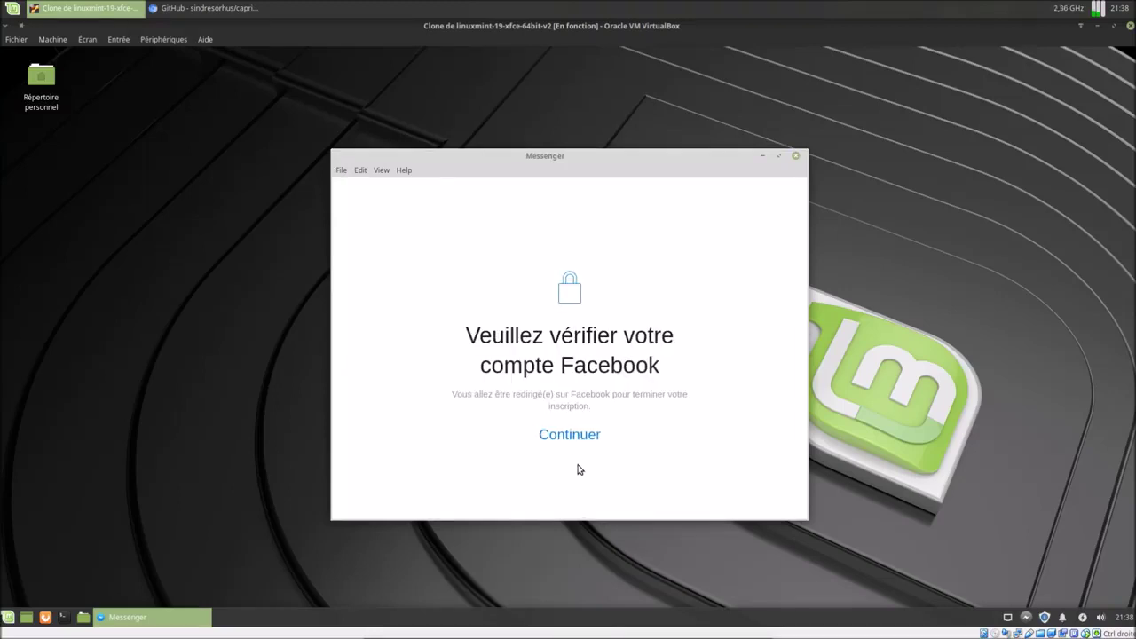
Continue past the login and account verification screens to Facebook's two-factor code page.
{"action": "left_click", "coordinate": [573, 435]}
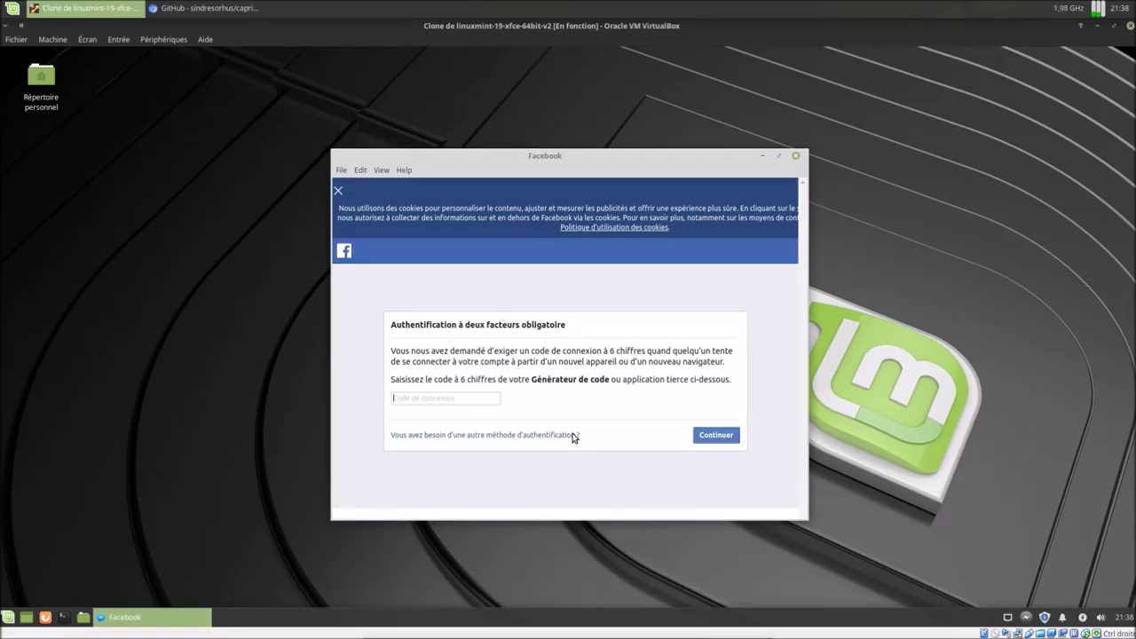
{"action": "left_click", "coordinate": [572, 435]}
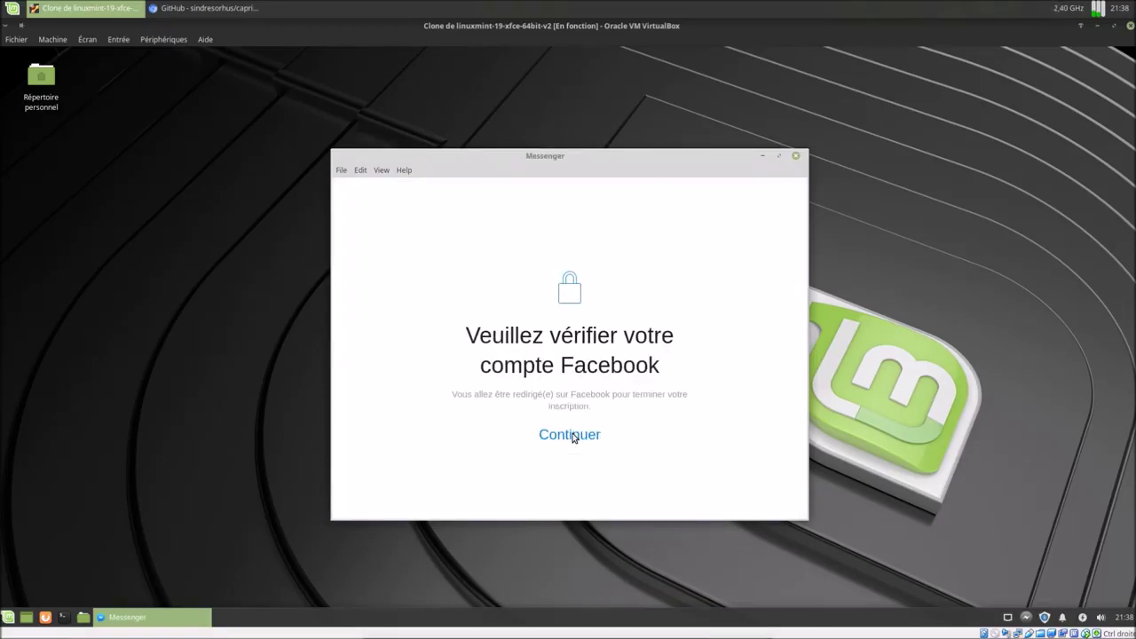
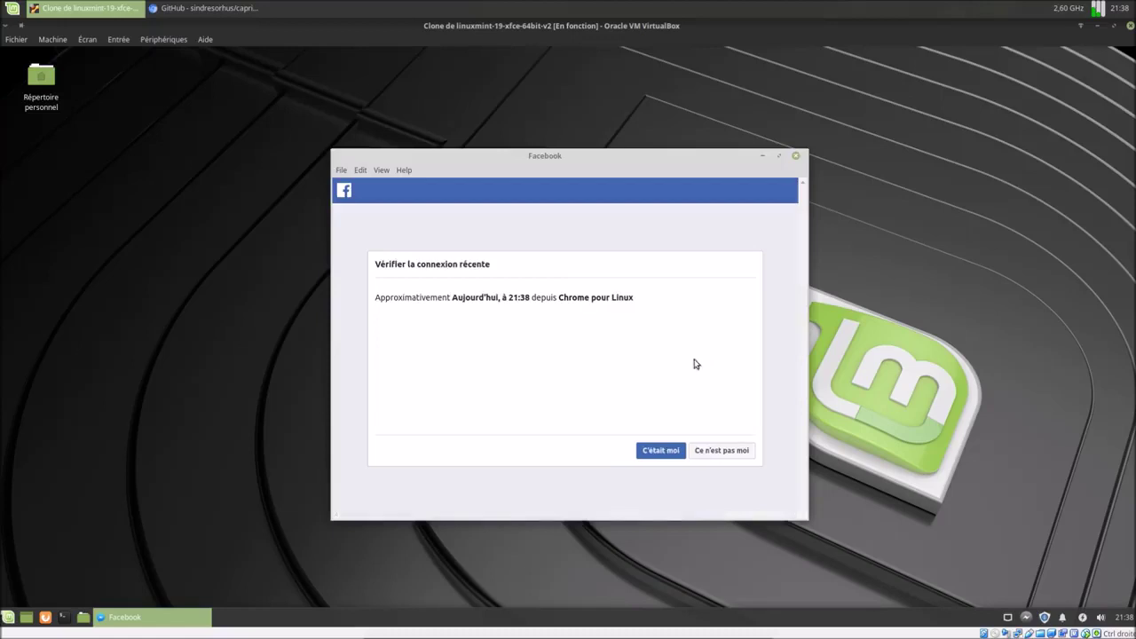
Confirm the login with 'C'était moi', choose 'Ne pas enregistrer', and continue.
{"action": "left_click", "coordinate": [656, 454]}
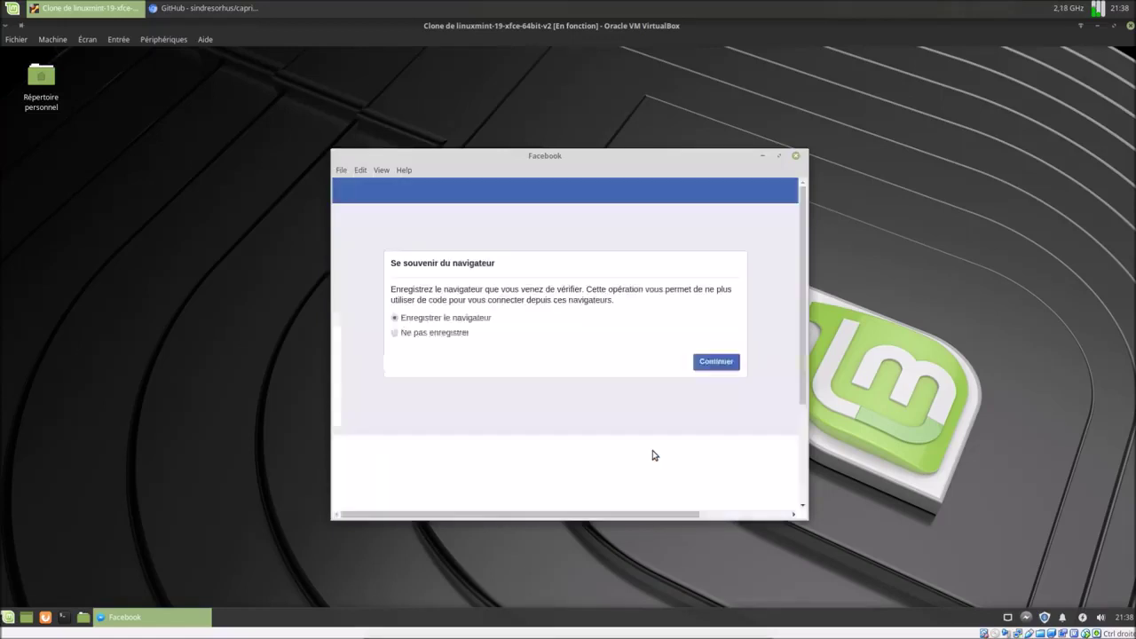
{"action": "left_click", "coordinate": [437, 335]}
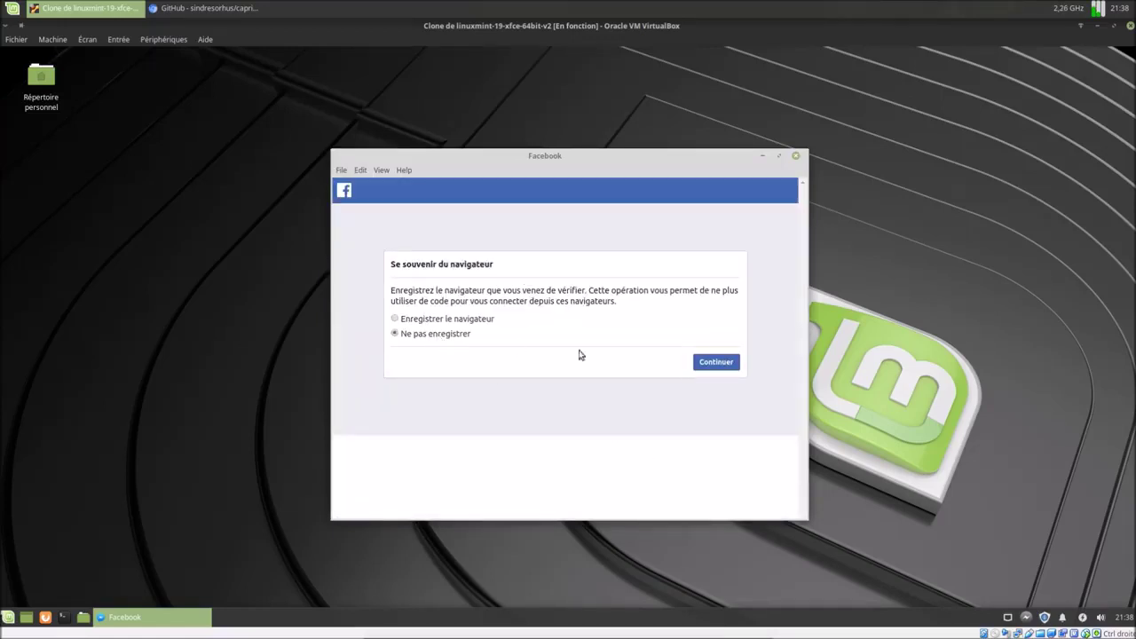
{"action": "left_click", "coordinate": [716, 361]}
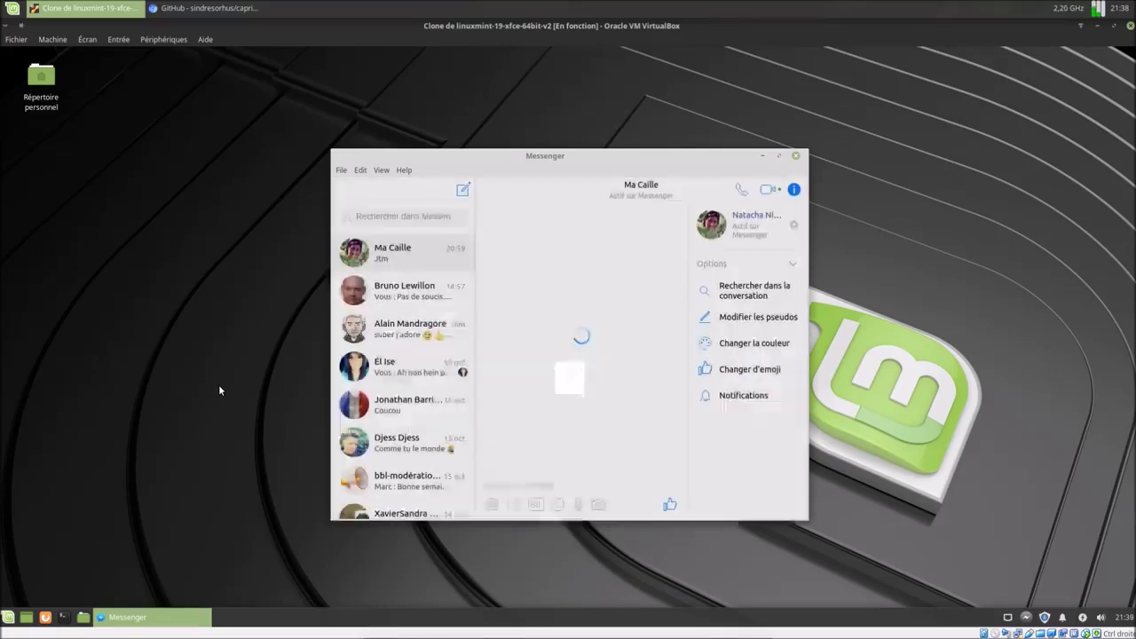
Move the Messenger window up-left, maximize it, and open the tray icon's menu.
{"action": "left_click_drag", "start_coordinate": [630, 160], "coordinate": [588, 137]}
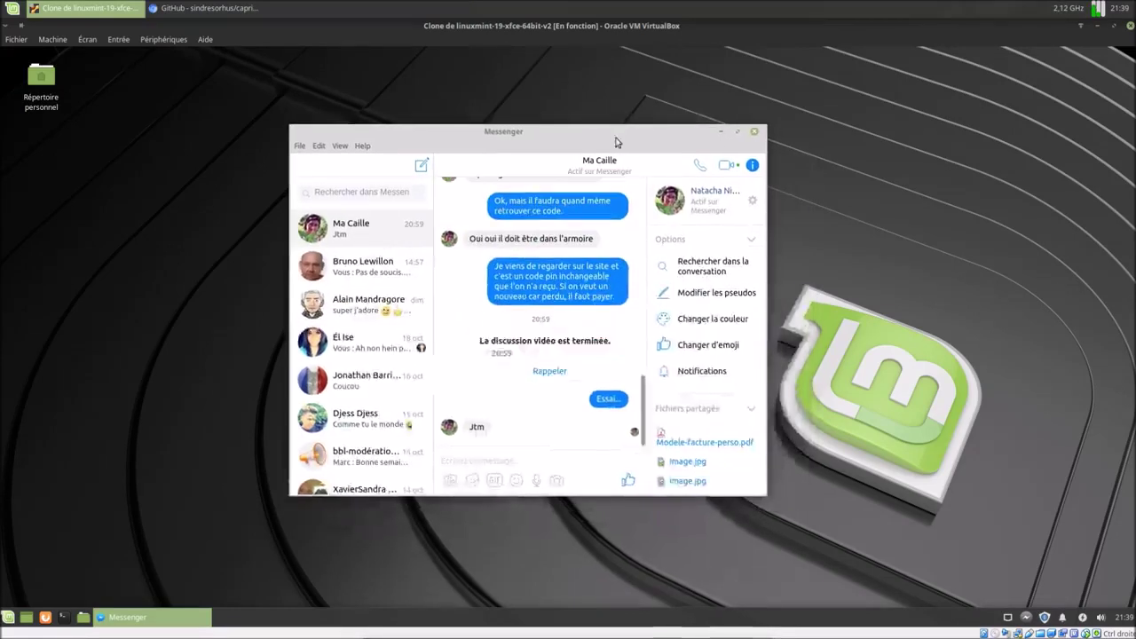
{"action": "left_click", "coordinate": [736, 134]}
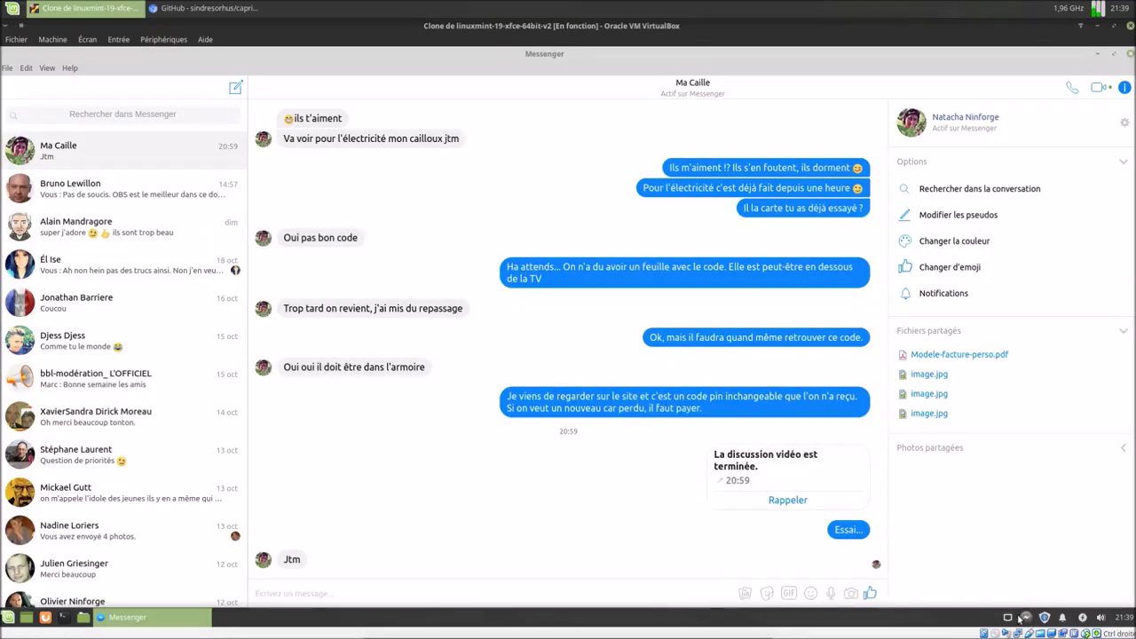
{"action": "right_click", "coordinate": [1026, 617]}
Browse the File, Edit, View and Help menus, then reopen the File menu.
{"action": "left_click", "coordinate": [20, 71]}
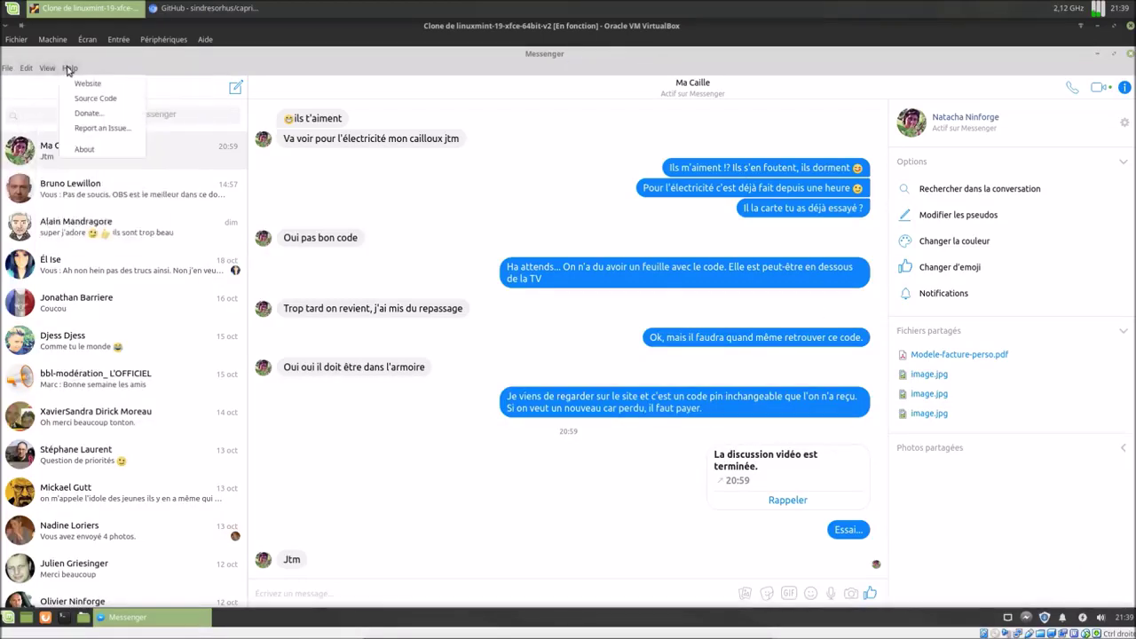
{"action": "left_click", "coordinate": [11, 71]}
{"action": "left_click", "coordinate": [10, 70]}
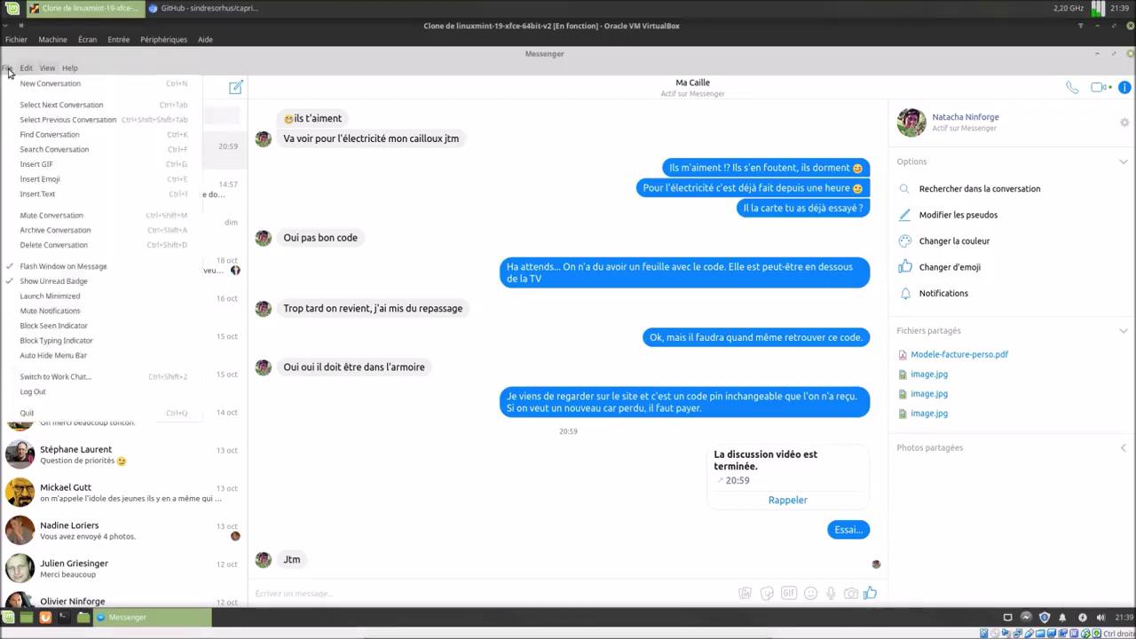
{"action": "left_click", "coordinate": [267, 60]}
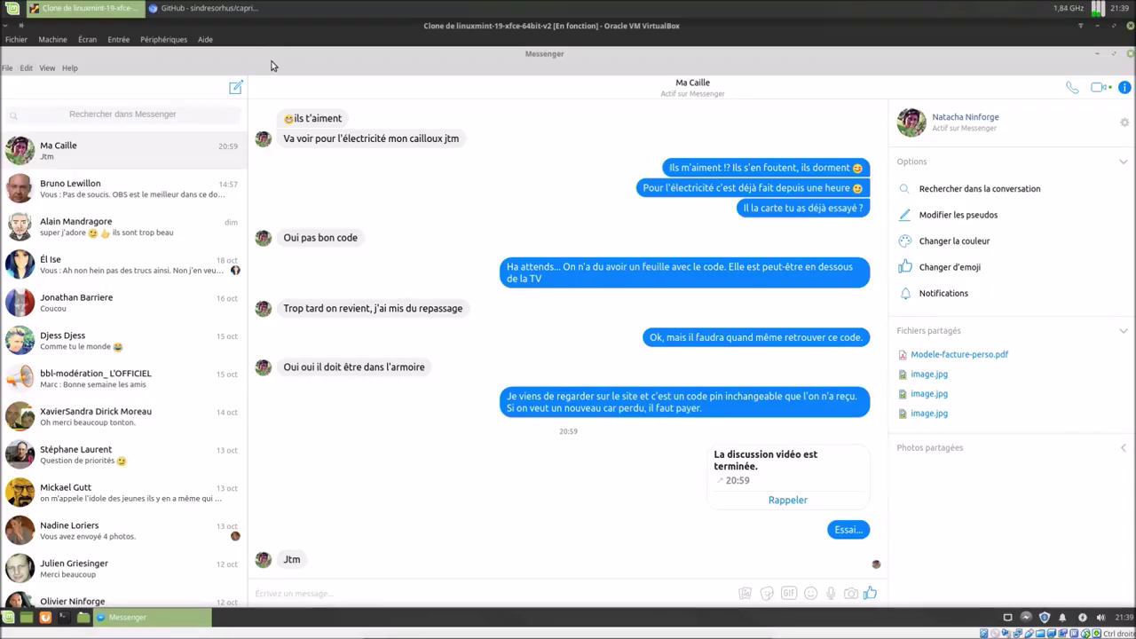
{"action": "left_click", "coordinate": [11, 71]}
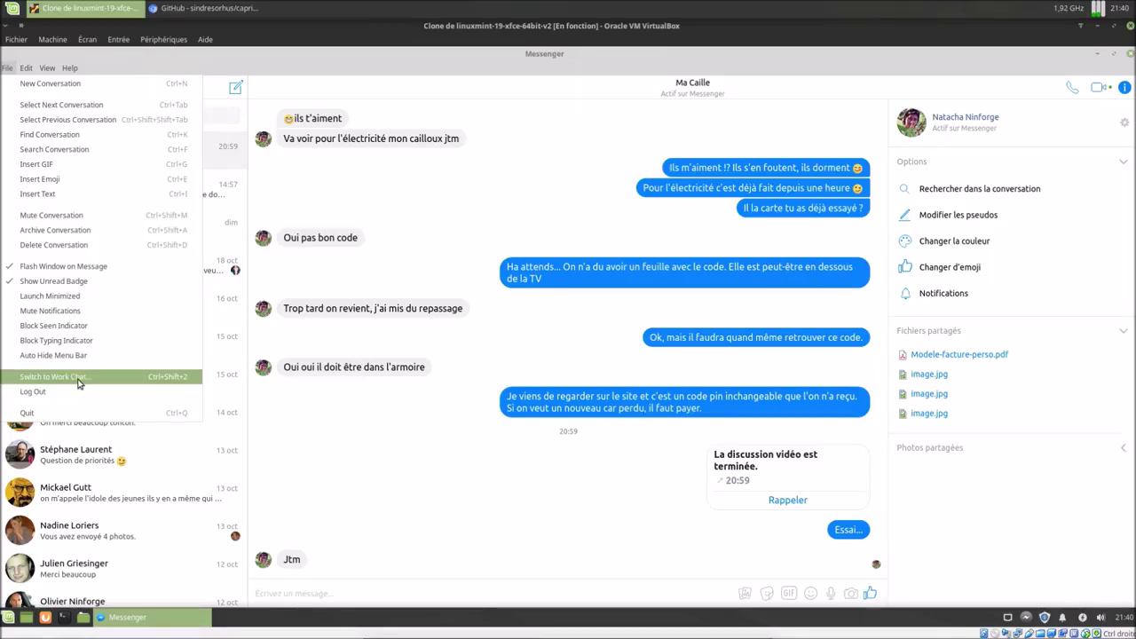
{"action": "left_click", "coordinate": [79, 380]}
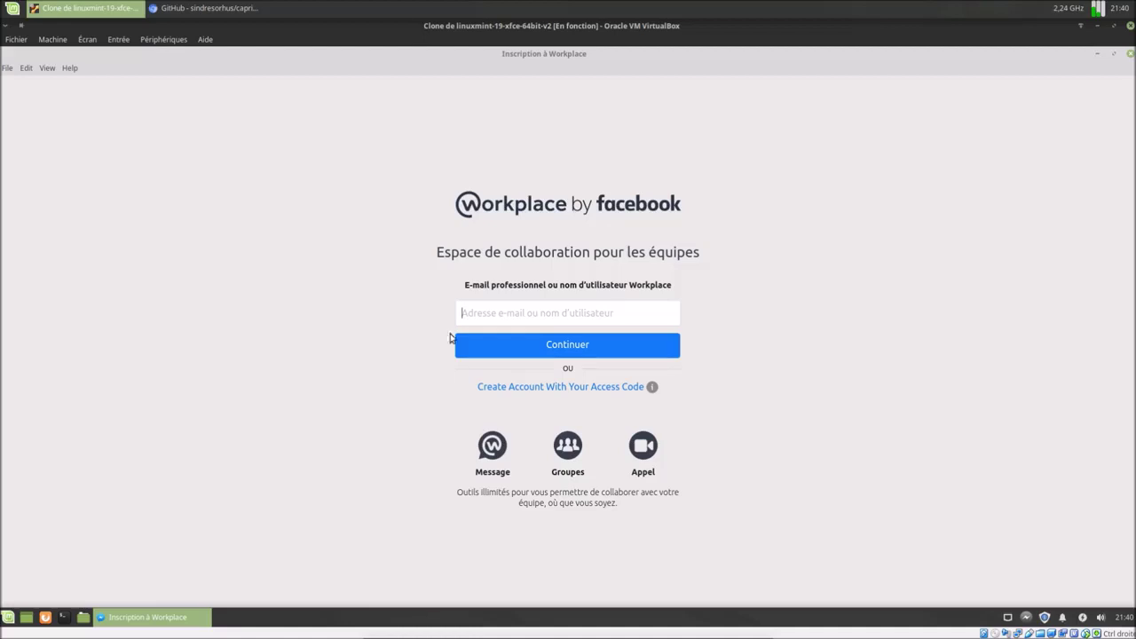
{"action": "left_click", "coordinate": [8, 67]}
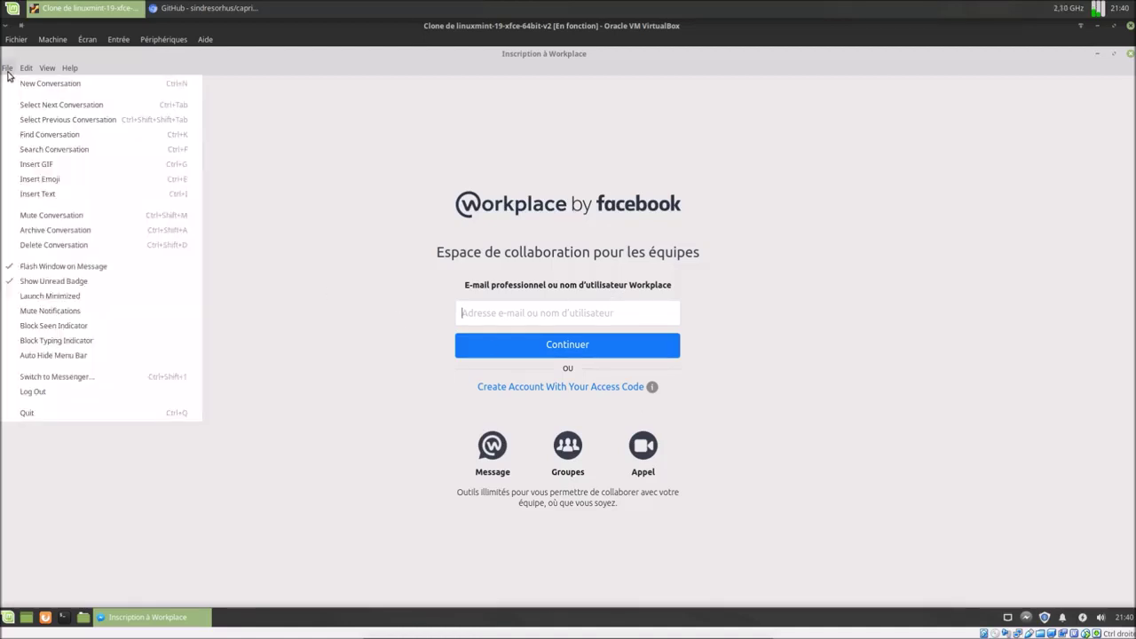
{"action": "left_click", "coordinate": [62, 379]}
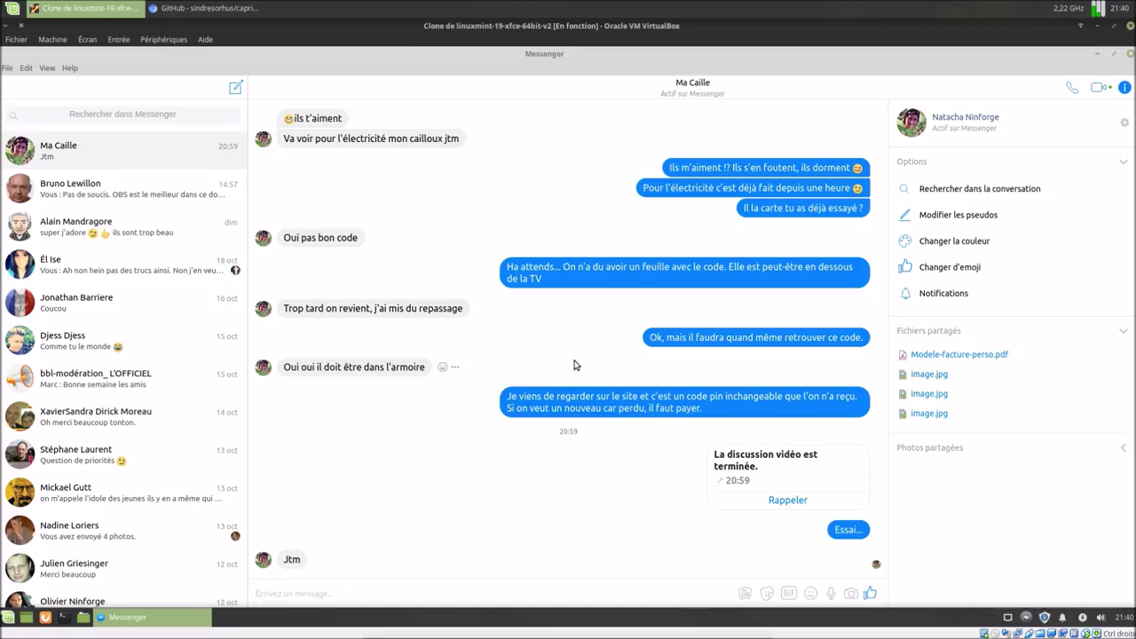
Send the message 'Hello... Jtm...' and close the window, leaving Caprine in the tray.
{"action": "left_click", "coordinate": [490, 592]}
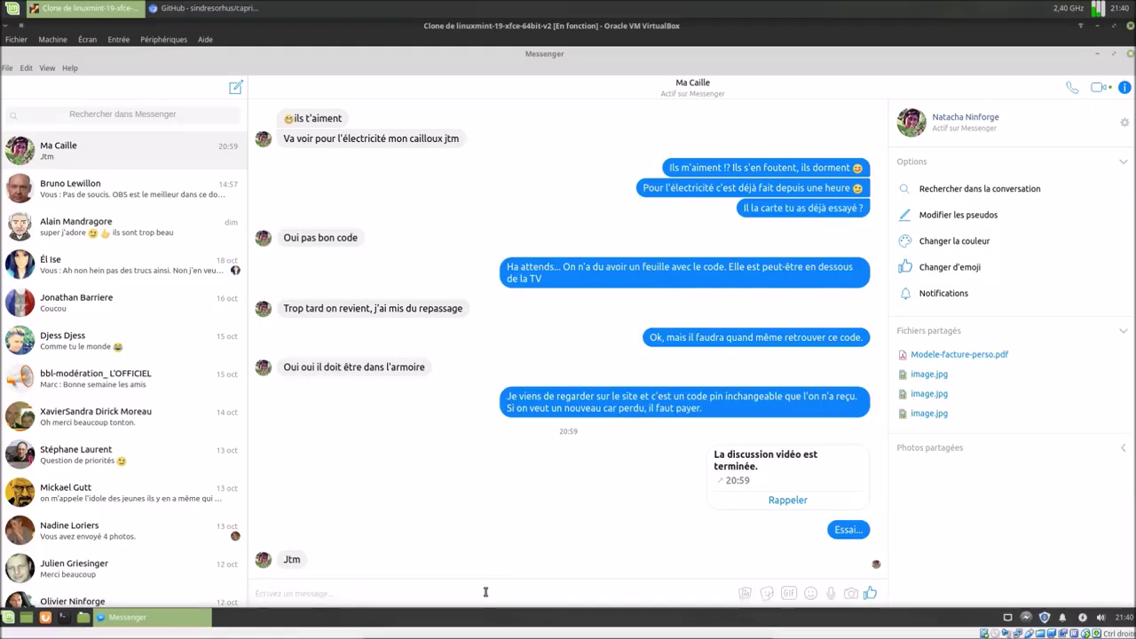
{"action": "type", "text": "Heelo"}
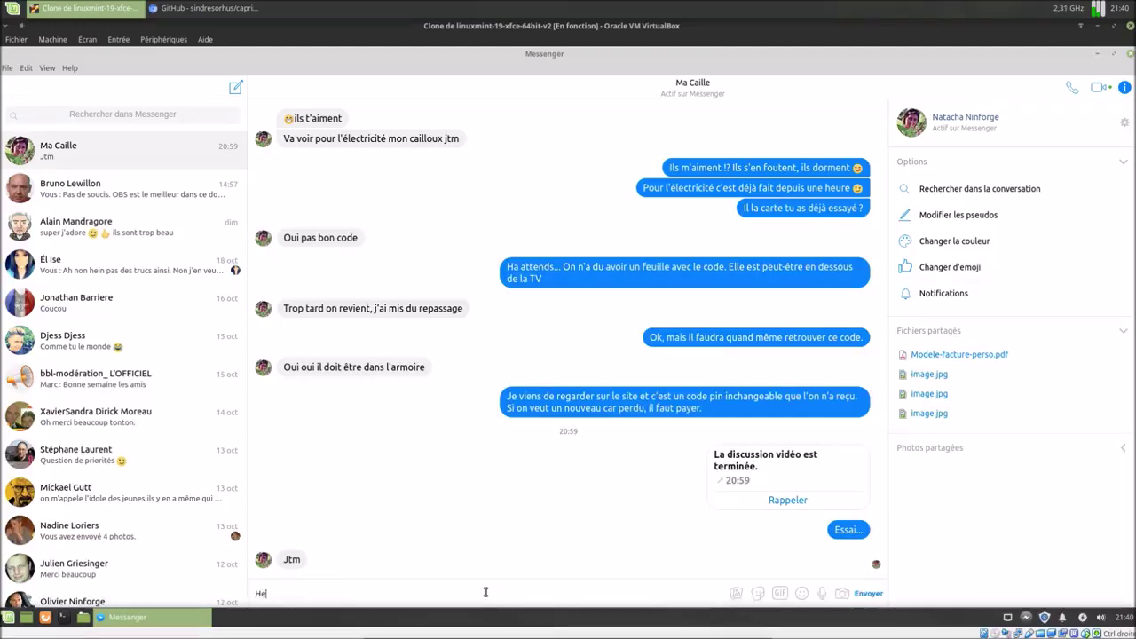
{"action": "key", "text": "BackSpace"}
{"action": "type", "text": "llo... Jtm..."}
{"action": "left_click", "coordinate": [866, 593]}
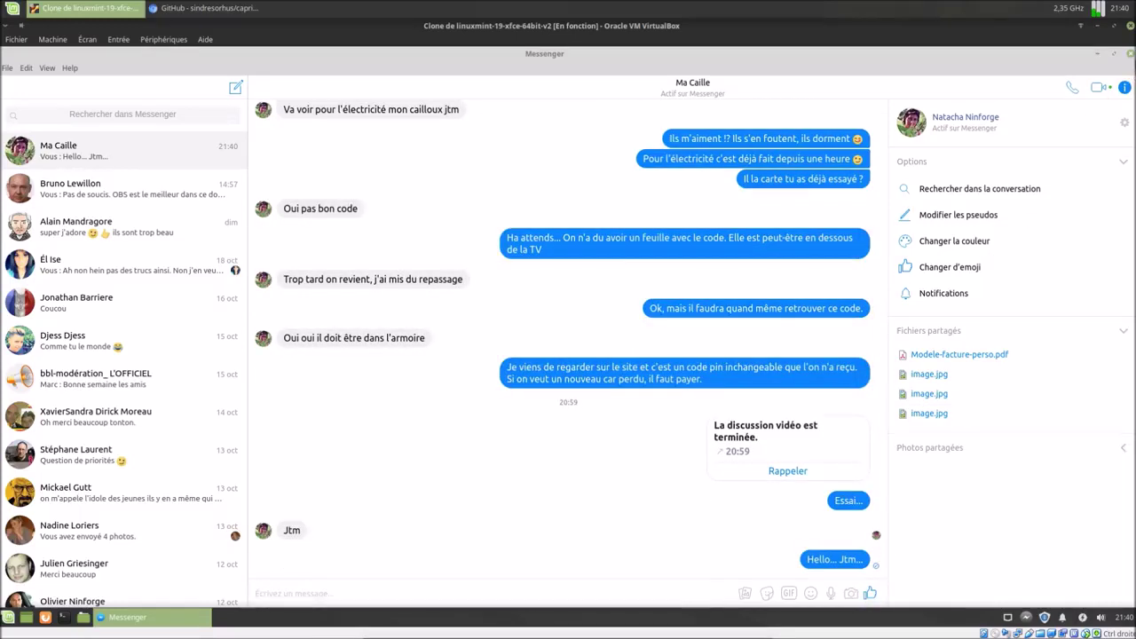
{"action": "left_click", "coordinate": [1131, 54]}
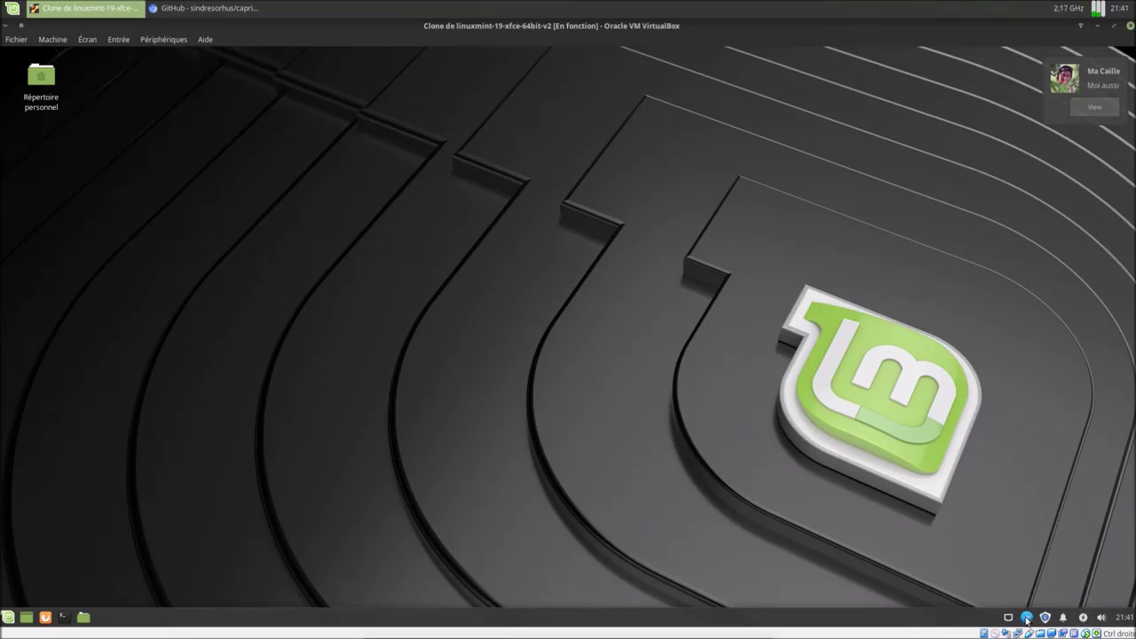
Dismiss the notification, restore the window from the tray to read 'Moi aussi', then hide it again.
{"action": "left_click", "coordinate": [1074, 113]}
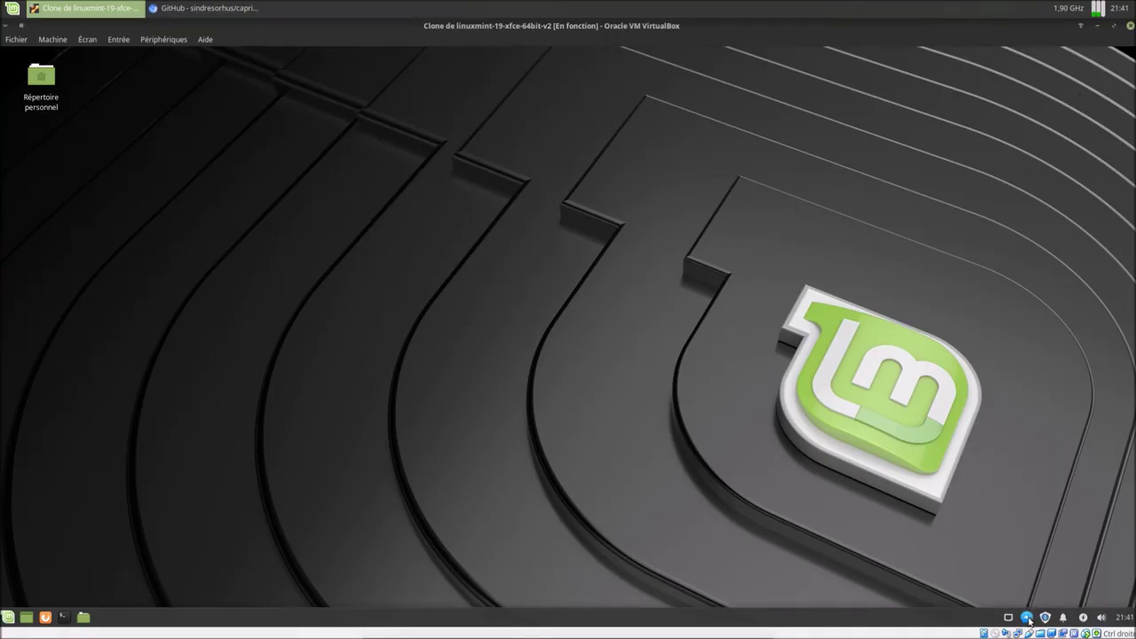
{"action": "right_click", "coordinate": [1028, 619]}
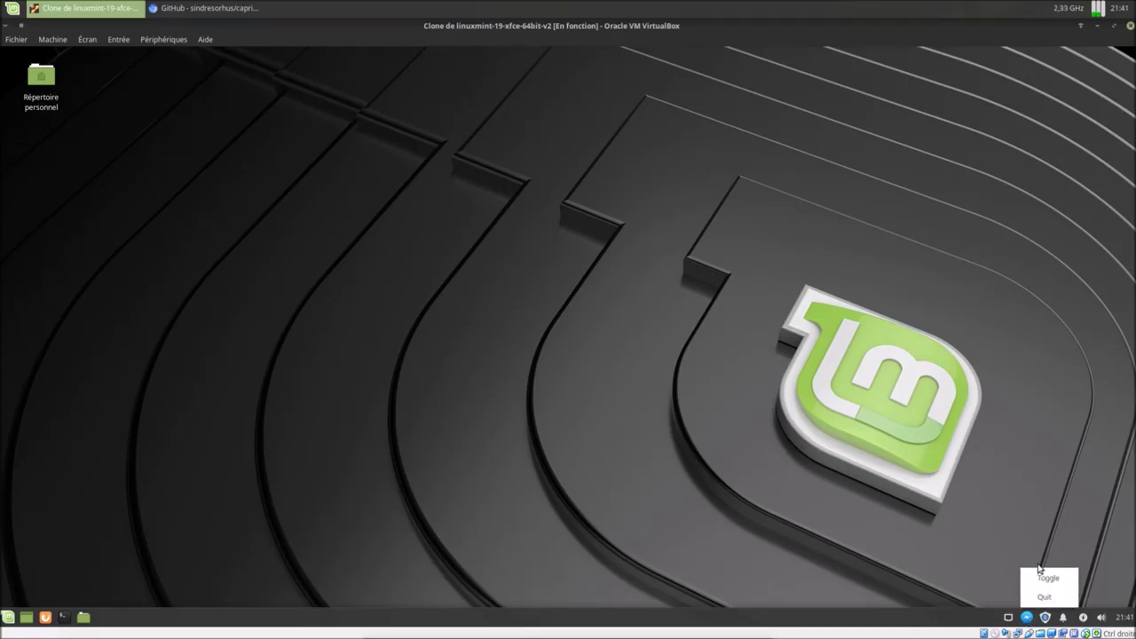
{"action": "left_click", "coordinate": [1028, 619]}
{"action": "right_click", "coordinate": [1028, 619]}
{"action": "left_click", "coordinate": [982, 557]}
{"action": "right_click", "coordinate": [1029, 619]}
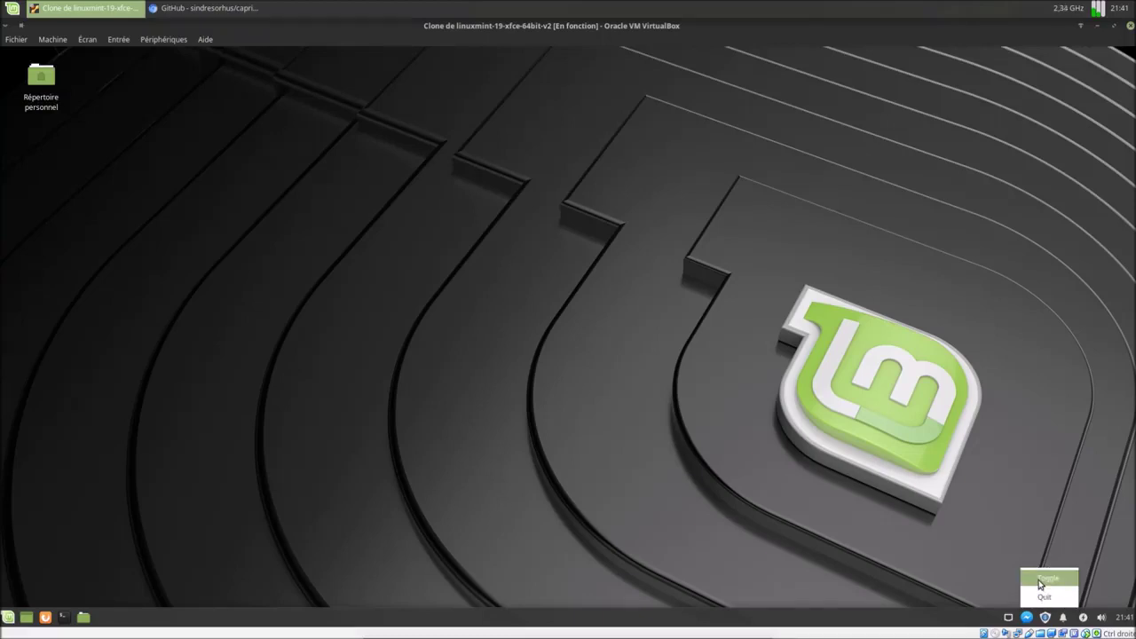
{"action": "left_click", "coordinate": [1041, 585]}
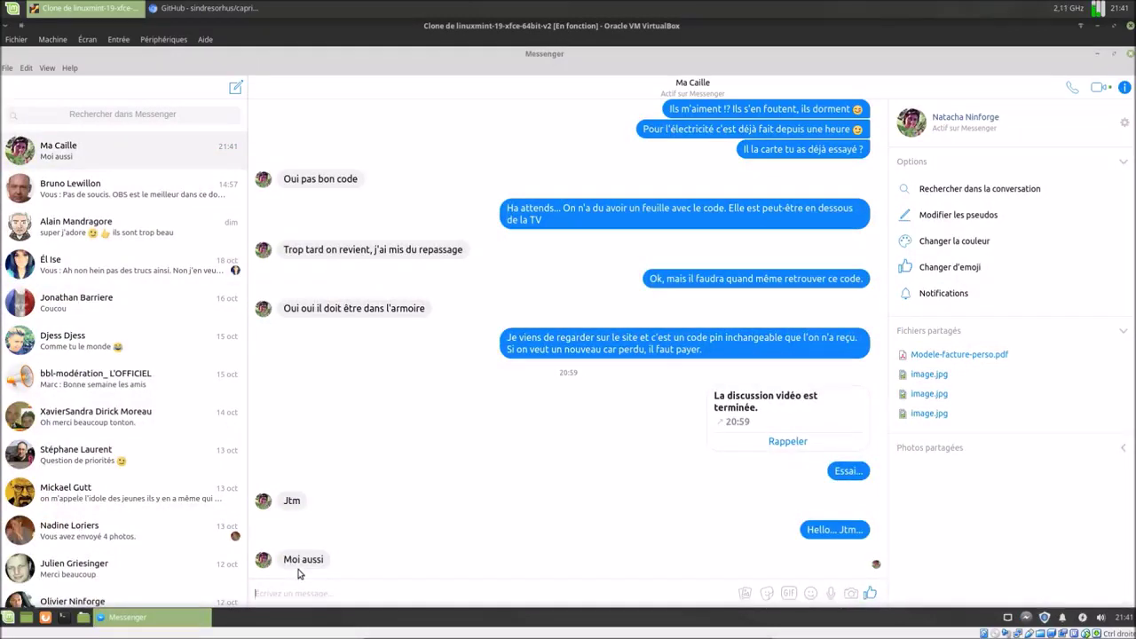
{"action": "left_click", "coordinate": [1130, 53]}
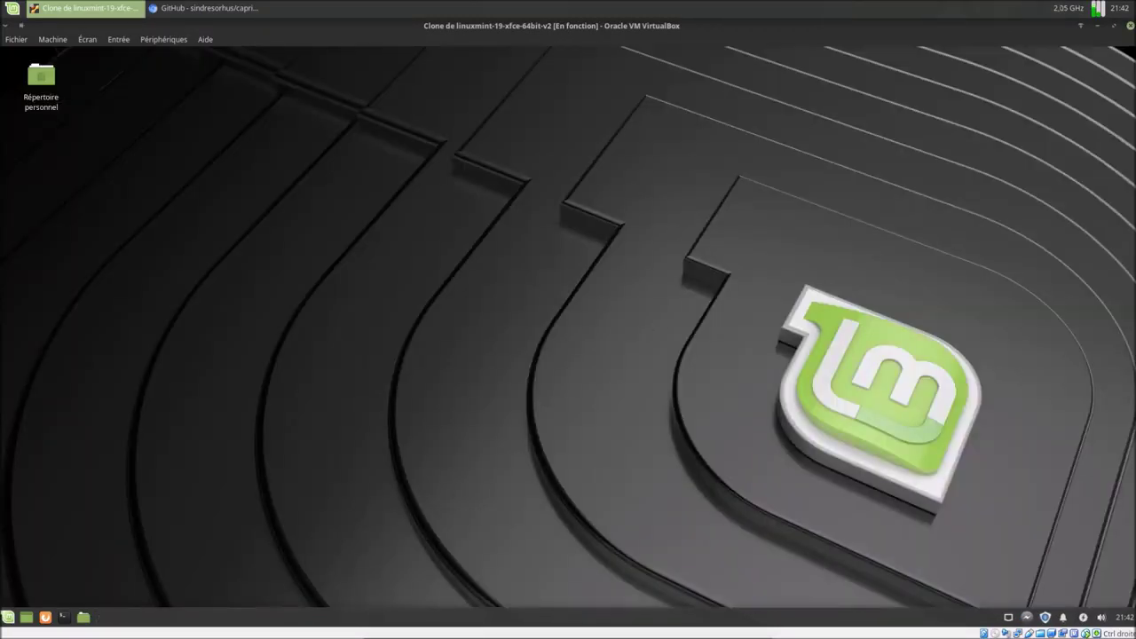